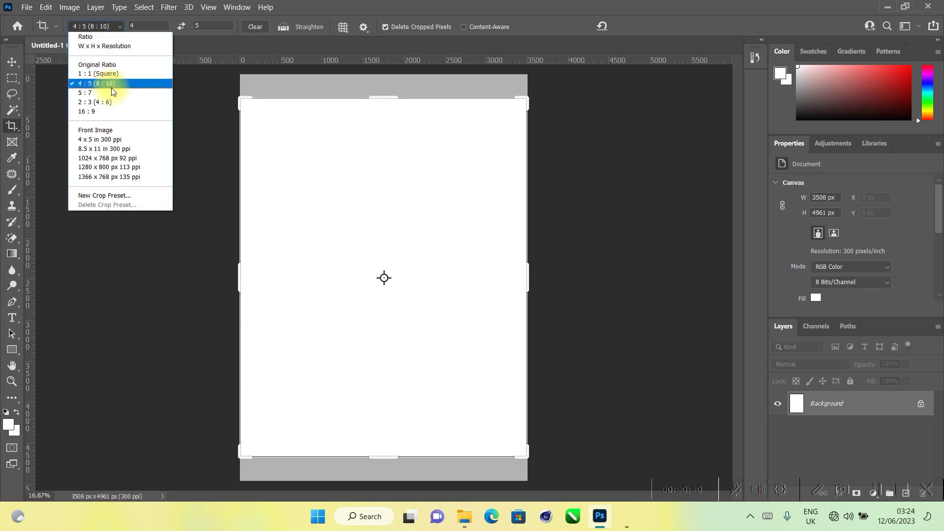
# Step: Crop the blank canvas to the 4 : 5 (8 : 10) ratio
pyautogui.click(111, 88)
pyautogui.press('Return')
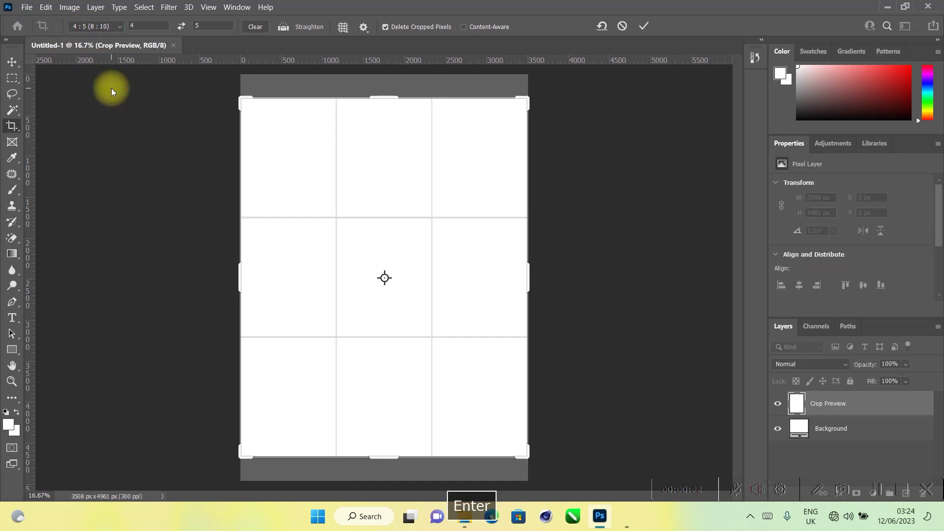
pyautogui.click(15, 64)
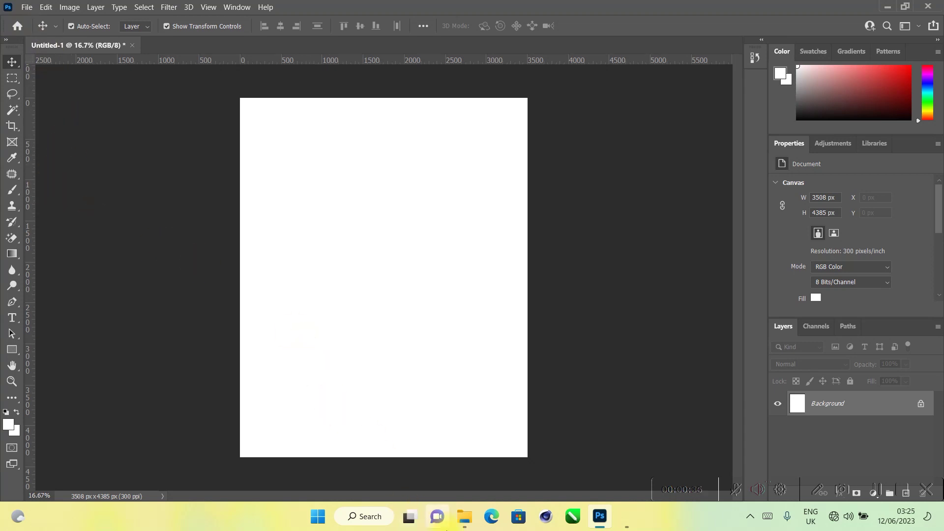
# Step: Switch to File Explorer and open the ff folder on the Desktop
pyautogui.moveTo(461, 520)
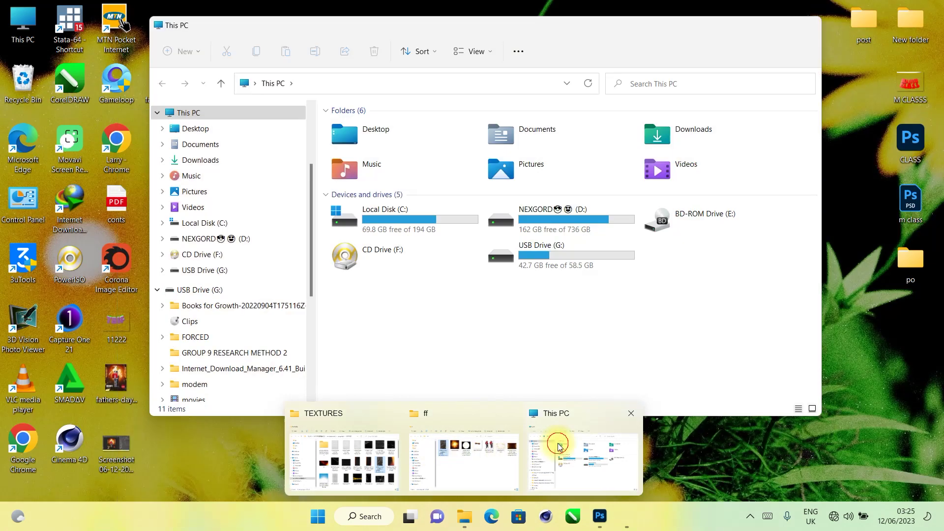
pyautogui.click(560, 414)
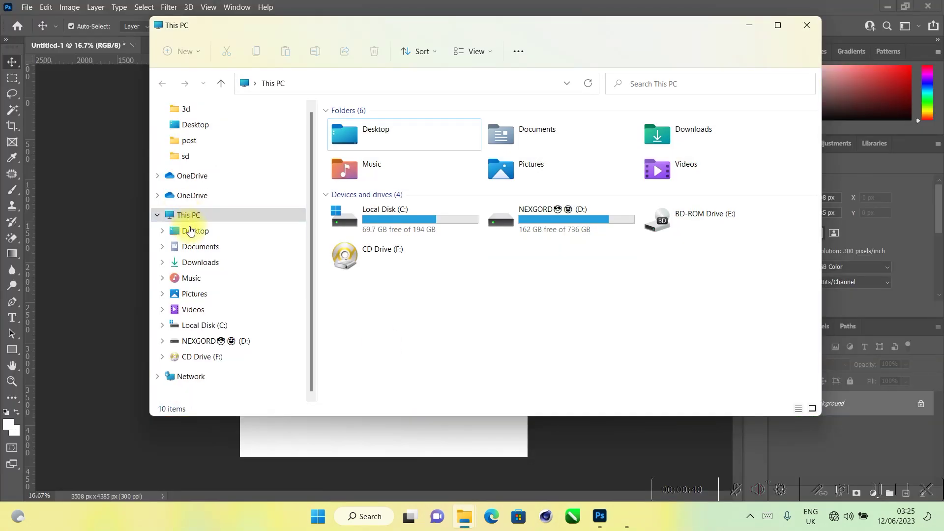
pyautogui.click(191, 231)
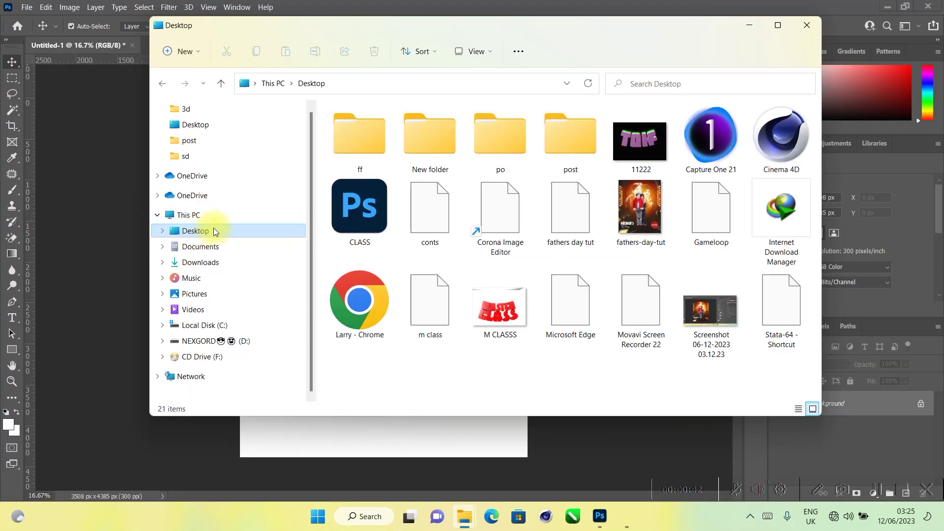
pyautogui.click(504, 143)
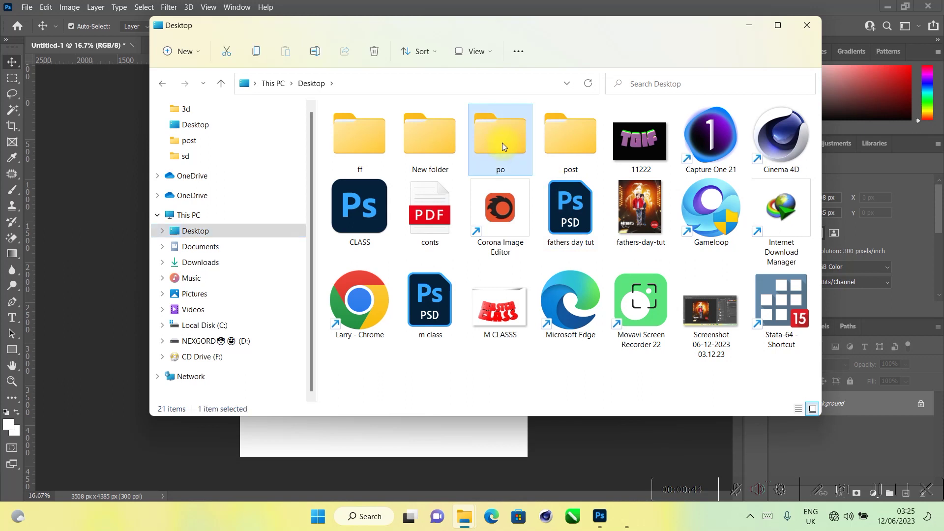
pyautogui.click(509, 149)
pyautogui.doubleClick(508, 149)
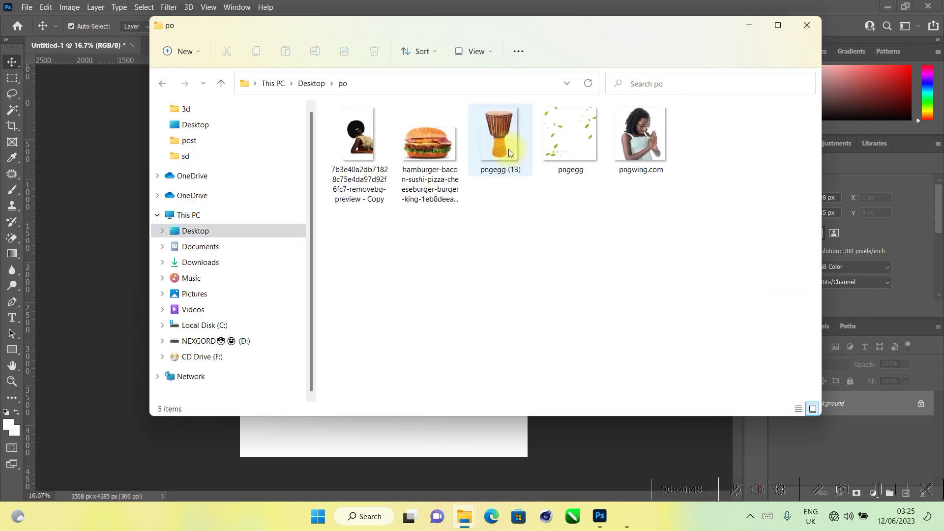
pyautogui.press('BackSpace')
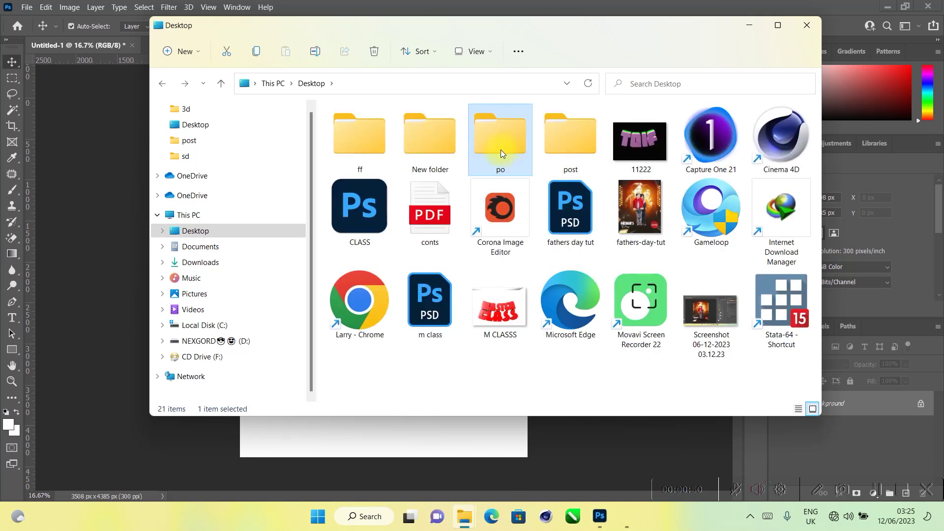
pyautogui.click(382, 139)
pyautogui.doubleClick(381, 139)
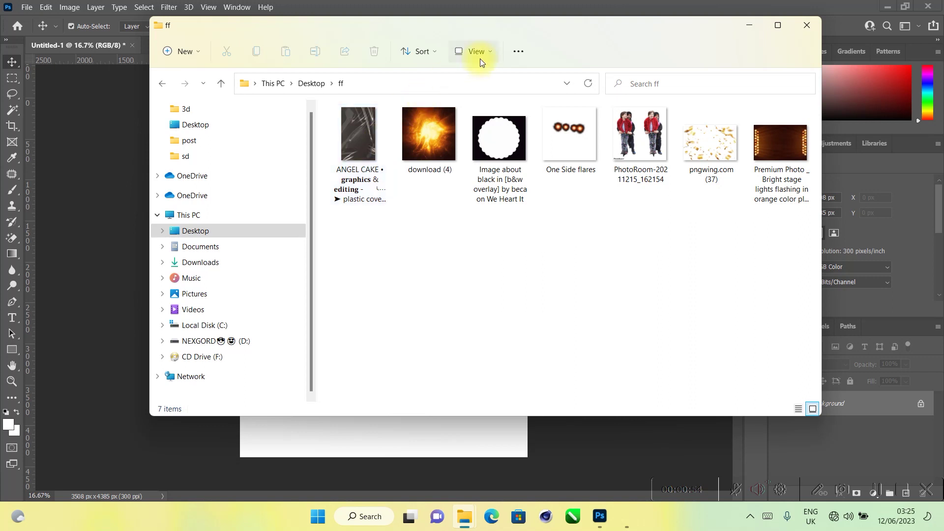
# Step: Place the download (4) fire image in the Photoshop document, centred and scaled to about 162% so it covers the canvas
pyautogui.moveTo(519, 25); pyautogui.dragTo(759, 63)
pyautogui.moveTo(662, 184); pyautogui.dragTo(258, 267)
pyautogui.press('space')
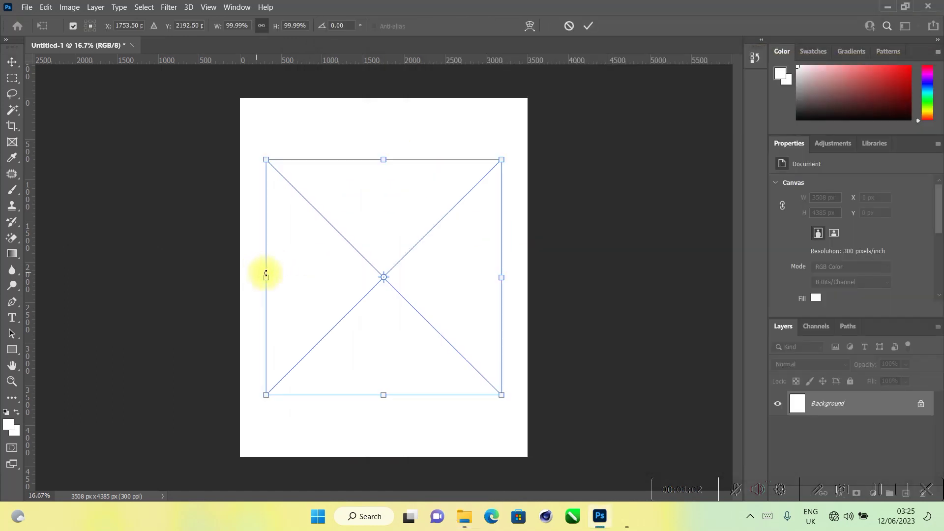
pyautogui.moveTo(388, 159); pyautogui.dragTo(400, 98)
pyautogui.moveTo(384, 396); pyautogui.dragTo(397, 462)
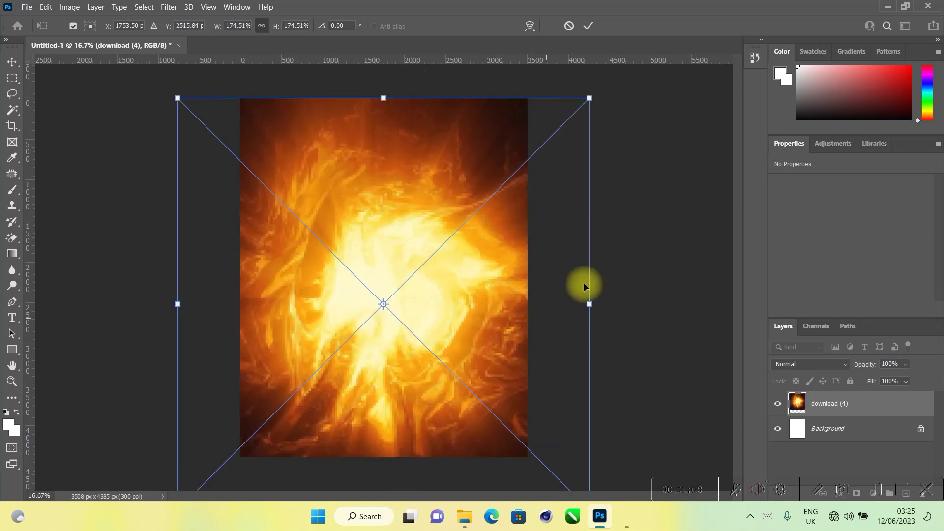
pyautogui.moveTo(589, 299); pyautogui.dragTo(510, 244)
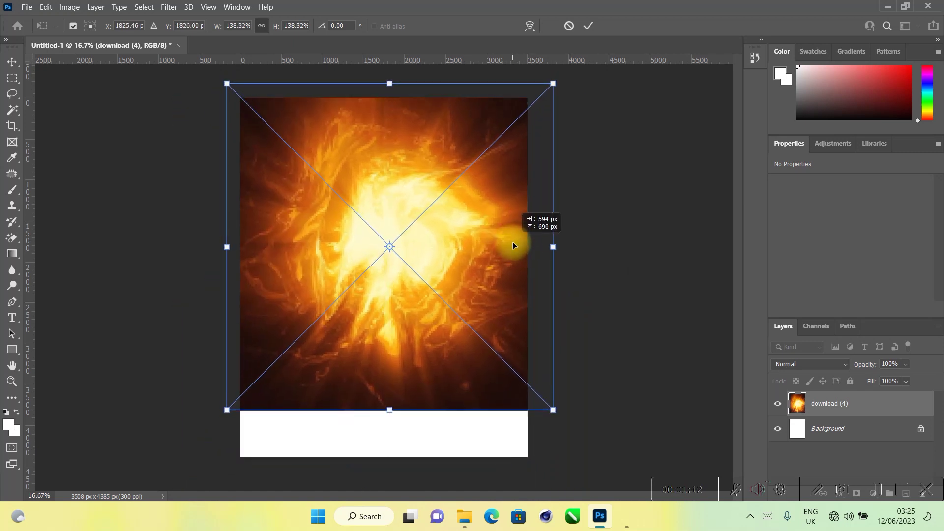
pyautogui.moveTo(394, 413); pyautogui.dragTo(381, 470)
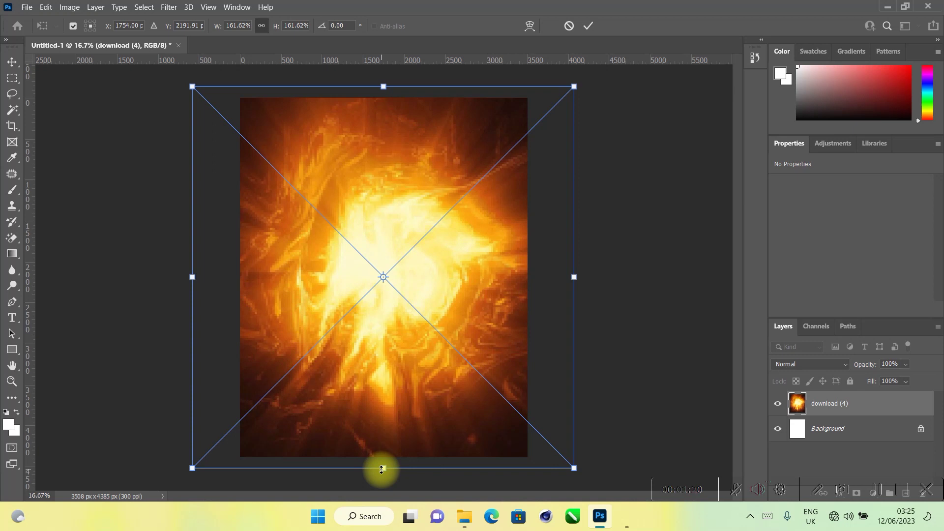
pyautogui.press('Return')
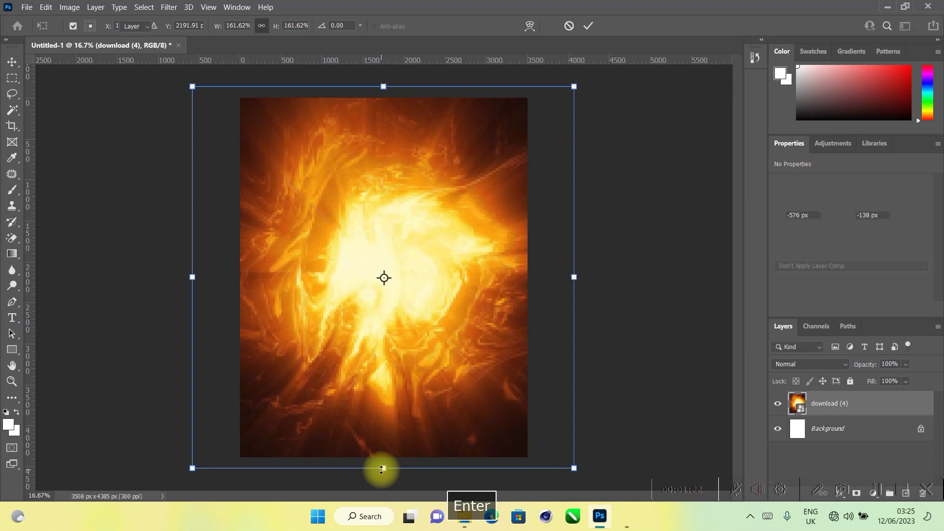
# Step: Deselect the fire layer, then float the Layers panel beside the canvas and lengthen it
pyautogui.click(88, 301)
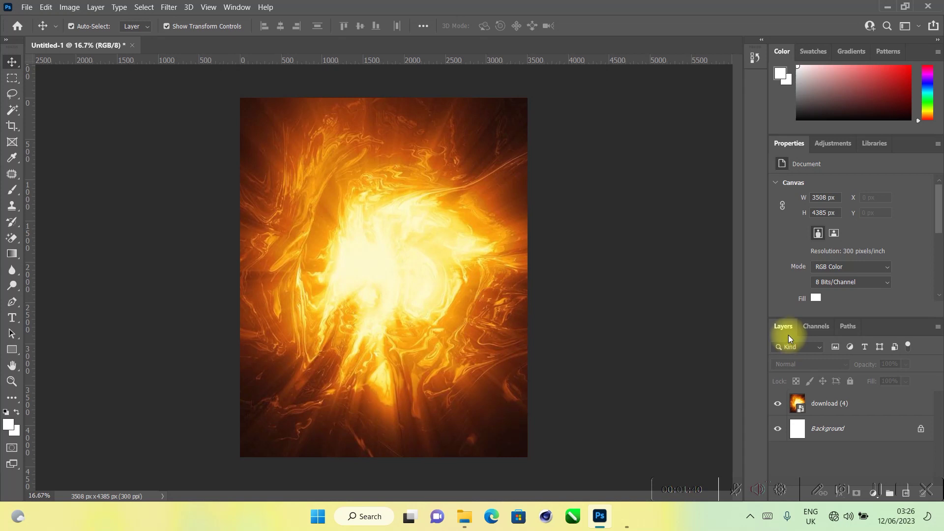
pyautogui.moveTo(780, 327); pyautogui.dragTo(622, 43)
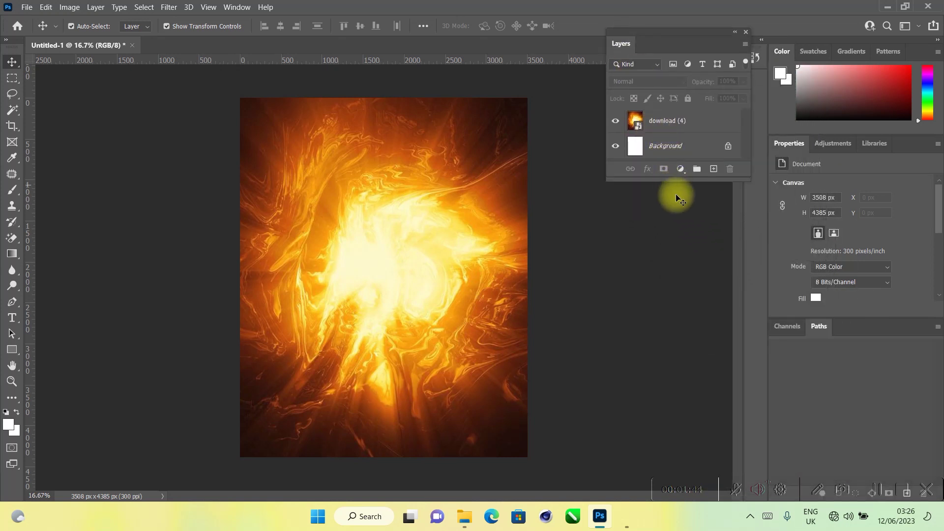
pyautogui.moveTo(683, 180); pyautogui.dragTo(707, 406)
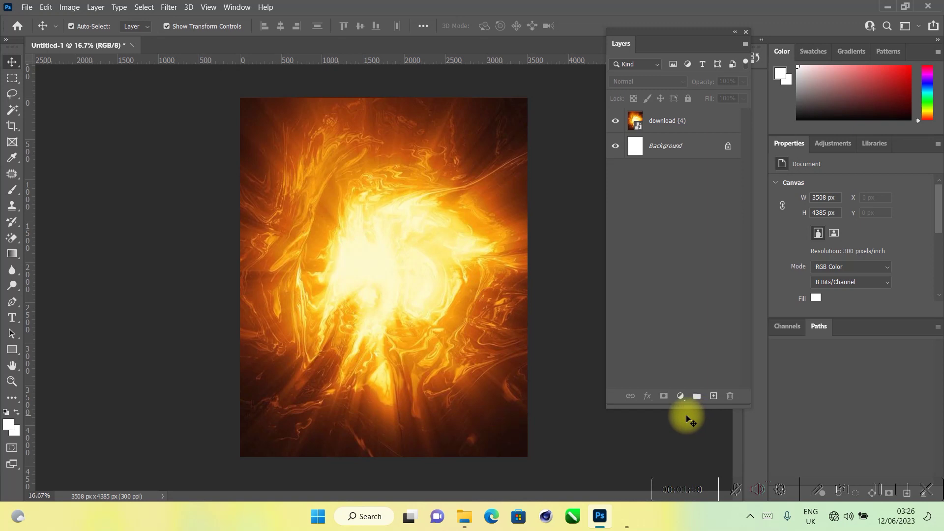
# Step: Add a linear Gradient Fill layer above the fire image and set the gradient's starting colour stop to black (000000)
pyautogui.click(679, 397)
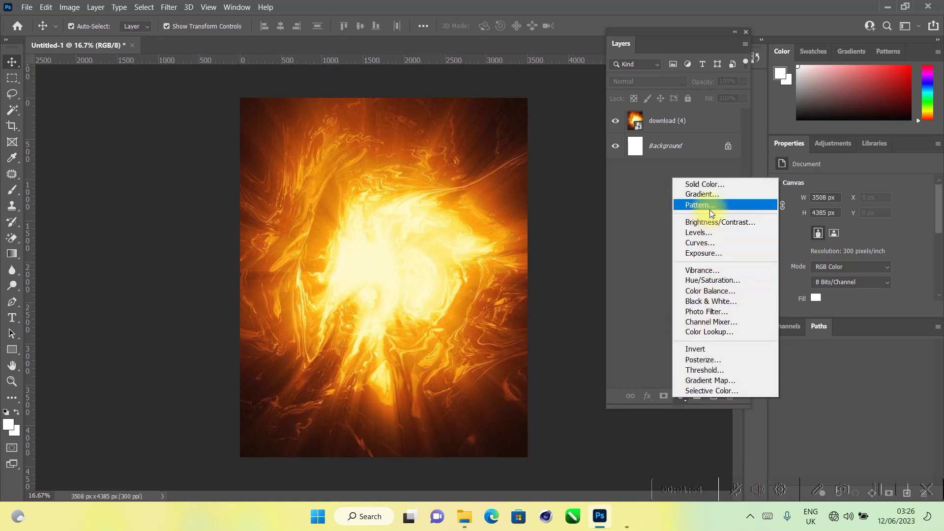
pyautogui.click(719, 196)
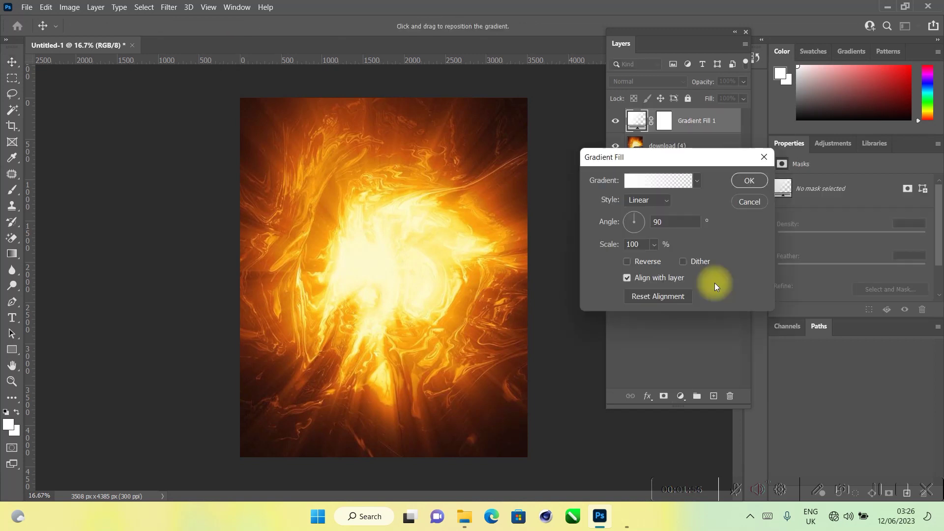
pyautogui.click(664, 183)
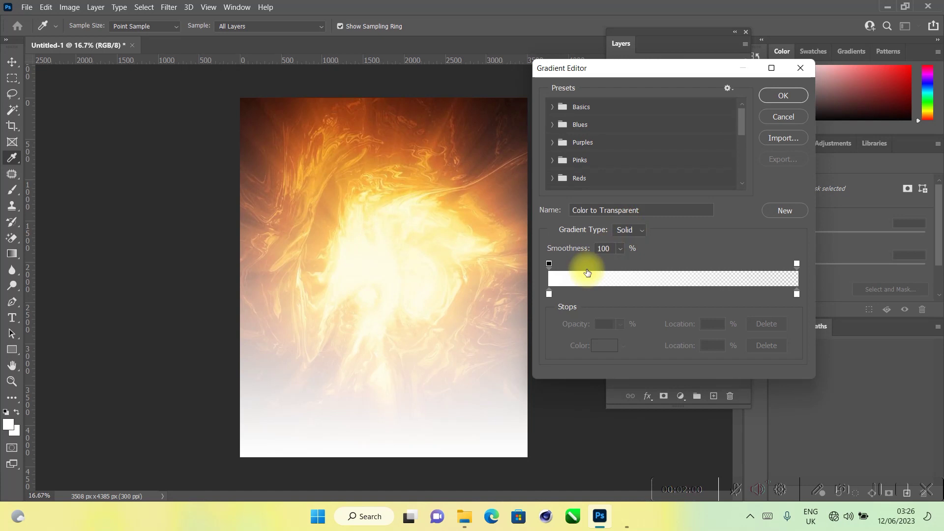
pyautogui.click(549, 295)
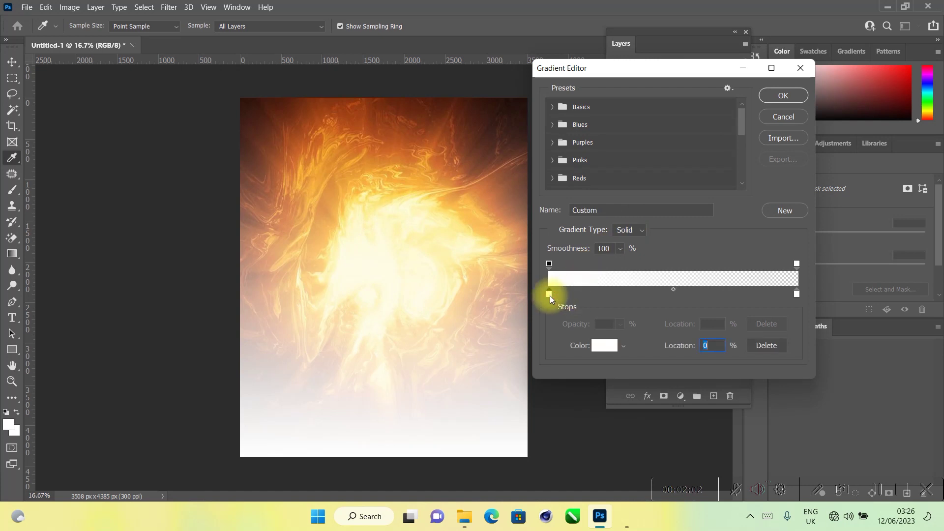
pyautogui.click(605, 348)
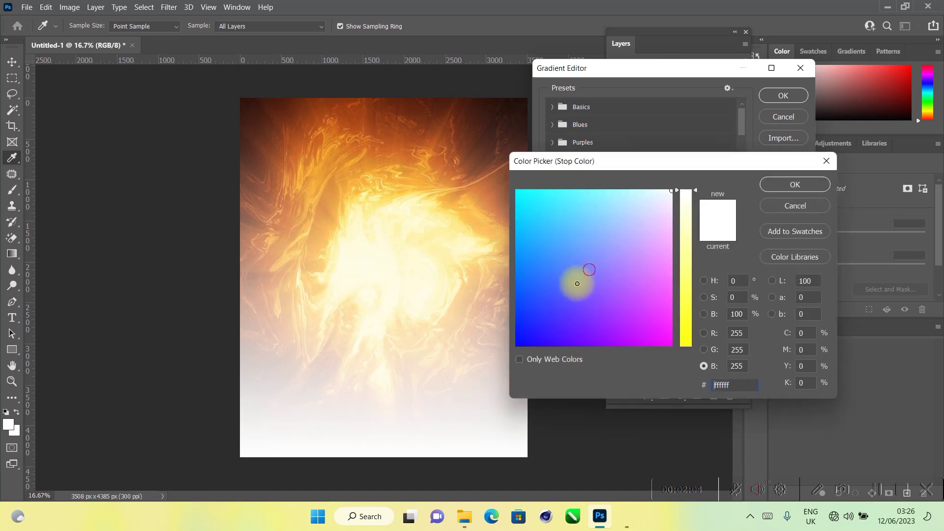
pyautogui.moveTo(582, 278); pyautogui.dragTo(475, 413)
pyautogui.moveTo(685, 331); pyautogui.dragTo(692, 386)
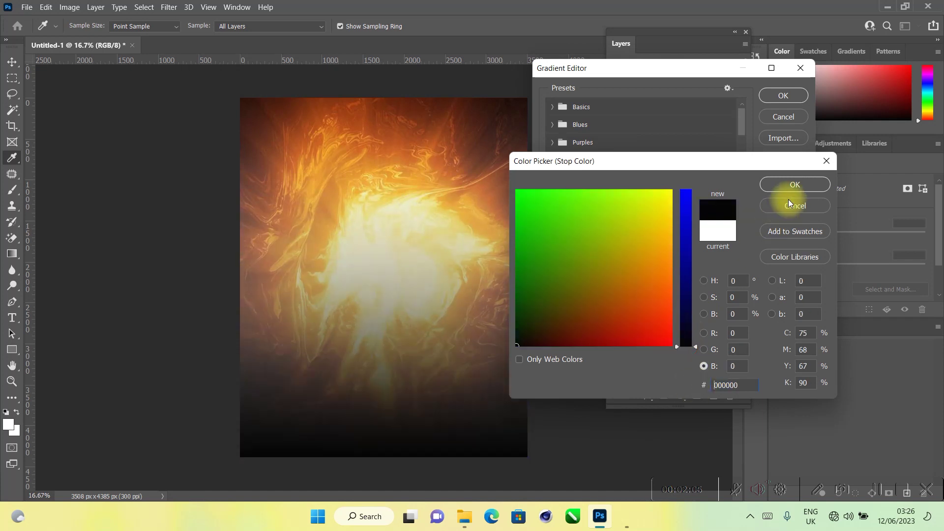
pyautogui.click(796, 184)
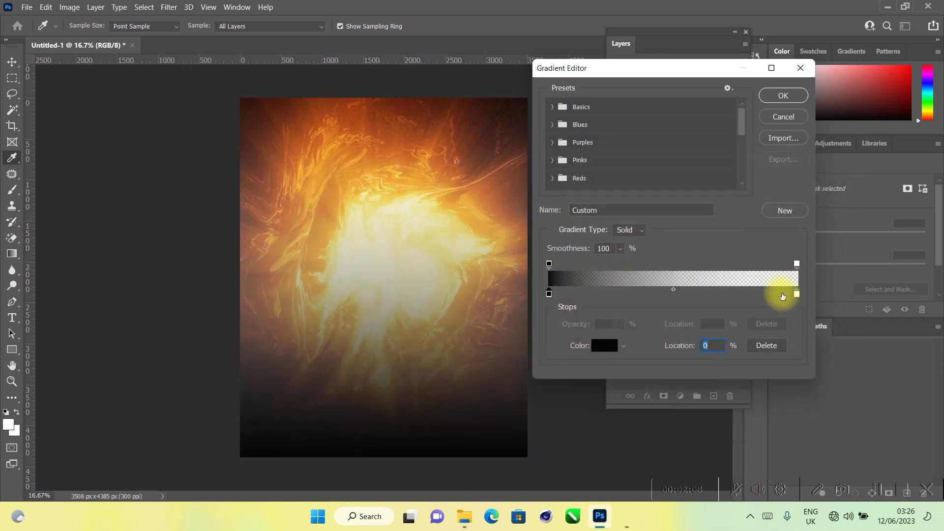
# Step: Set the gradient's colour stop at location 100% to 000000 and accept the gradient
pyautogui.click(796, 296)
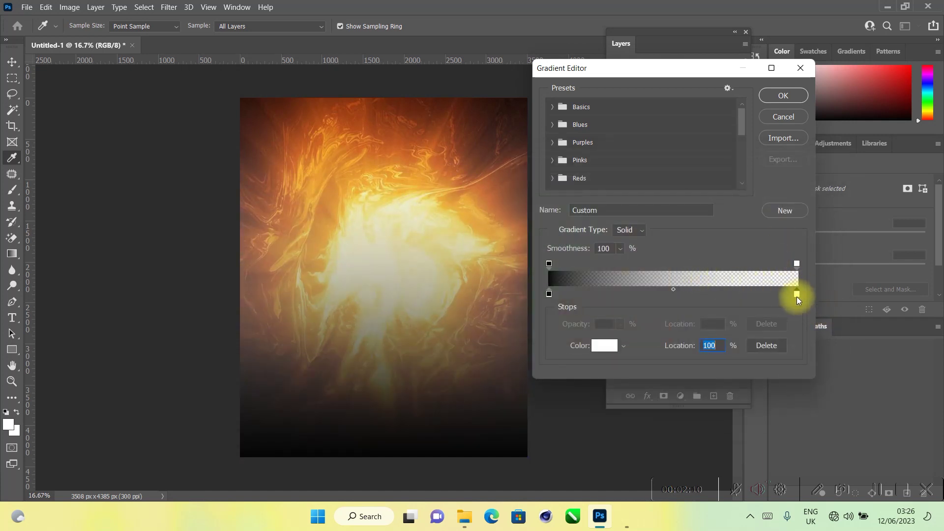
pyautogui.click(607, 351)
pyautogui.moveTo(590, 338); pyautogui.dragTo(538, 362)
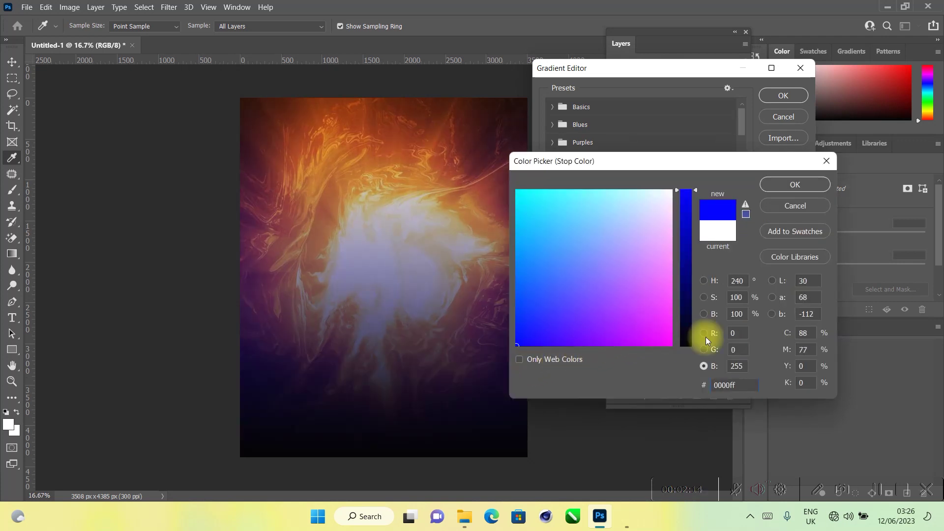
pyautogui.write('000000')
pyautogui.click(793, 185)
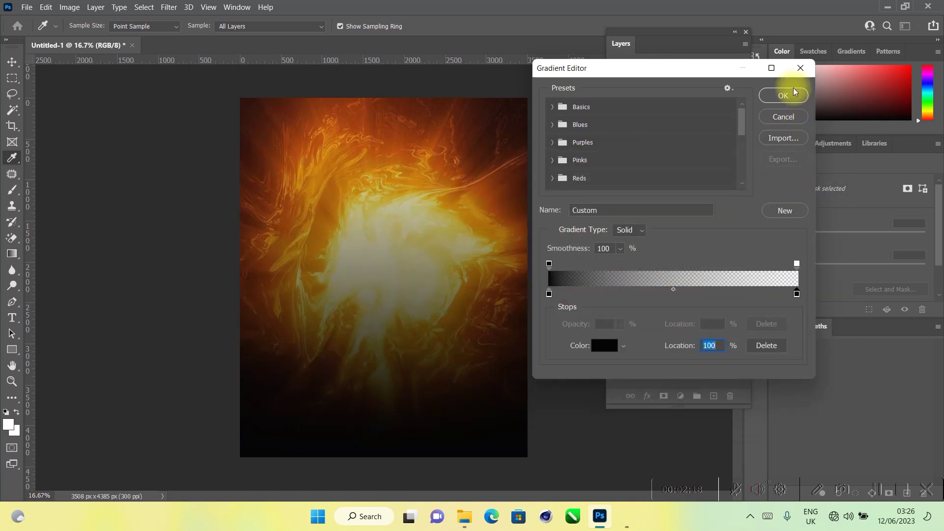
pyautogui.click(789, 95)
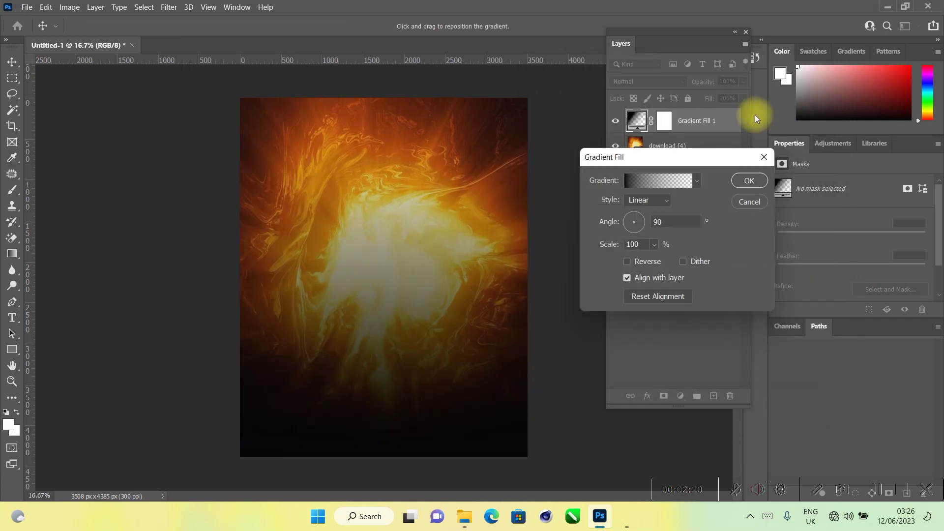
# Step: Shift the gradient slightly upward on the canvas, apply the fill and deselect the layer
pyautogui.moveTo(408, 328); pyautogui.dragTo(404, 307)
pyautogui.click(746, 180)
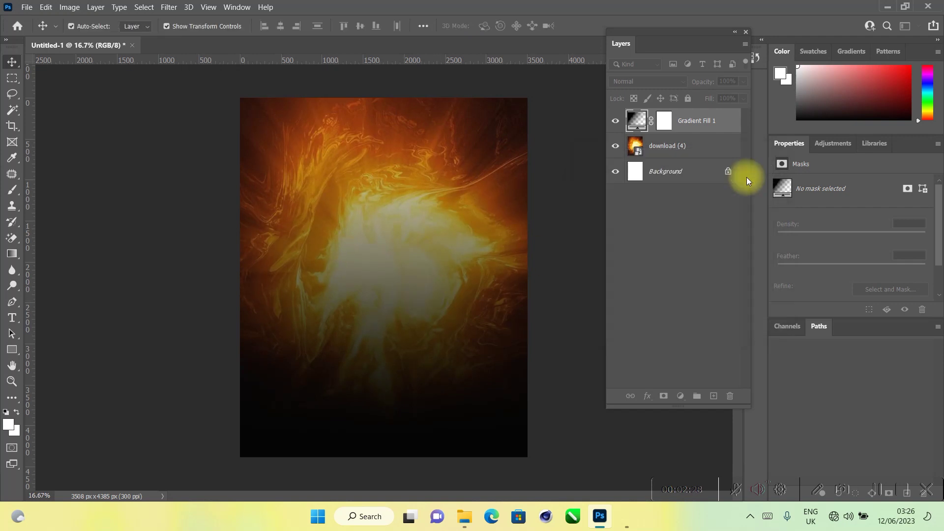
pyautogui.click(680, 246)
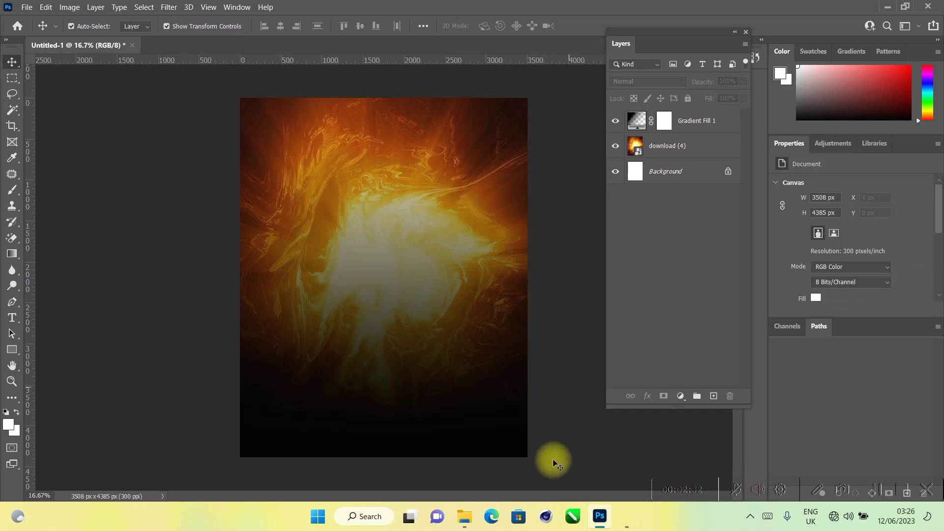
# Step: Place the PhotoRoom-20211215_162154 cutout from the ff folder, centred on the canvas above the gradient
pyautogui.moveTo(471, 516)
pyautogui.click(450, 469)
pyautogui.moveTo(563, 126); pyautogui.dragTo(824, 138)
pyautogui.moveTo(871, 241); pyautogui.dragTo(294, 281)
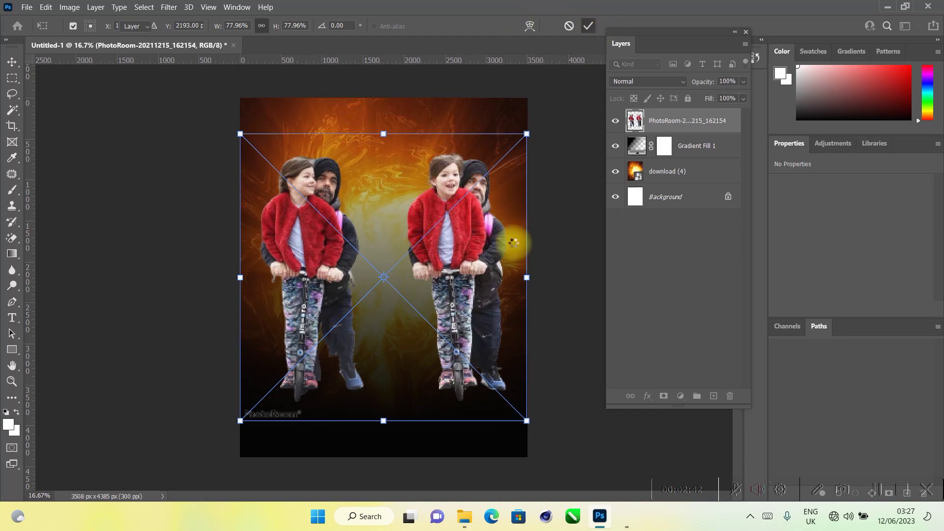
pyautogui.press('Return')
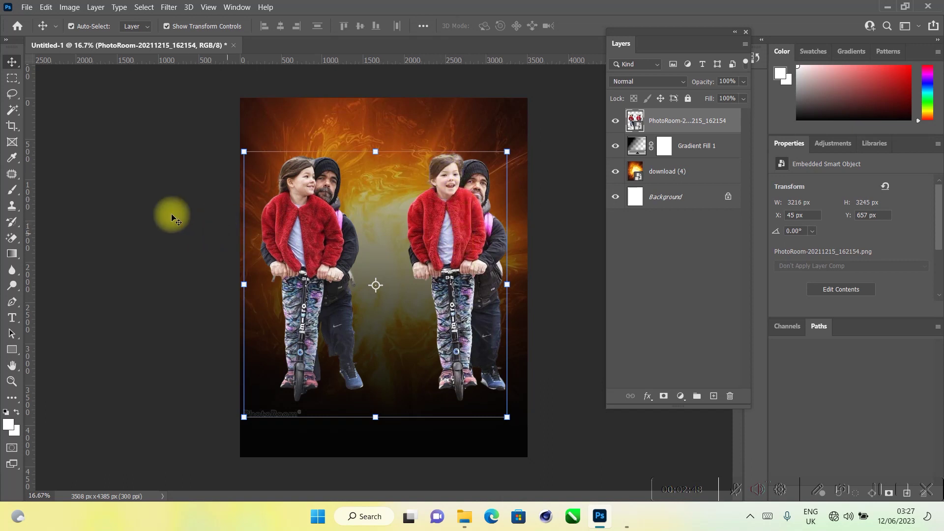
# Step: Rasterize the PhotoRoom layer, copy its right-hand father-and-child pair to a new layer with a rectangular selection, and delete the PhotoRoom layer
pyautogui.click(10, 80)
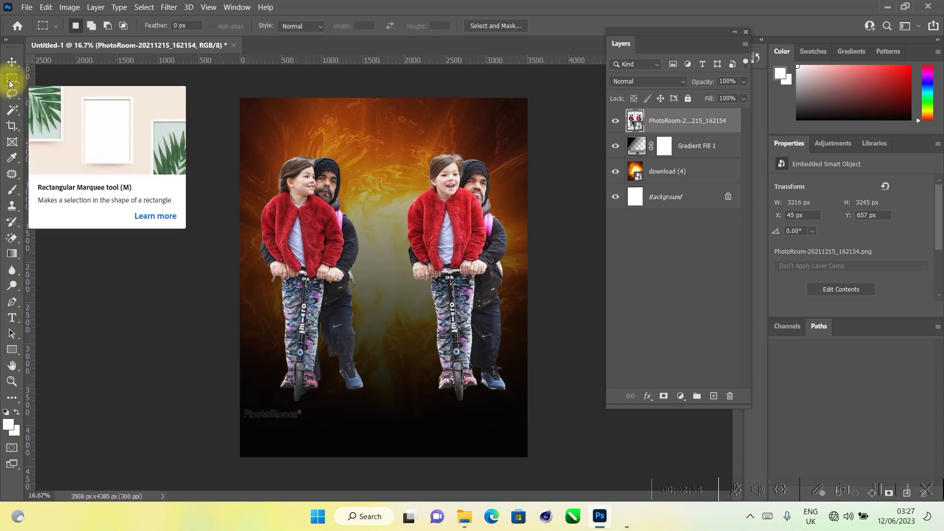
pyautogui.moveTo(386, 129); pyautogui.dragTo(537, 408)
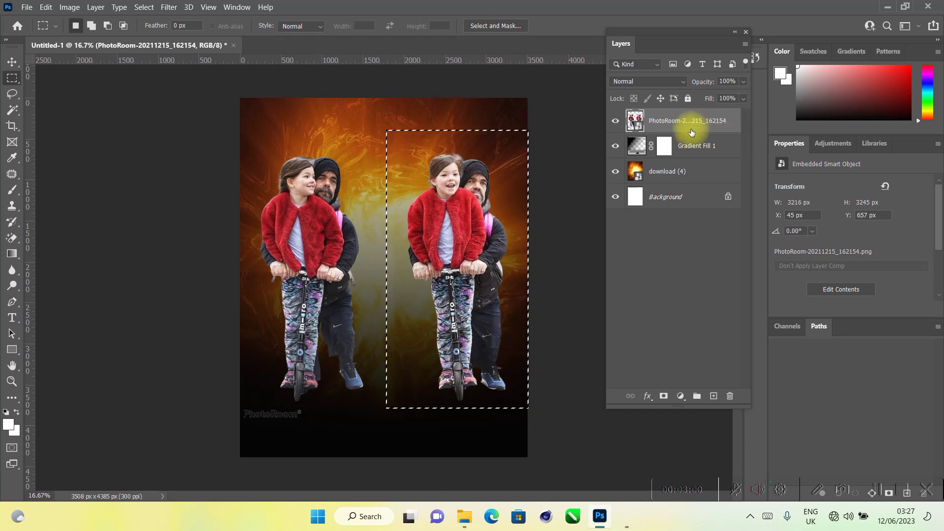
pyautogui.rightClick(678, 127)
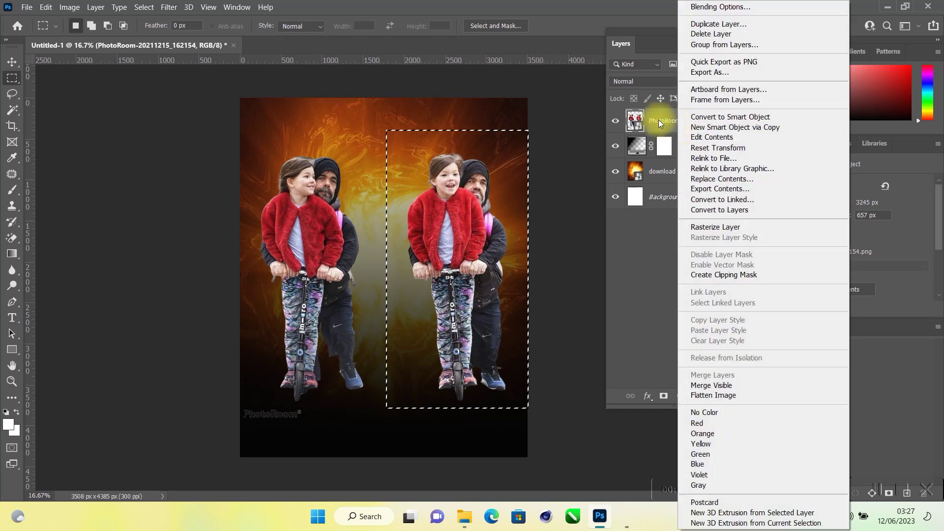
pyautogui.click(744, 227)
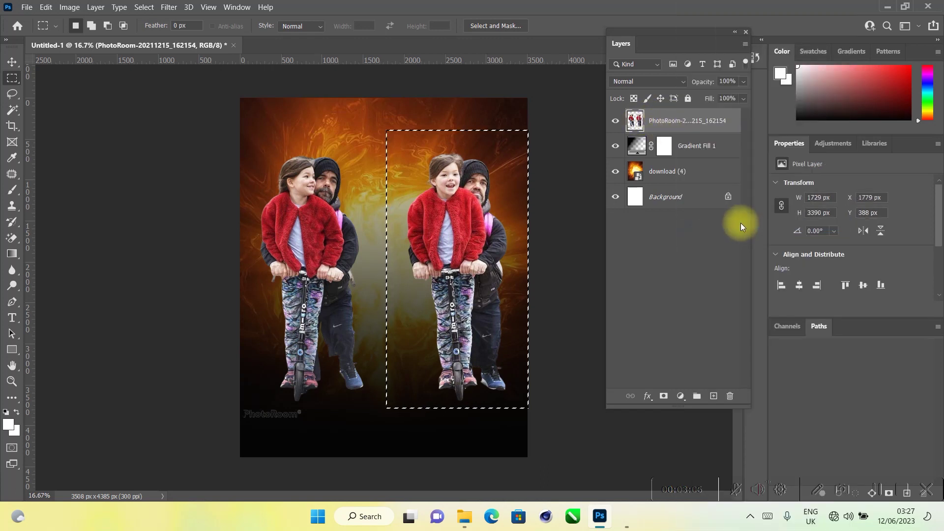
pyautogui.hotkey('ctrl', 'j')
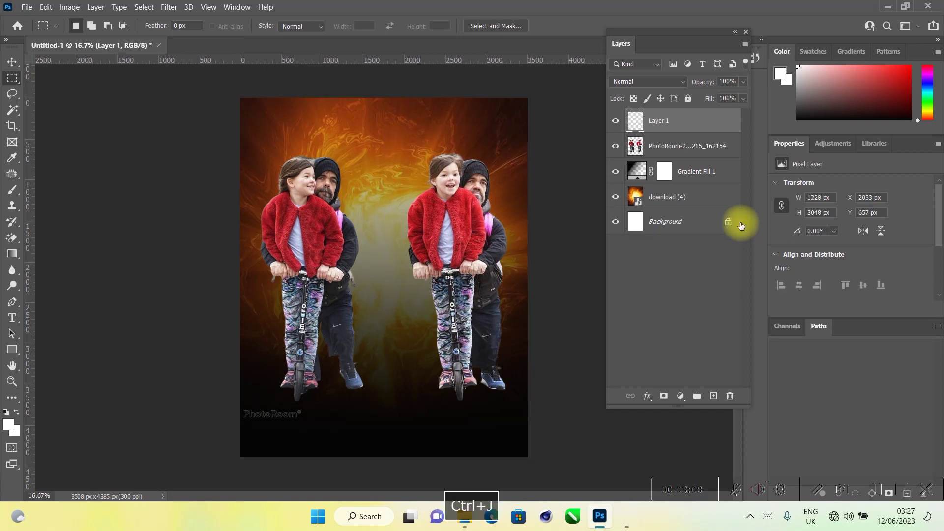
pyautogui.click(658, 147)
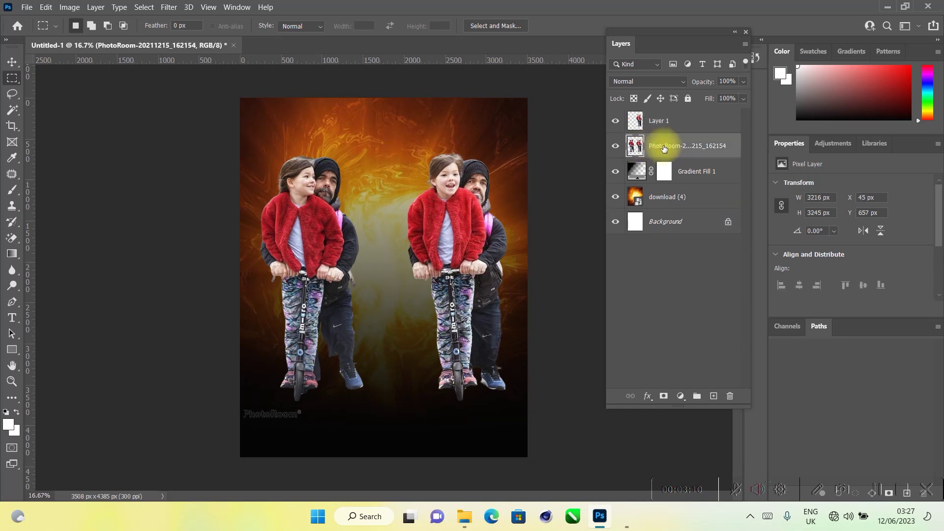
pyautogui.press('Delete')
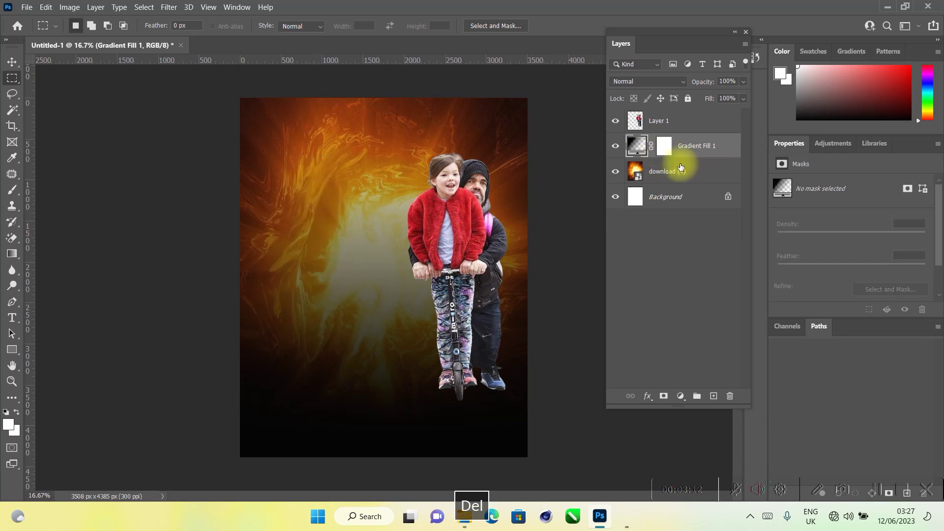
# Step: Move the cut-out pair to the middle of the canvas, duplicate its layer and hide the original Layer 1
pyautogui.click(12, 62)
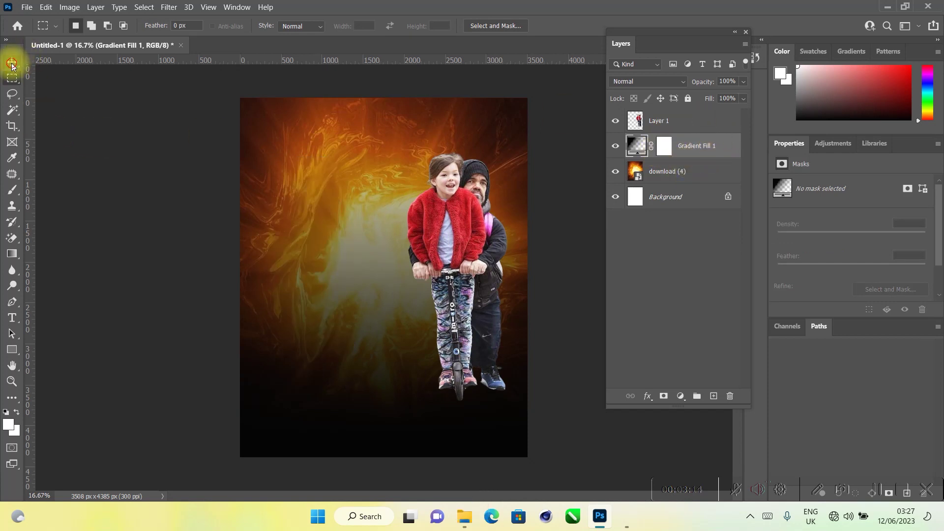
pyautogui.click(450, 229)
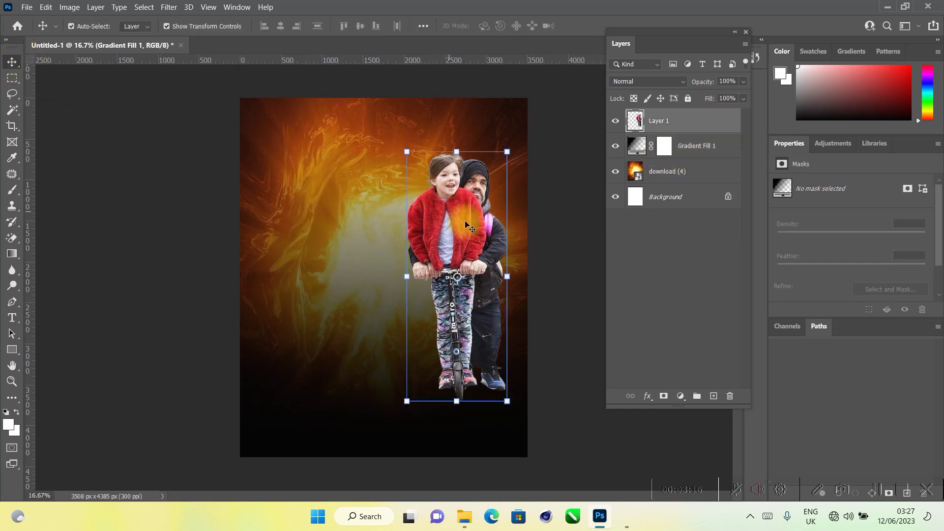
pyautogui.moveTo(450, 229); pyautogui.dragTo(393, 230)
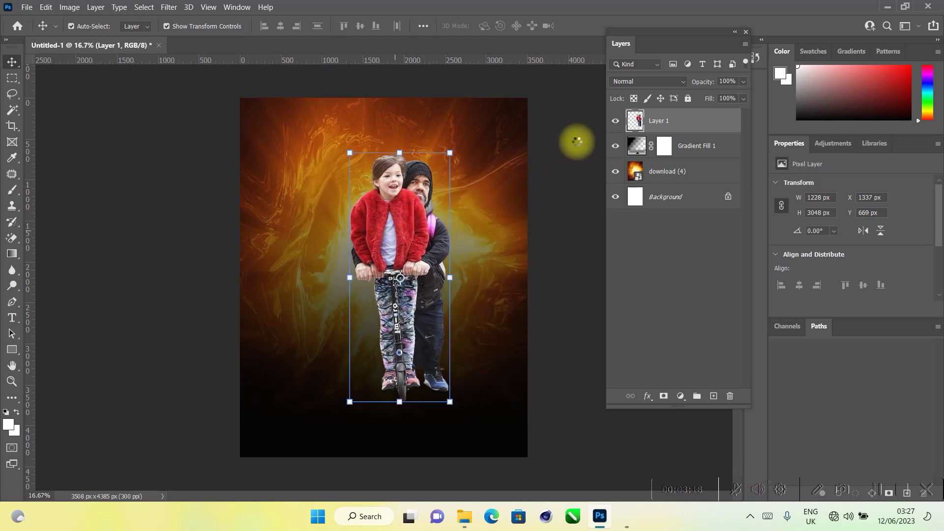
pyautogui.hotkey('ctrl', 'j')
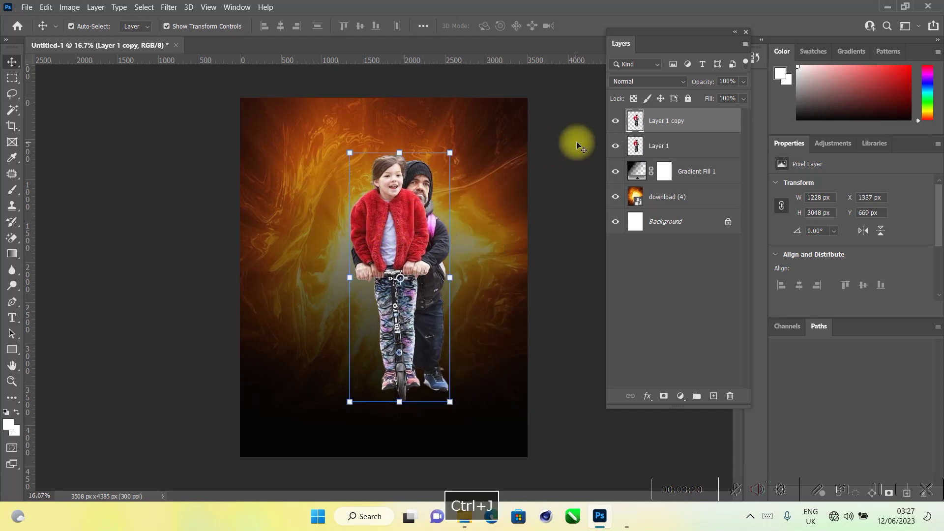
pyautogui.click(617, 147)
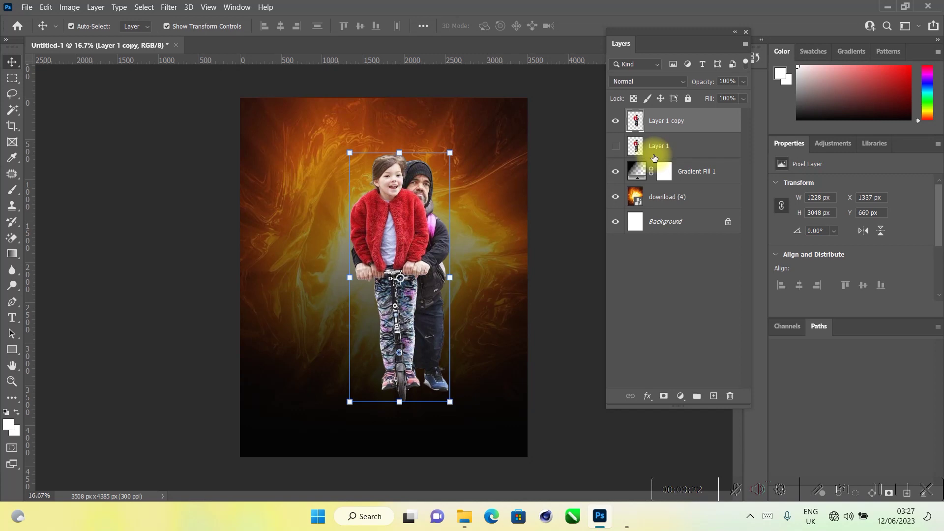
# Step: Scale Layer 1 copy to about 208% so the pair fills the canvas, and place it below the Gradient Fill 1 layer
pyautogui.moveTo(449, 281); pyautogui.dragTo(565, 280)
pyautogui.moveTo(445, 187); pyautogui.dragTo(392, 263)
pyautogui.moveTo(501, 366); pyautogui.dragTo(505, 366)
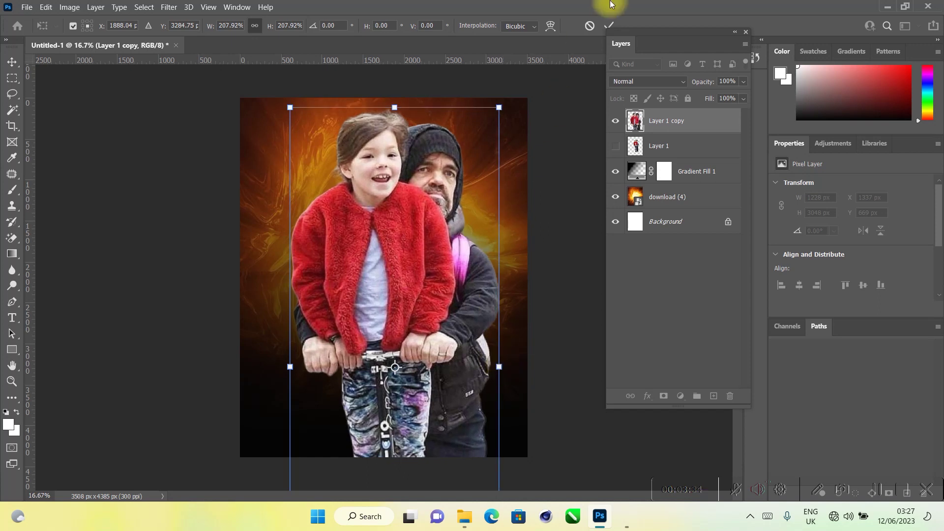
pyautogui.click(609, 26)
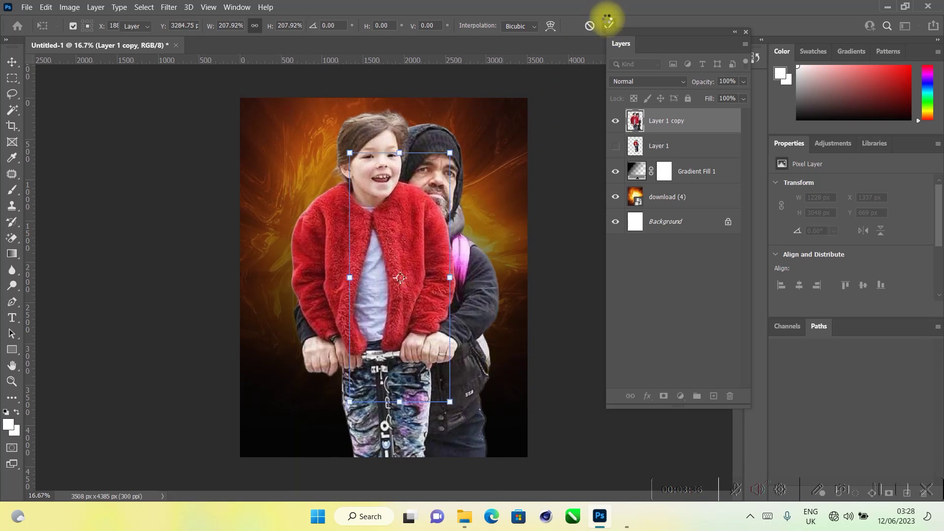
pyautogui.moveTo(666, 37); pyautogui.dragTo(671, 38)
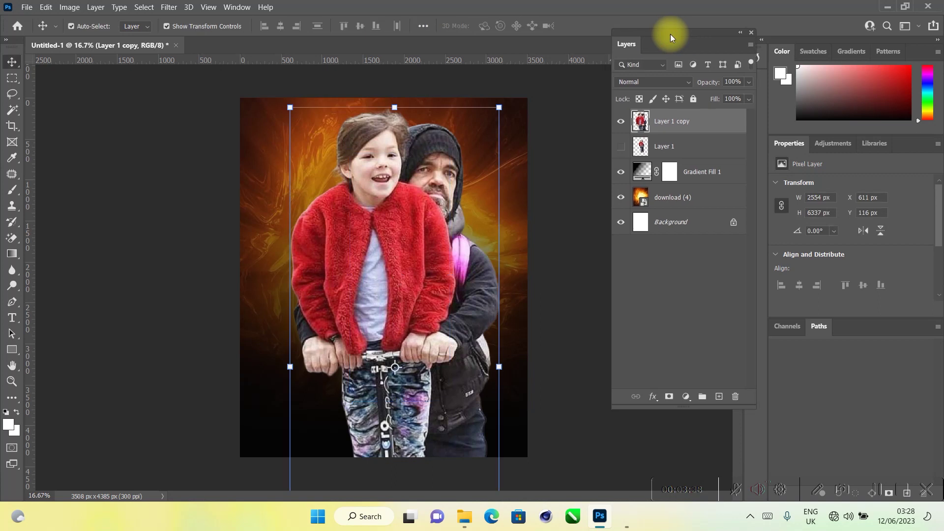
pyautogui.moveTo(685, 120); pyautogui.dragTo(682, 185)
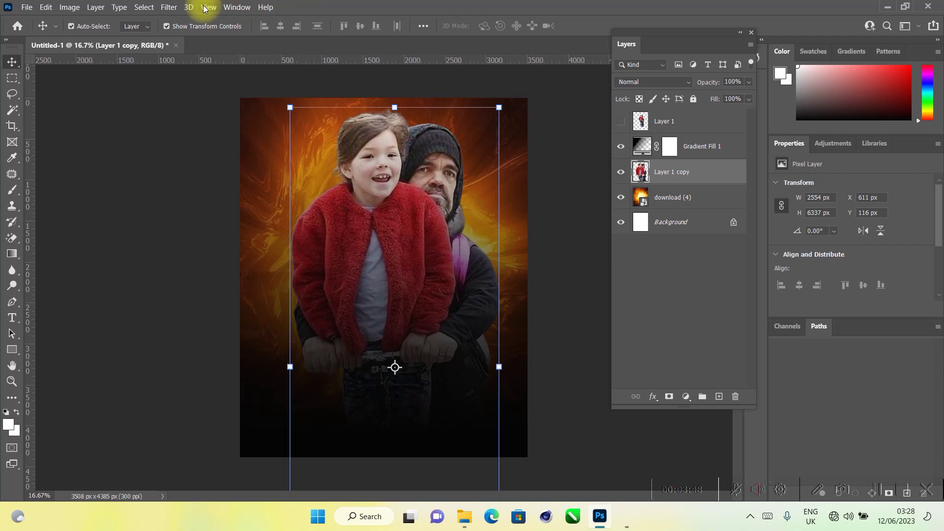
# Step: Open the Camera Raw filter on Layer 1 copy and set both Vibrance and Saturation to -100
pyautogui.click(168, 8)
pyautogui.click(223, 93)
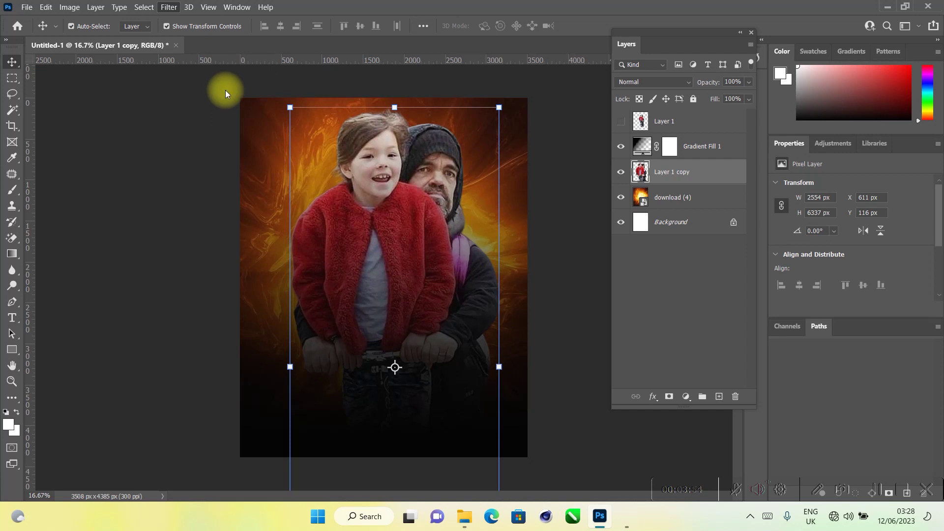
pyautogui.click(263, 49)
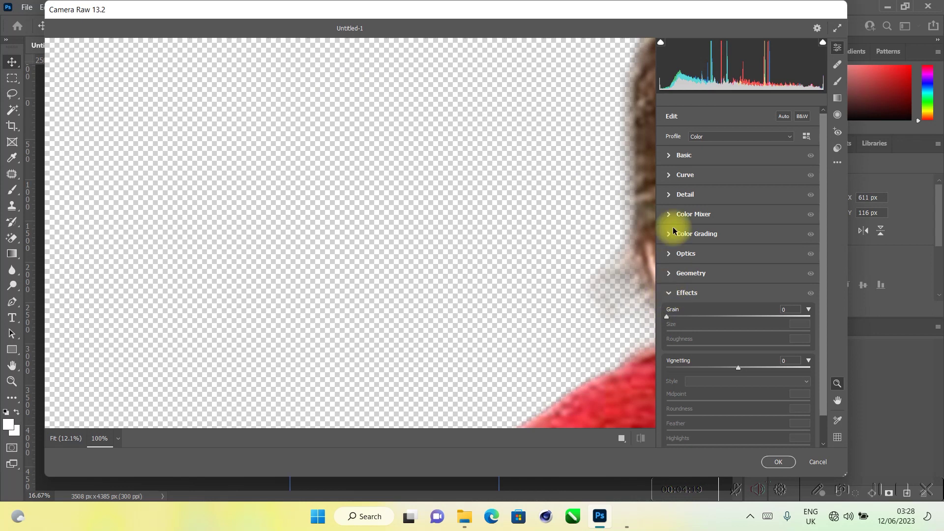
pyautogui.click(670, 158)
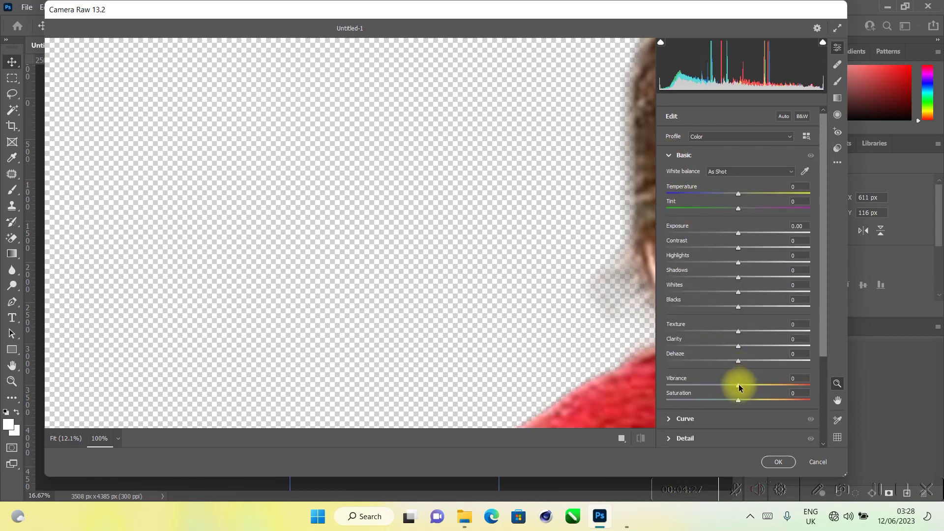
pyautogui.moveTo(739, 388); pyautogui.dragTo(624, 364)
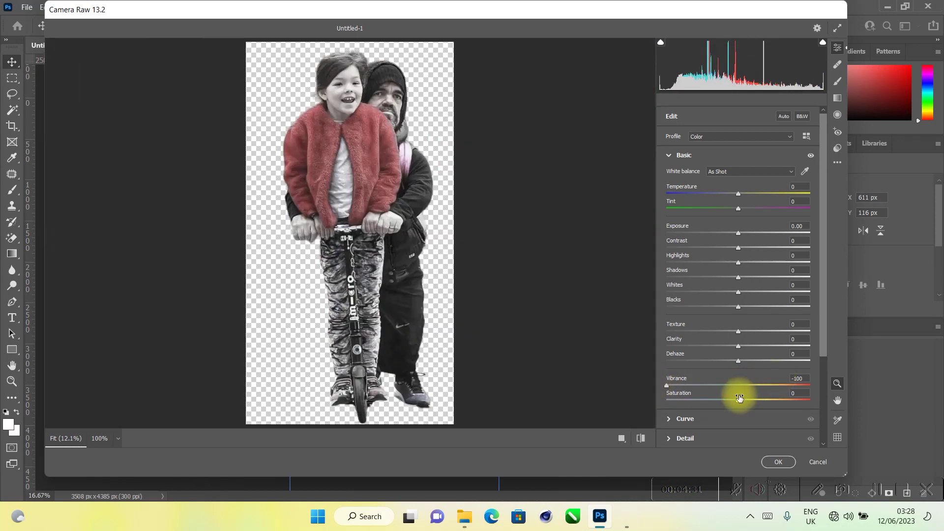
pyautogui.moveTo(738, 399); pyautogui.dragTo(653, 392)
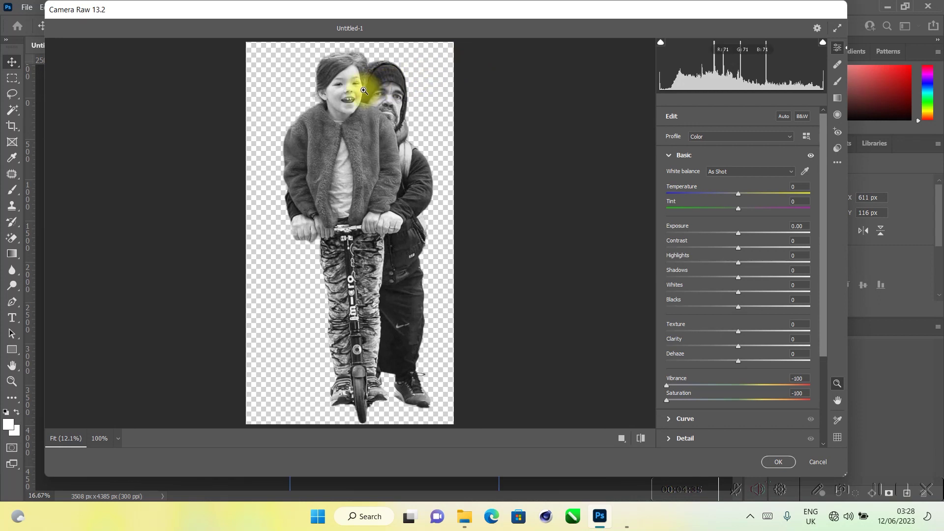
# Step: Set the photo's Whites to +68, Highlights to -100 and Contrast to +40
pyautogui.moveTo(768, 292); pyautogui.dragTo(787, 292)
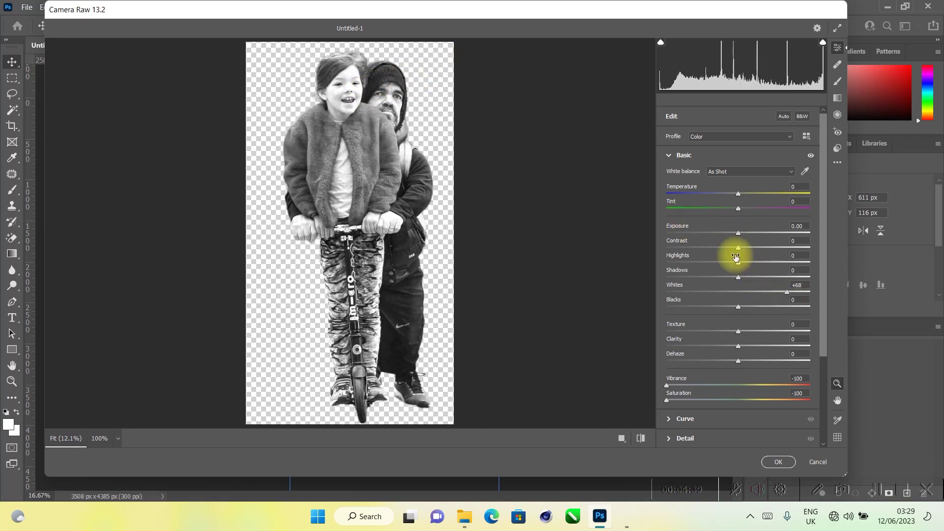
pyautogui.click(683, 262)
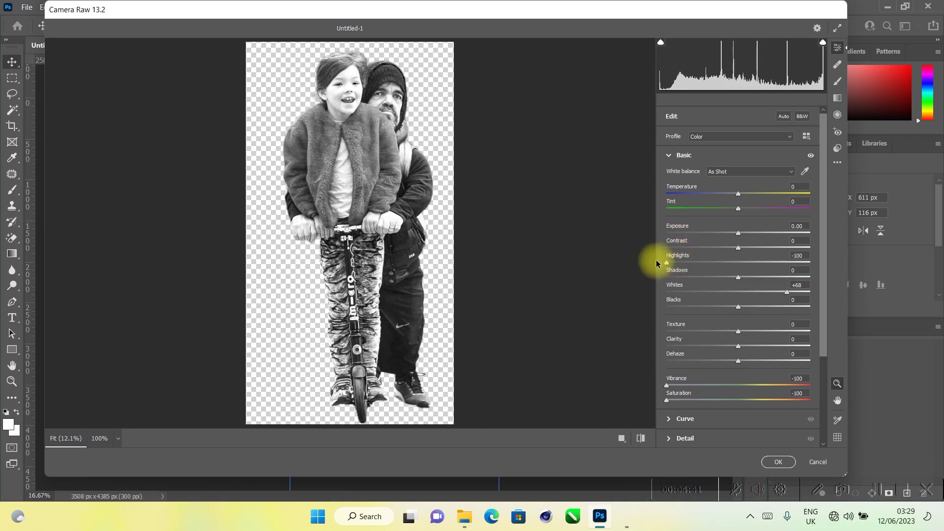
pyautogui.click(746, 247)
pyautogui.moveTo(746, 248); pyautogui.dragTo(767, 247)
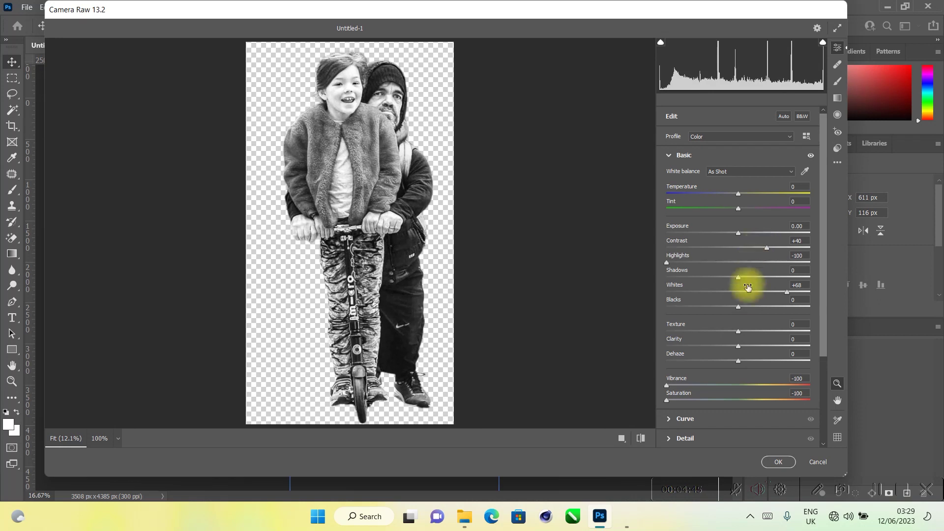
# Step: Set Texture to +55, Clarity to +26, Shadows to +18, Whites to +73 and Contrast to +71, apply the filter and deselect the layer
pyautogui.moveTo(758, 329)
pyautogui.mouseDown()
pyautogui.moveTo(778, 332)
pyautogui.moveTo(757, 347)
pyautogui.mouseUp()
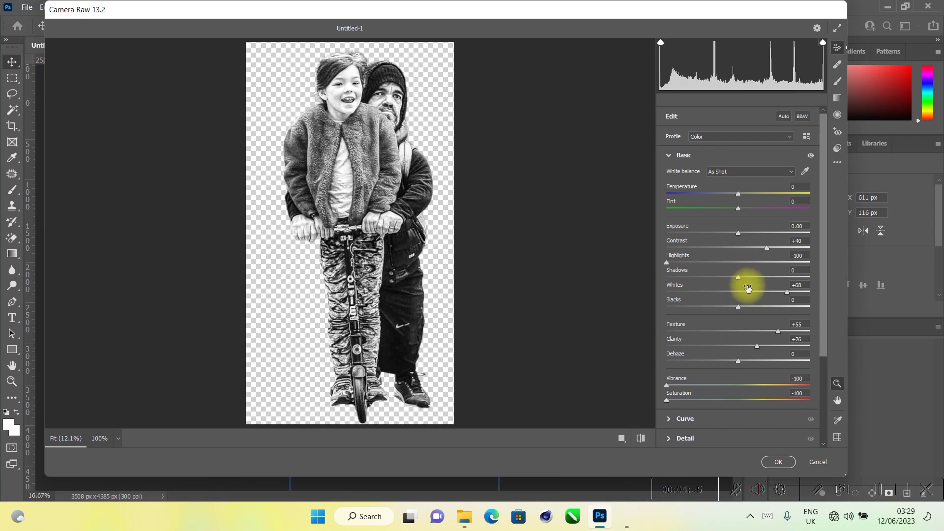
pyautogui.moveTo(751, 279); pyautogui.dragTo(789, 291)
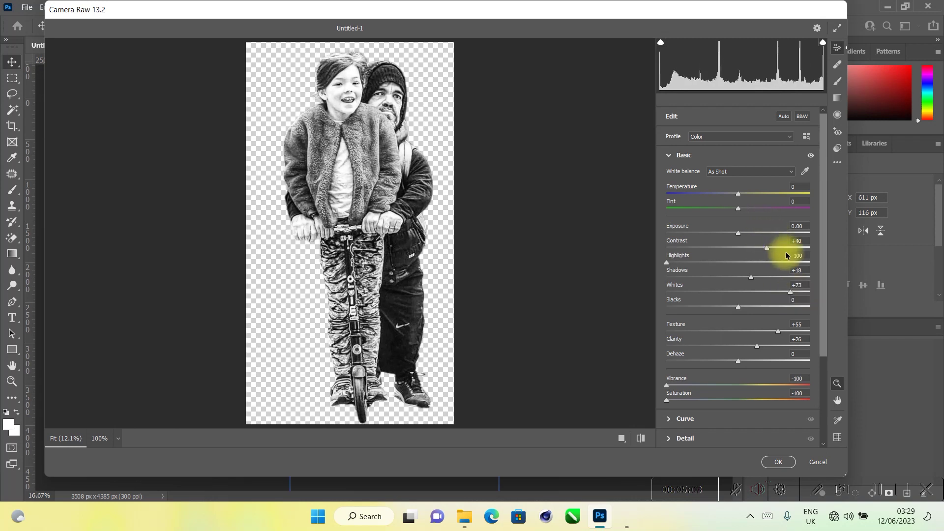
pyautogui.moveTo(788, 248); pyautogui.dragTo(789, 248)
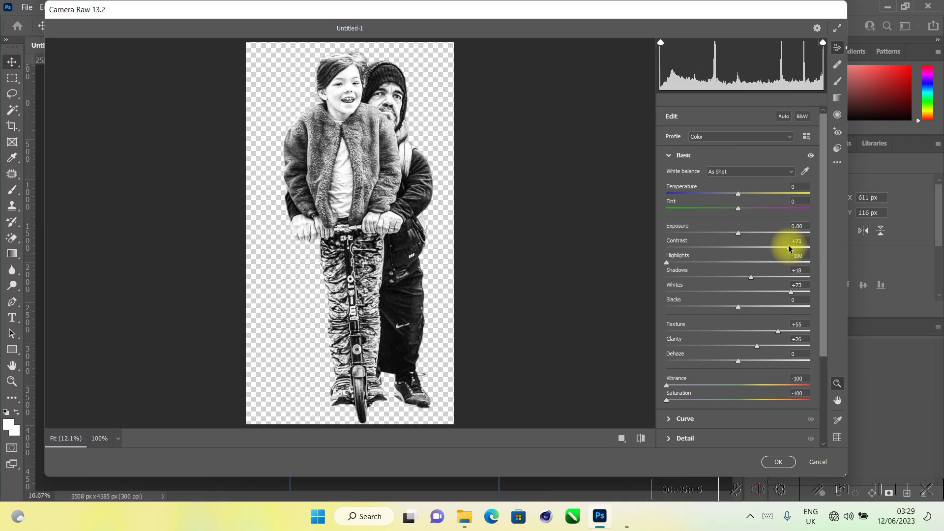
pyautogui.click(777, 461)
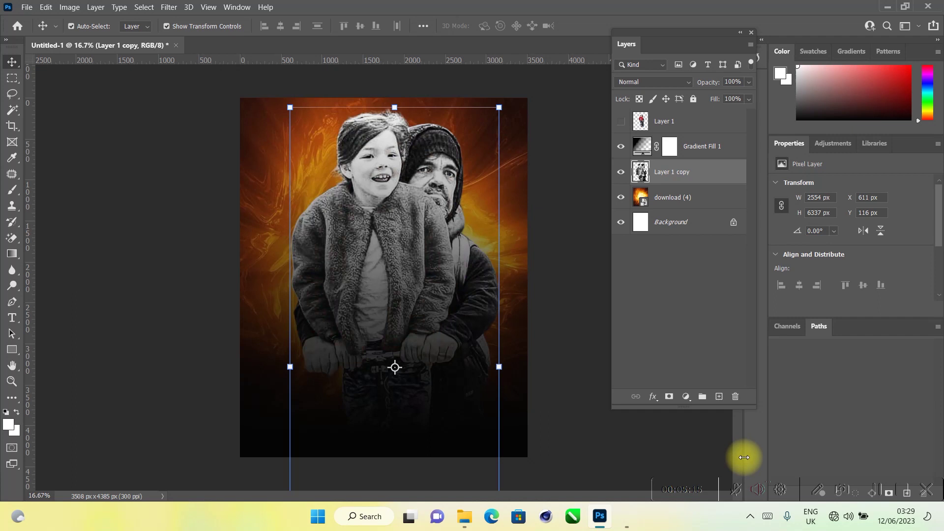
pyautogui.click(575, 257)
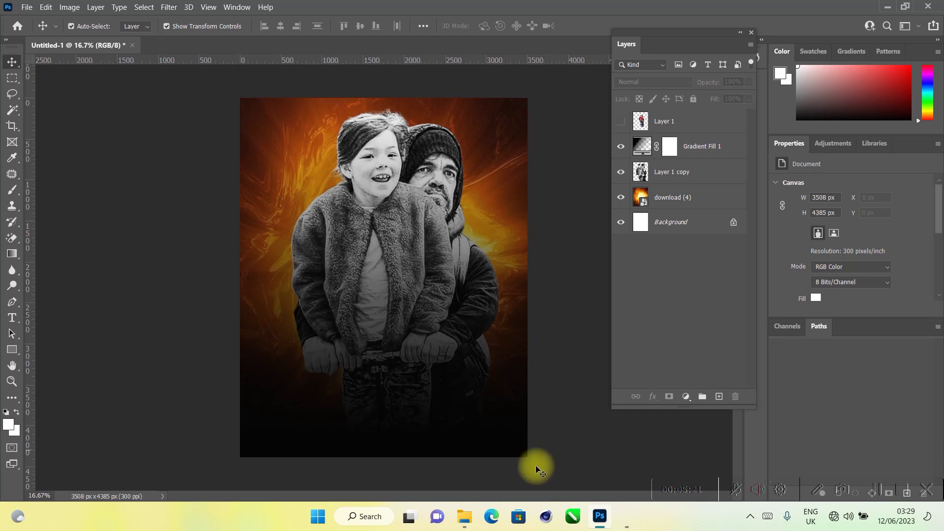
# Step: Place the One Side flares image from the ff folder, centred on the canvas above all other layers
pyautogui.moveTo(466, 526)
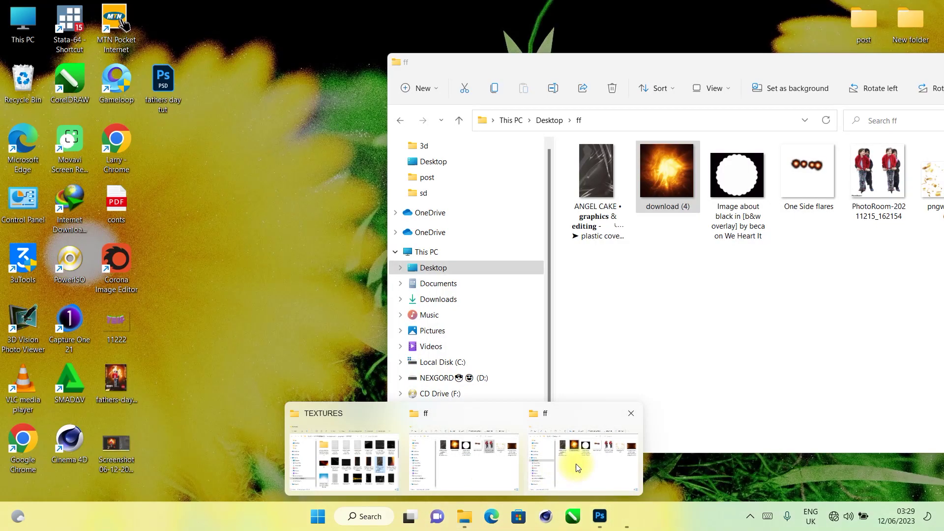
pyautogui.click(577, 464)
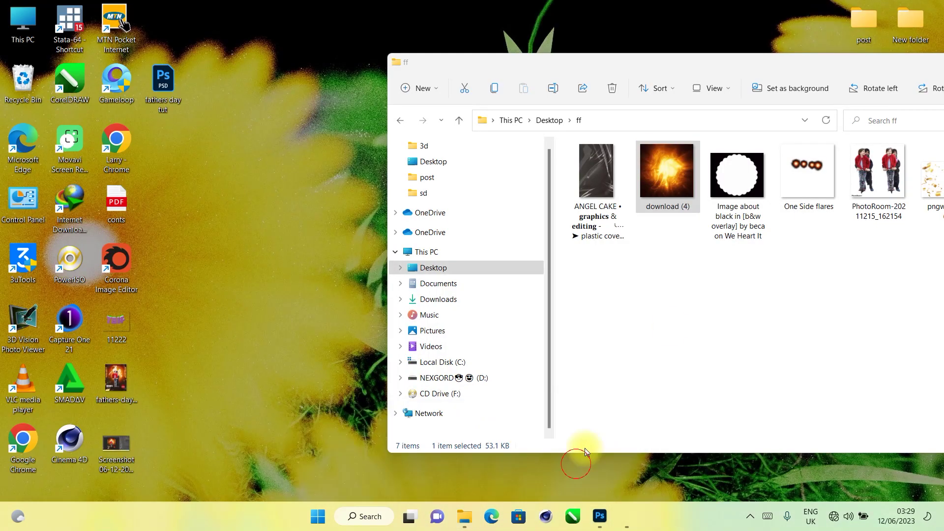
pyautogui.moveTo(792, 182); pyautogui.dragTo(314, 285)
pyautogui.press('space')
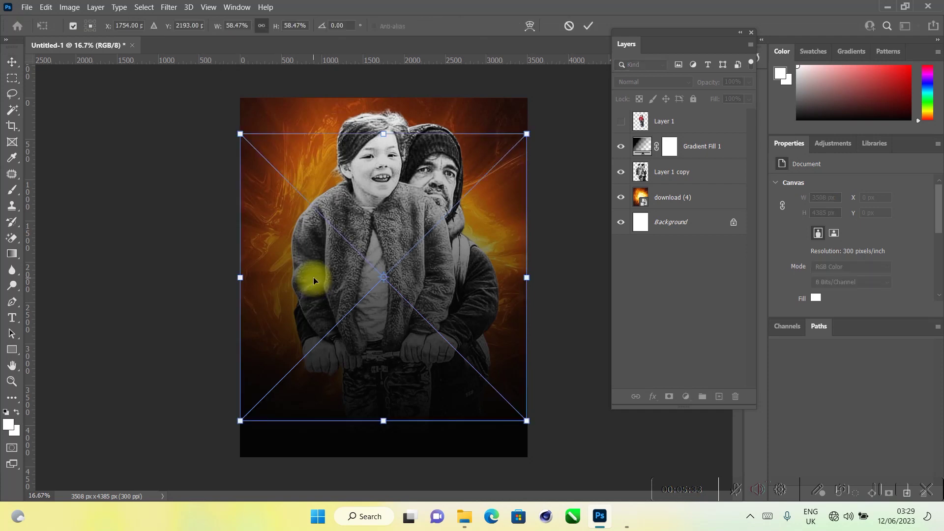
pyautogui.press('Return')
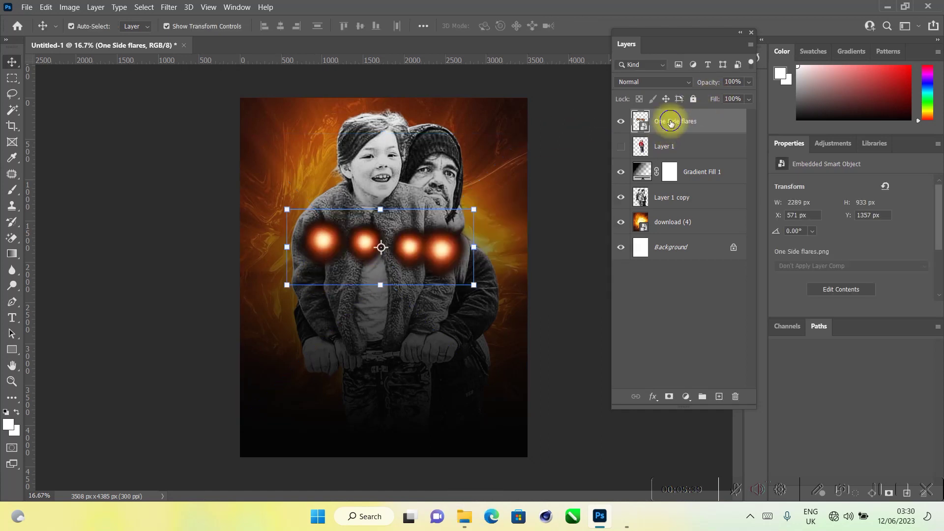
# Step: Rasterize the One Side flares layer and replace it with a new layer holding only a copy of its leftmost flare
pyautogui.rightClick(671, 123)
pyautogui.click(733, 231)
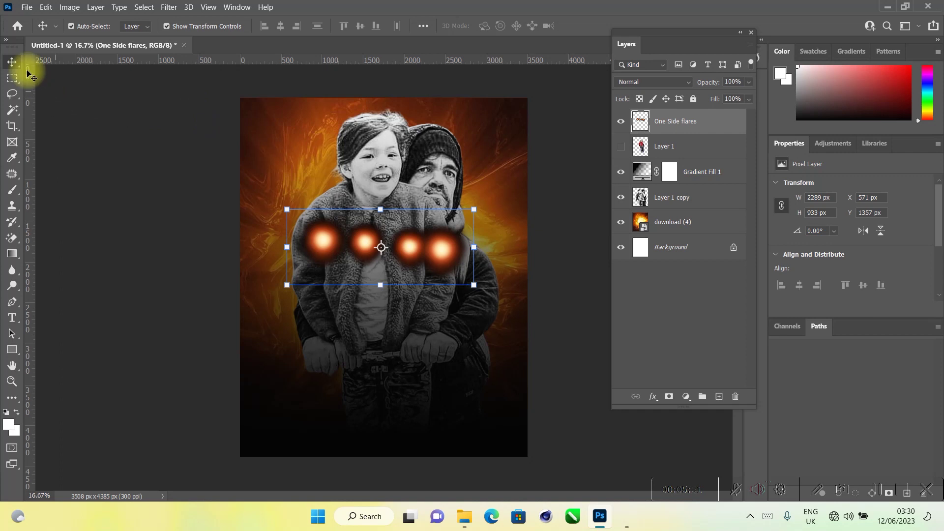
pyautogui.click(13, 79)
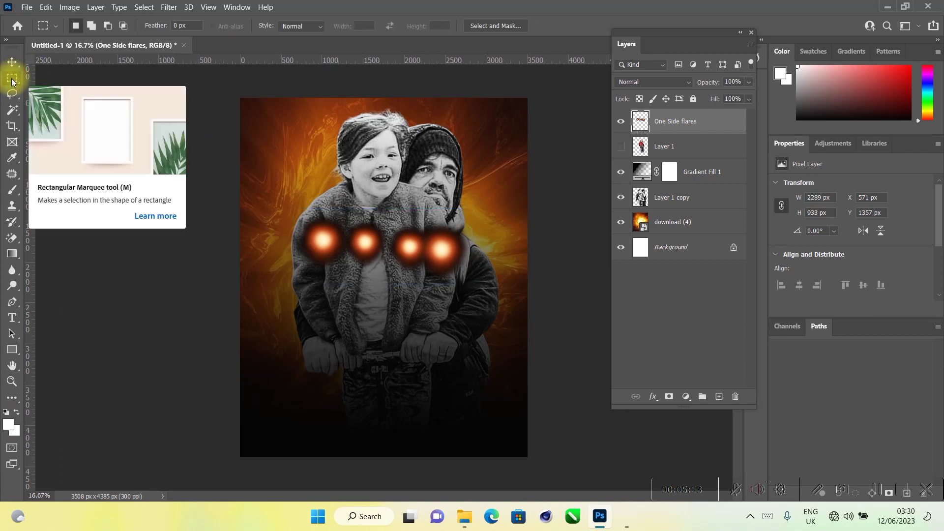
pyautogui.moveTo(269, 188); pyautogui.dragTo(350, 298)
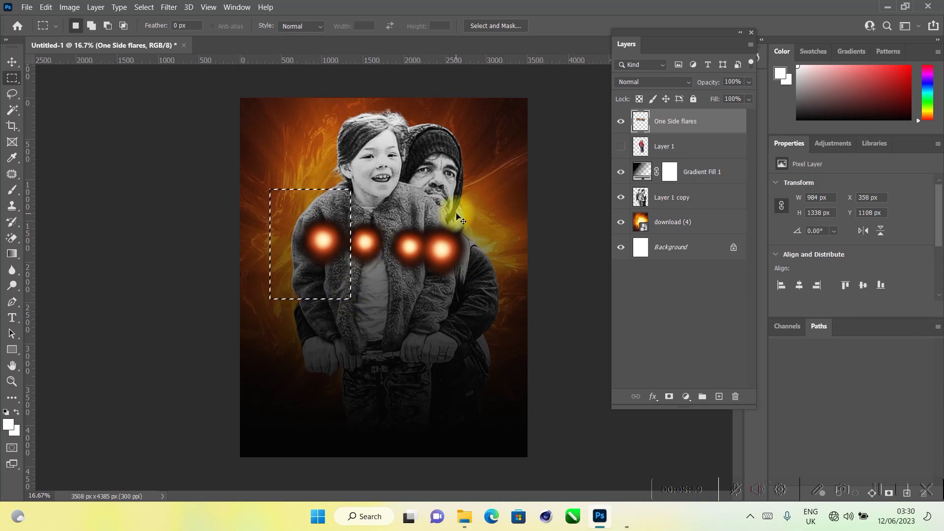
pyautogui.hotkey('ctrl', 'j')
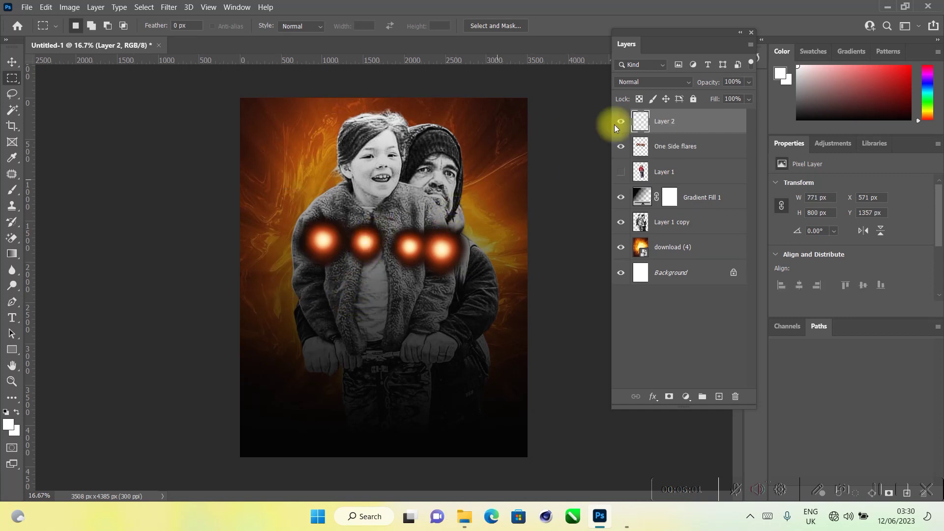
pyautogui.click(681, 148)
pyautogui.press('Delete')
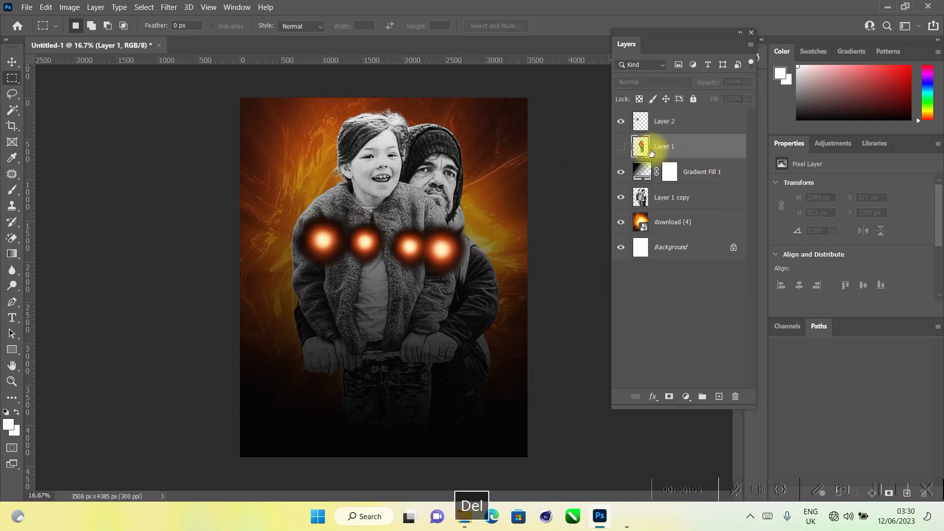
# Step: Scale the copied flare on Layer 2 to about 542% and place it over the child's neck and chest
pyautogui.click(11, 62)
pyautogui.click(315, 231)
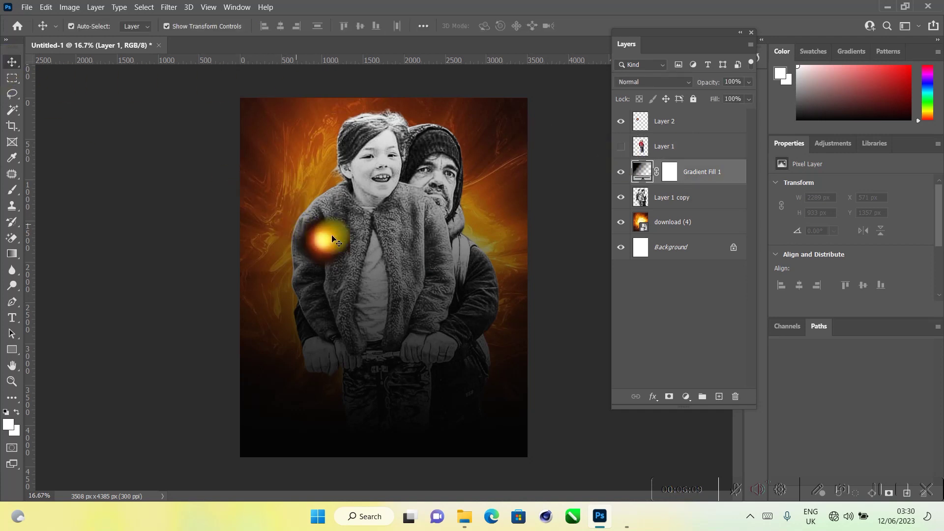
pyautogui.click(342, 244)
pyautogui.hotkey('ctrl', 't')
pyautogui.moveTo(350, 241); pyautogui.dragTo(510, 238)
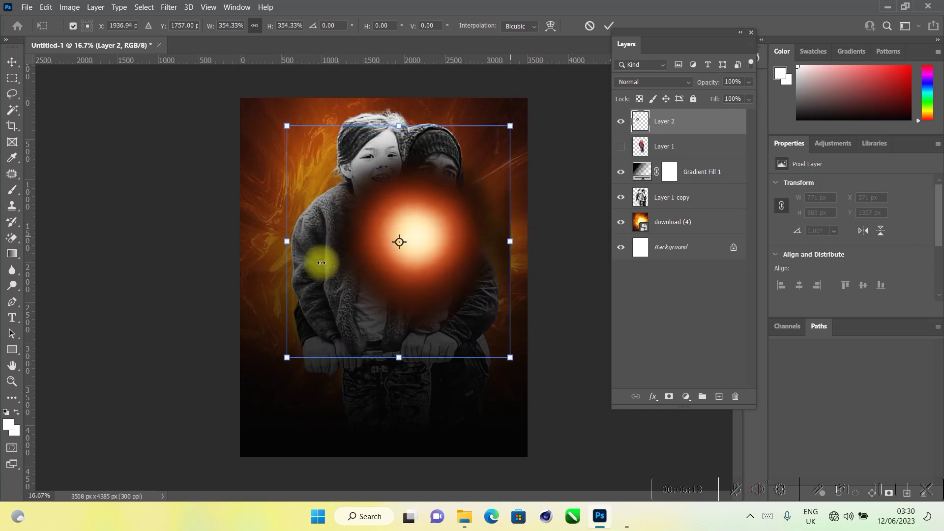
pyautogui.moveTo(290, 242); pyautogui.dragTo(168, 256)
pyautogui.moveTo(363, 274); pyautogui.dragTo(379, 249)
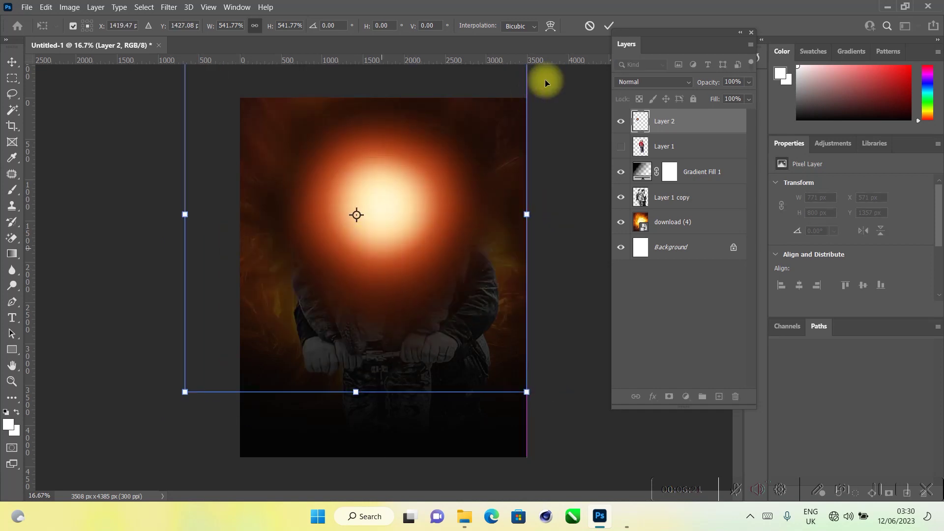
pyautogui.click(609, 27)
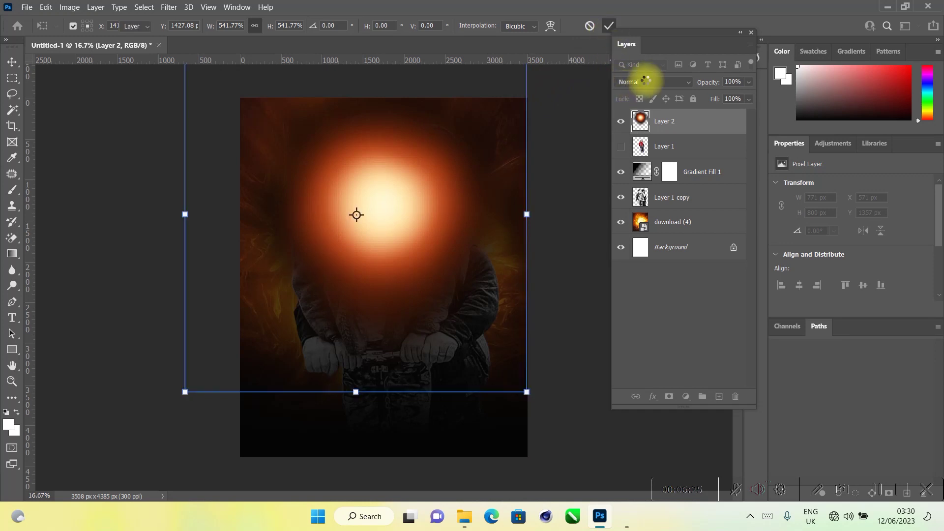
# Step: Set Layer 2's blend mode to Lighten and hide the layer
pyautogui.click(645, 82)
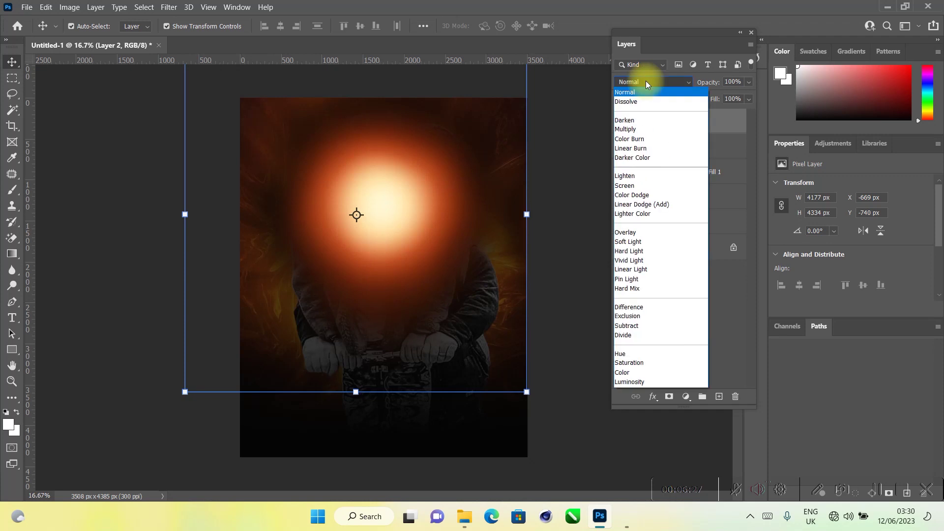
pyautogui.click(648, 179)
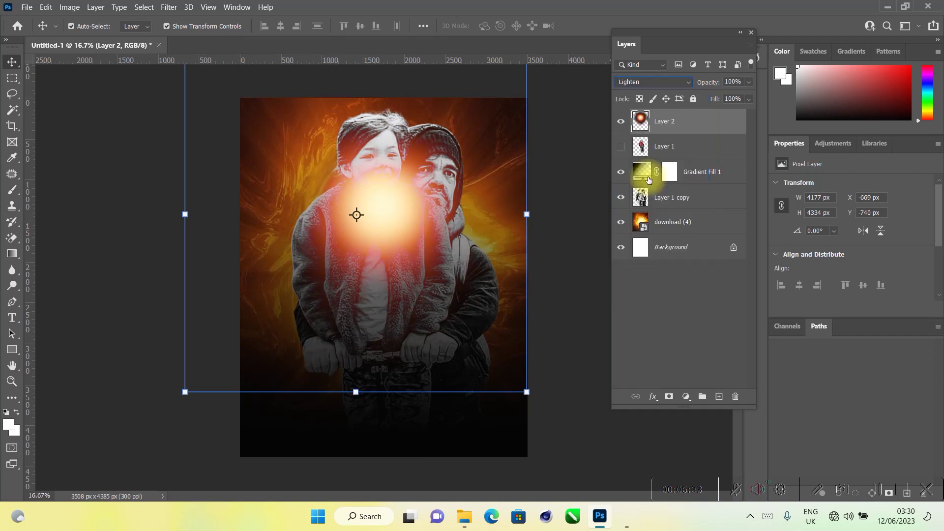
pyautogui.click(625, 121)
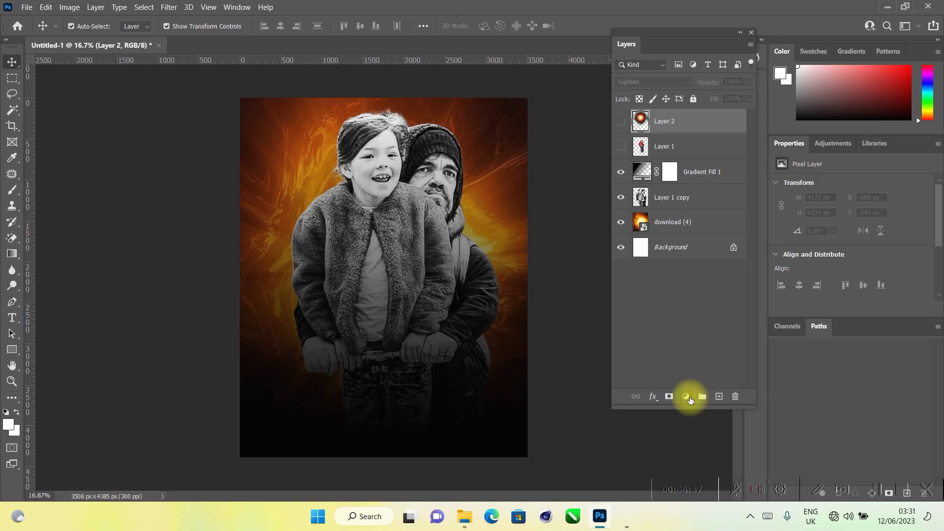
# Step: Add a Solid Color fill layer in orange ff6c00 above Layer 2
pyautogui.click(687, 398)
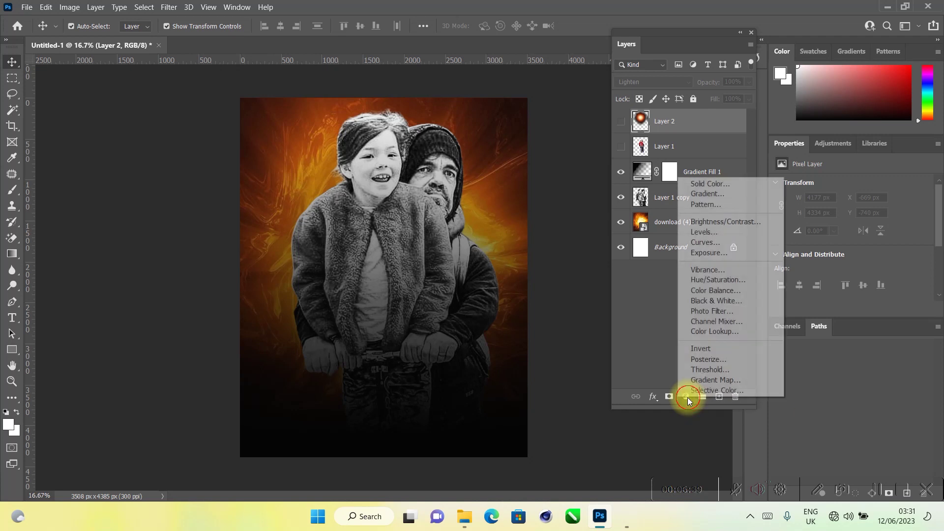
pyautogui.click(722, 184)
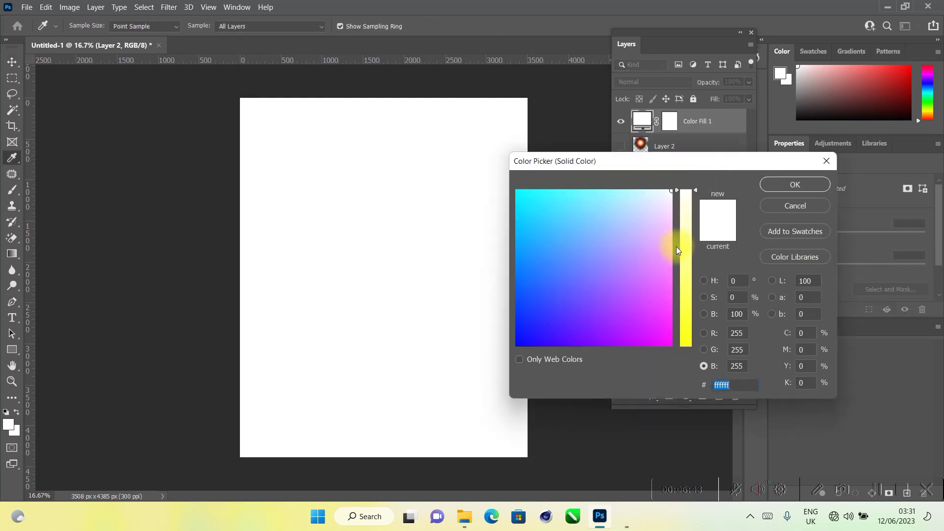
pyautogui.moveTo(691, 337); pyautogui.dragTo(693, 363)
pyautogui.moveTo(651, 234); pyautogui.dragTo(690, 282)
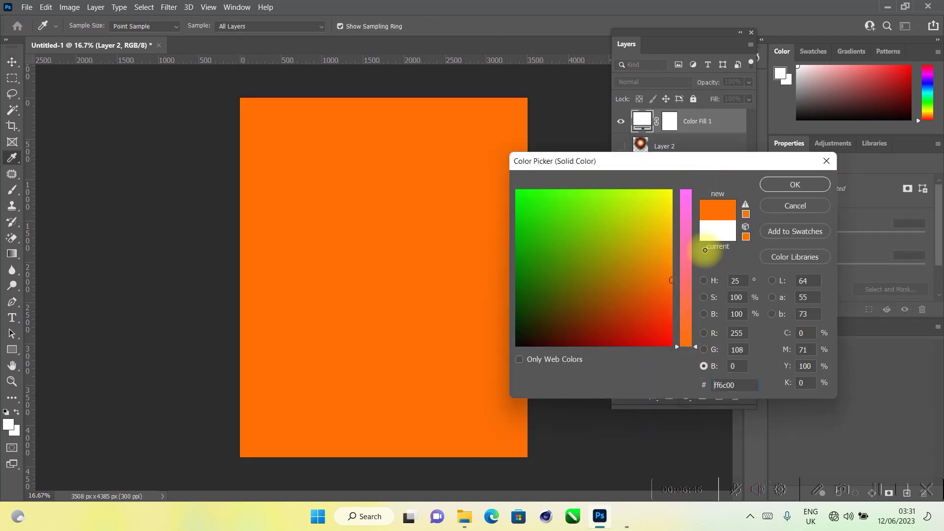
pyautogui.click(801, 179)
# Step: Set the orange fill layer's blend mode to Screen and invert its layer mask to black
pyautogui.click(645, 84)
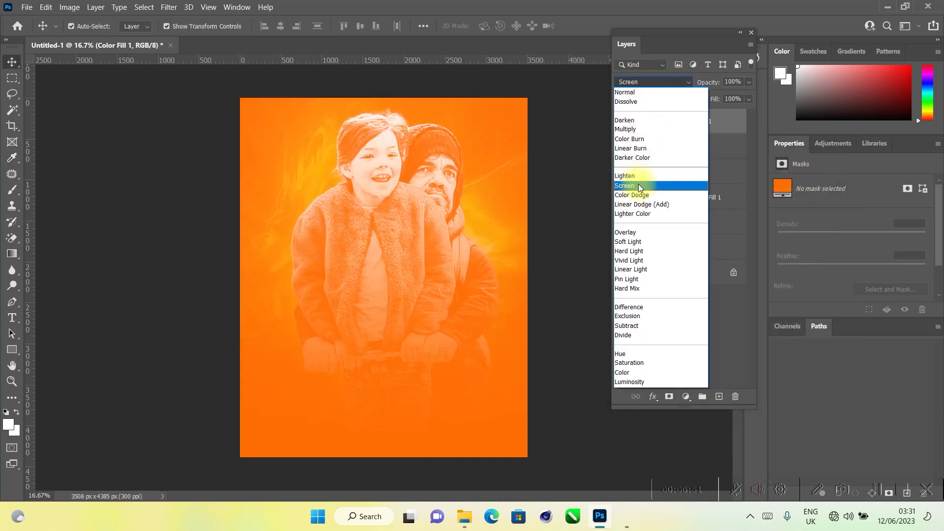
pyautogui.click(639, 185)
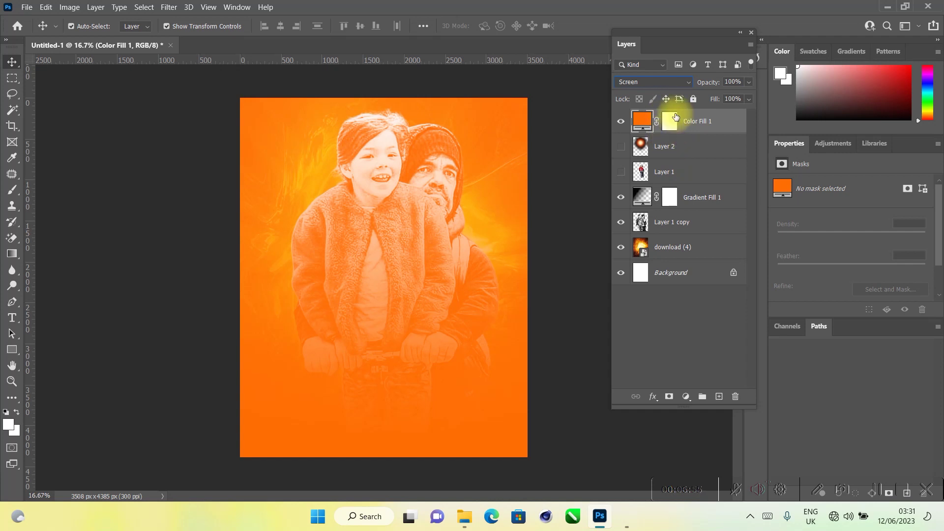
pyautogui.click(669, 131)
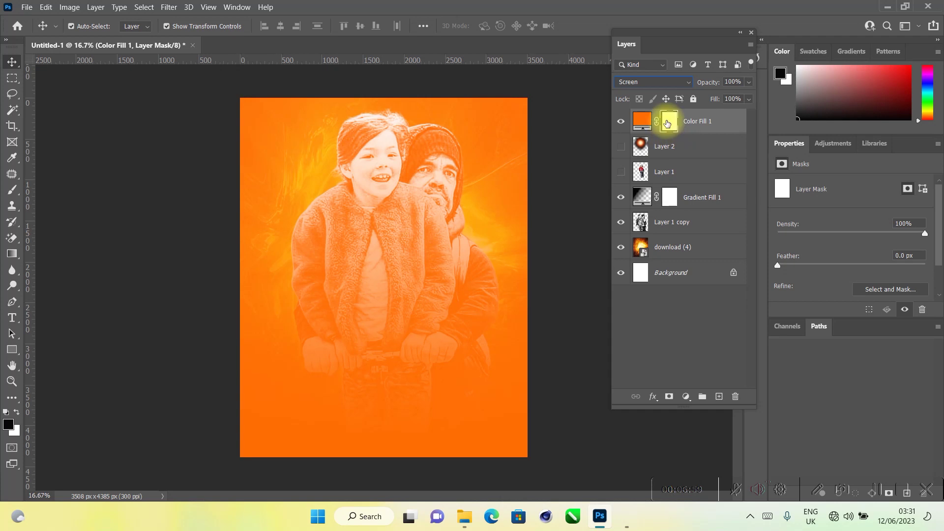
pyautogui.hotkey('ctrl', 'i')
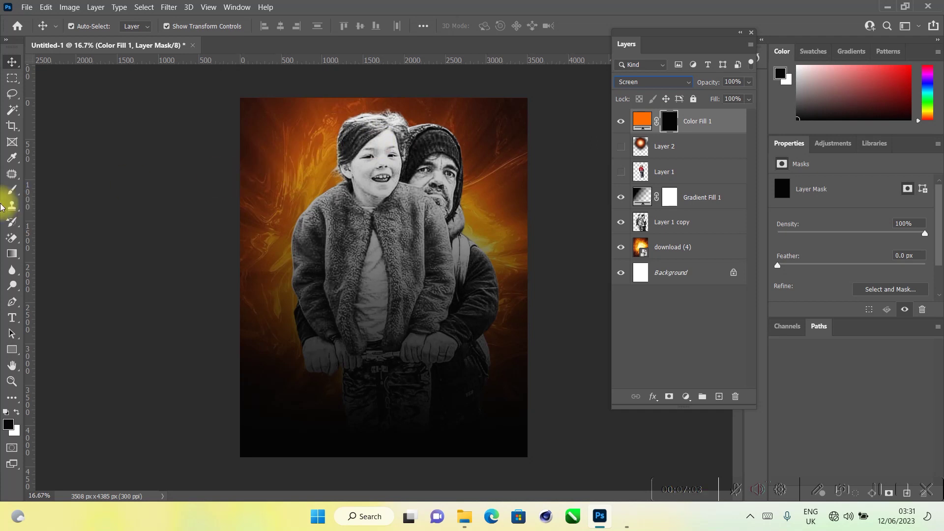
# Step: Prepare the Brush tool with a white foreground colour, a size of 401 px and 0% hardness
pyautogui.click(11, 190)
pyautogui.rightClick(12, 190)
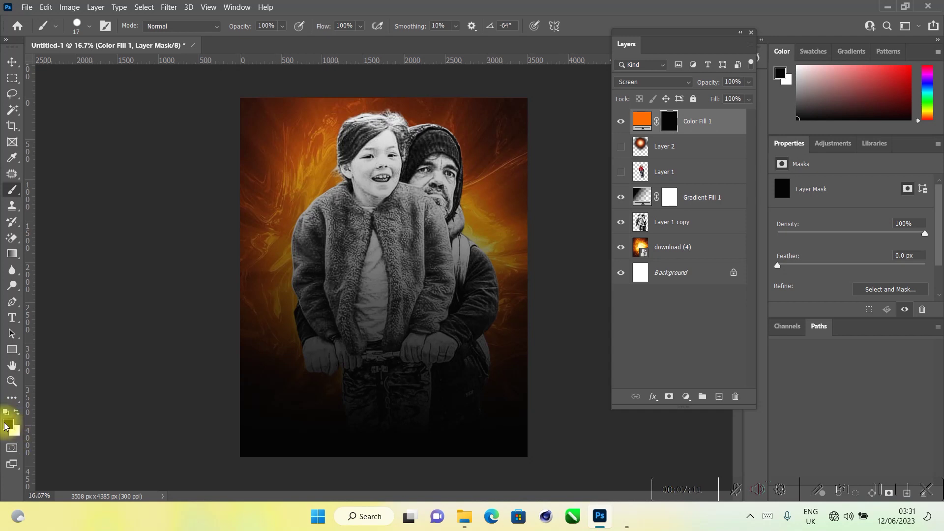
pyautogui.click(15, 413)
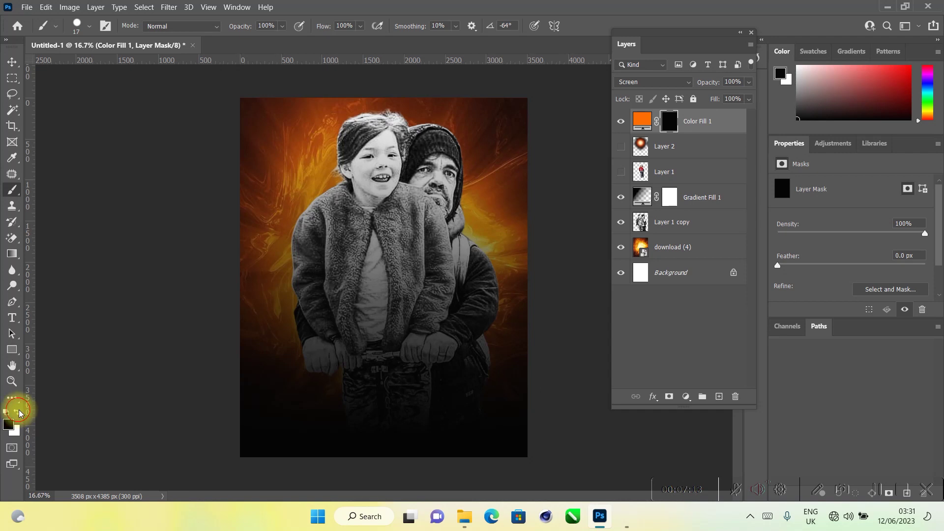
pyautogui.click(18, 413)
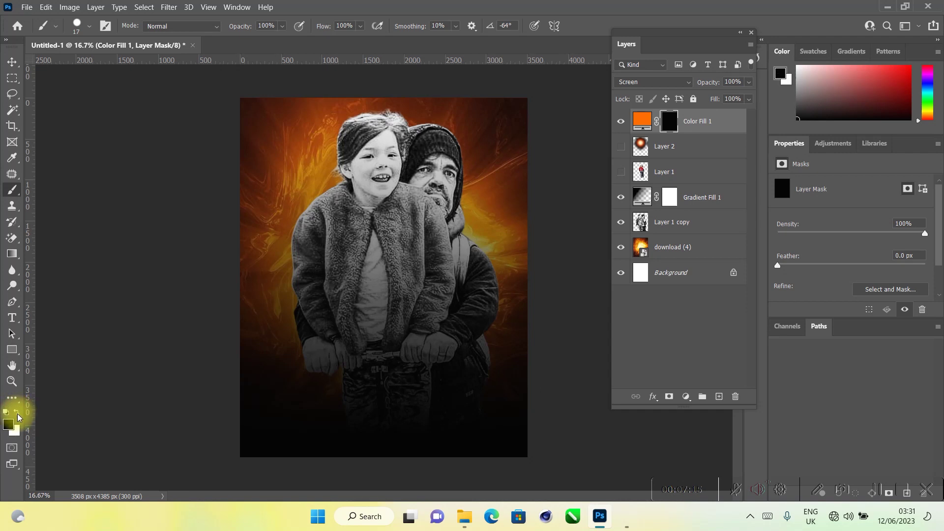
pyautogui.click(16, 412)
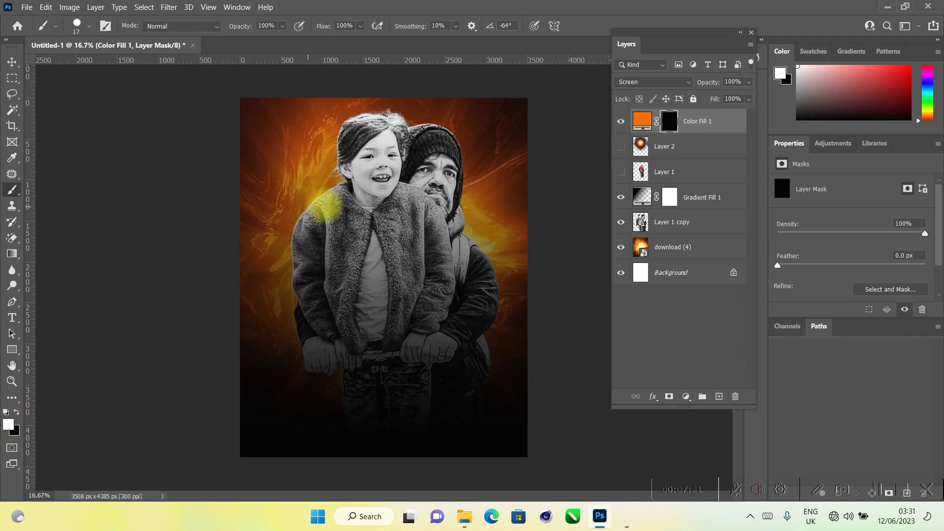
pyautogui.rightClick(345, 197)
pyautogui.moveTo(452, 228); pyautogui.dragTo(458, 227)
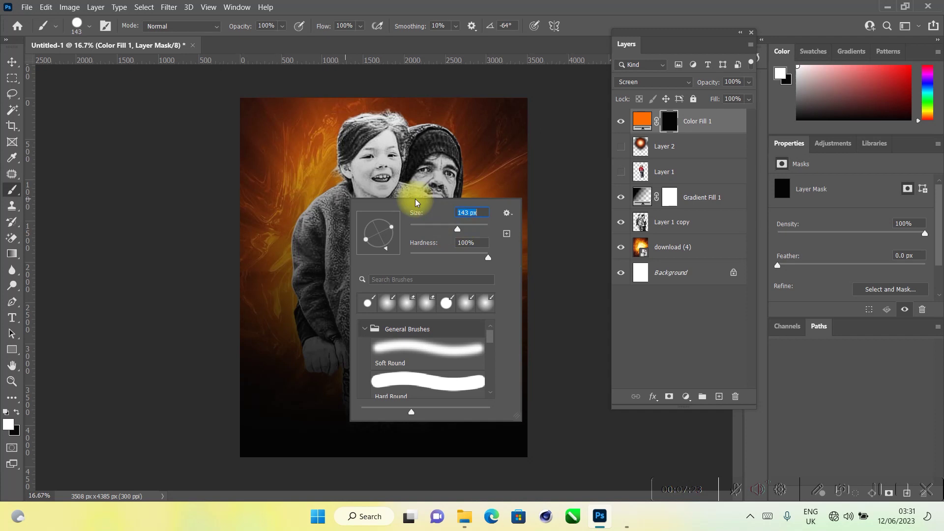
pyautogui.click(476, 228)
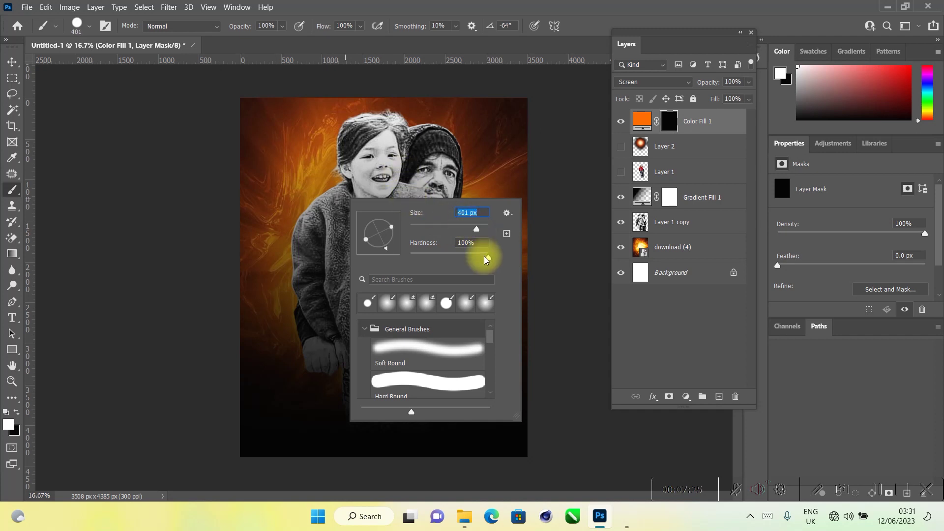
pyautogui.moveTo(467, 257); pyautogui.dragTo(359, 258)
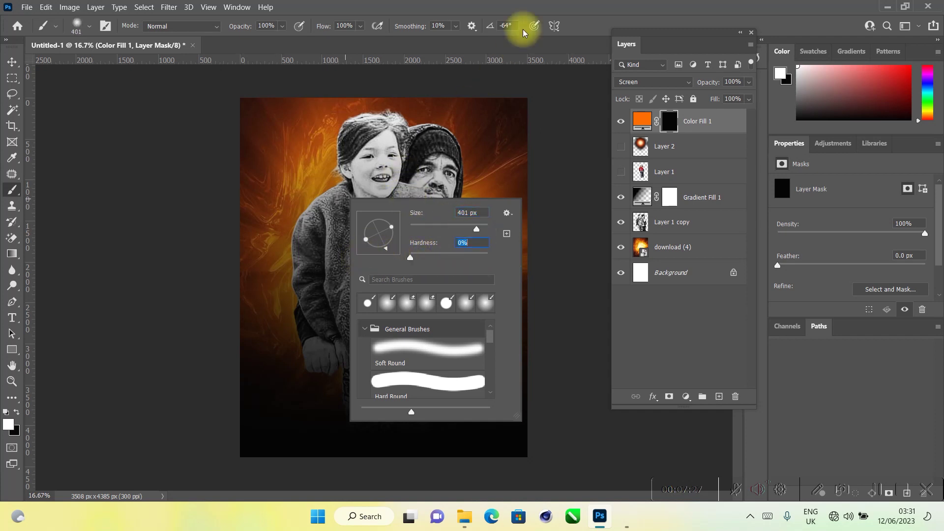
pyautogui.click(540, 4)
# Step: Enlarge the brush to 2500 px and paint one soft glow on the Color Fill 1 mask over the child's neck
pyautogui.press(']')
pyautogui.press(']')
pyautogui.press(']')
pyautogui.press(']')
pyautogui.press(']')
pyautogui.press(']')
pyautogui.press(']')
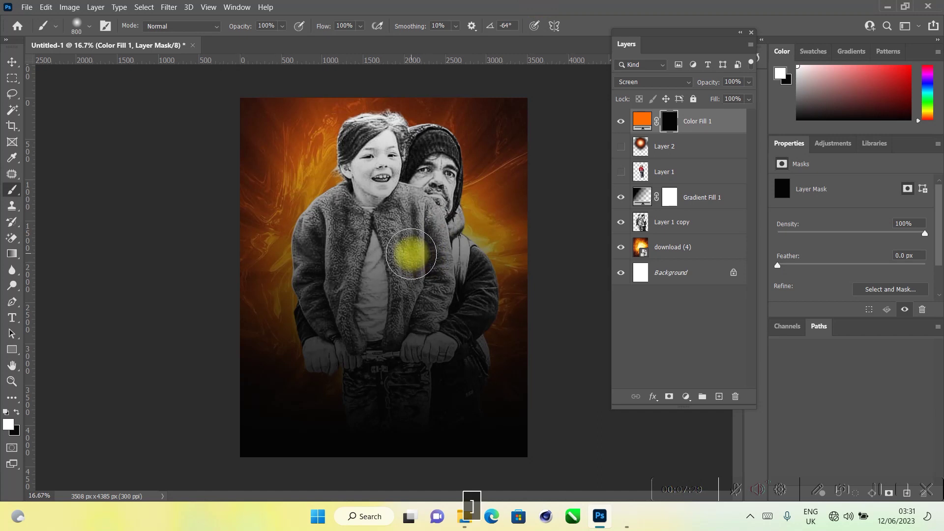
pyautogui.press(']')
pyautogui.press(']')
pyautogui.press(']')
pyautogui.press(']')
pyautogui.press(']')
pyautogui.press(']')
pyautogui.press(']')
pyautogui.press(']')
pyautogui.press(']')
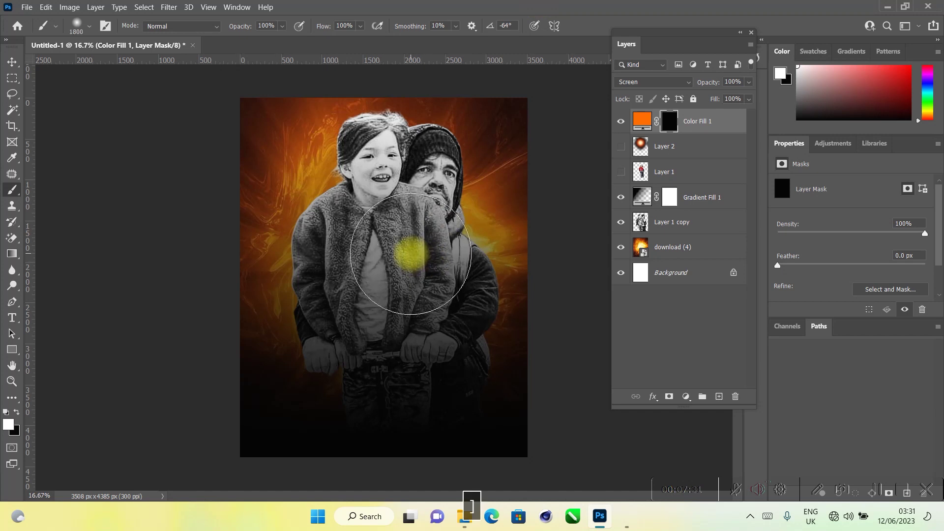
pyautogui.press(']')
pyautogui.press(']')
pyautogui.press(']')
pyautogui.press(']')
pyautogui.press(']')
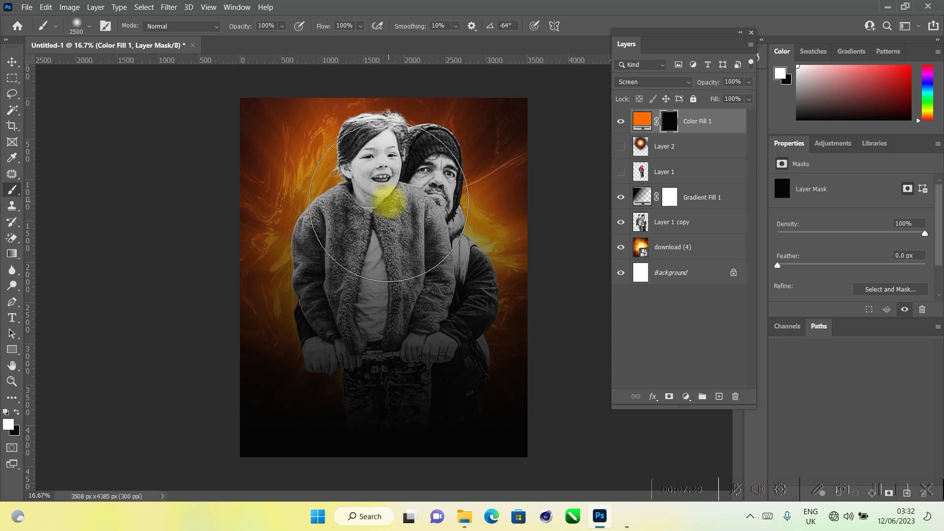
pyautogui.click(389, 201)
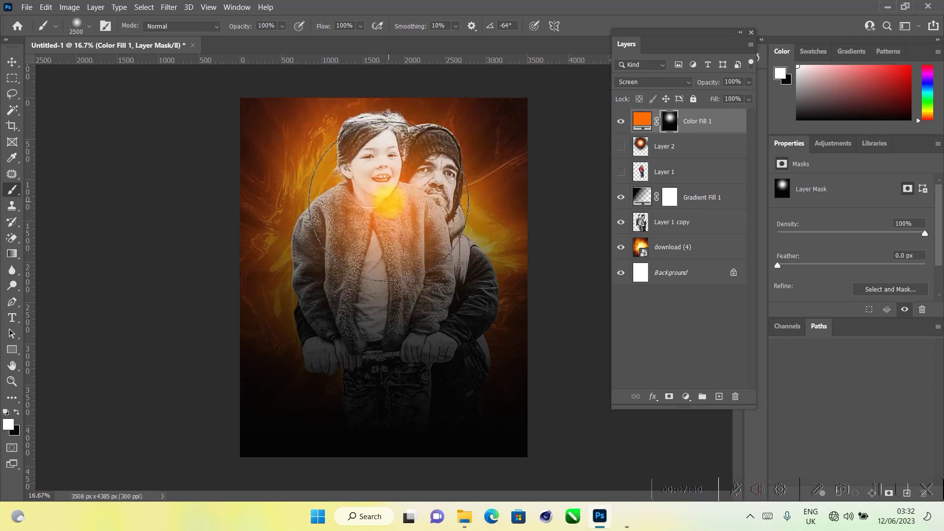
# Step: Scale the orange glow to about 139%, centred over the child's chest, and move Color Fill 1 below Layer 2
pyautogui.click(12, 63)
pyautogui.moveTo(388, 375); pyautogui.dragTo(385, 475)
pyautogui.moveTo(390, 256)
pyautogui.mouseDown()
pyautogui.moveTo(390, 205)
pyautogui.moveTo(388, 248)
pyautogui.mouseUp()
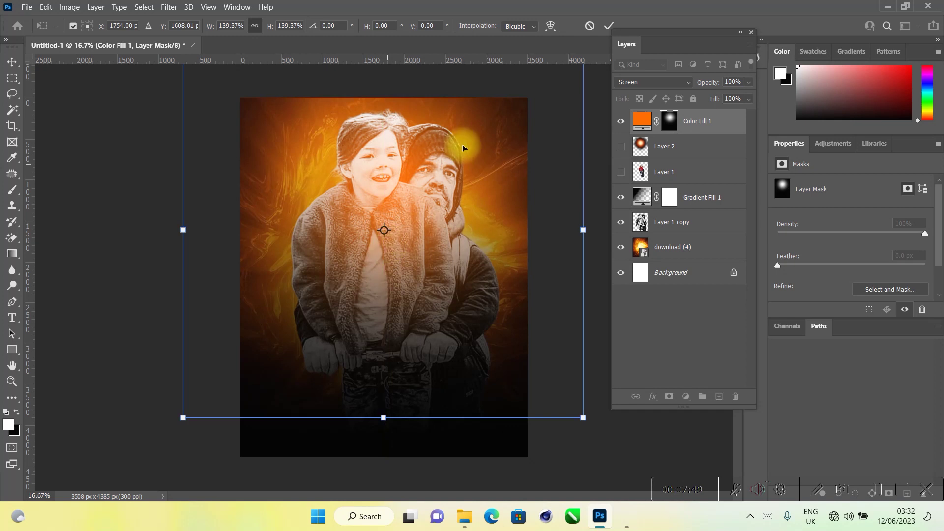
pyautogui.press('Return')
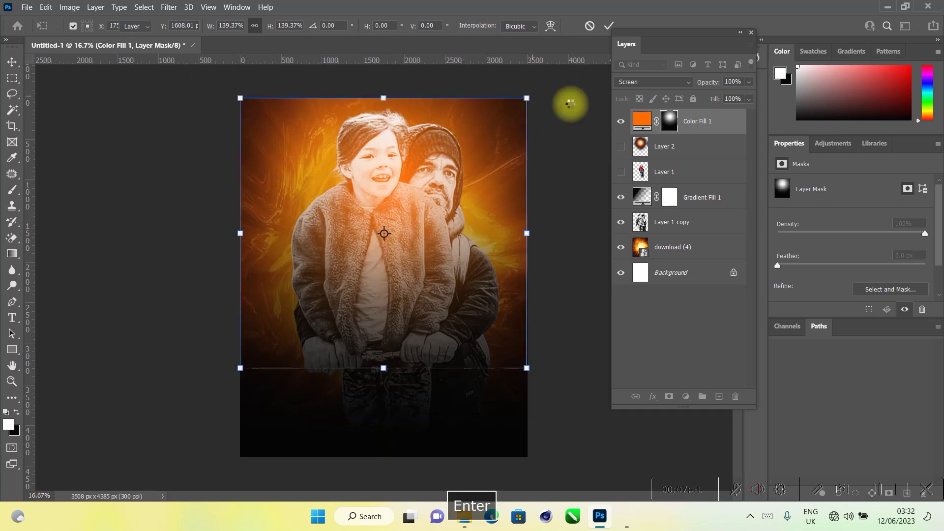
pyautogui.moveTo(695, 127); pyautogui.dragTo(710, 153)
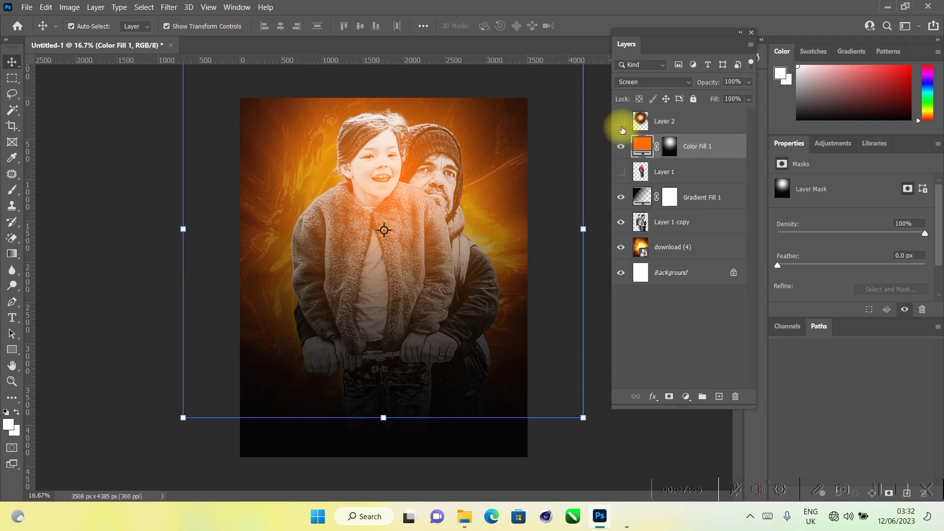
# Step: Unhide the Layer 2 flare, enlarge it to about 137% over the child's chest and set its blend mode to Soft Light
pyautogui.click(621, 121)
pyautogui.click(400, 202)
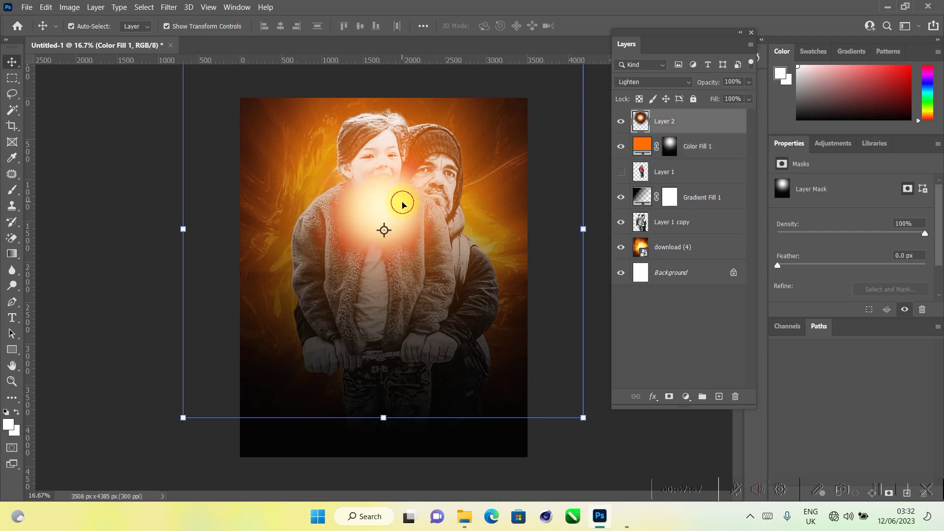
pyautogui.moveTo(525, 214); pyautogui.dragTo(654, 213)
pyautogui.moveTo(415, 184); pyautogui.dragTo(419, 193)
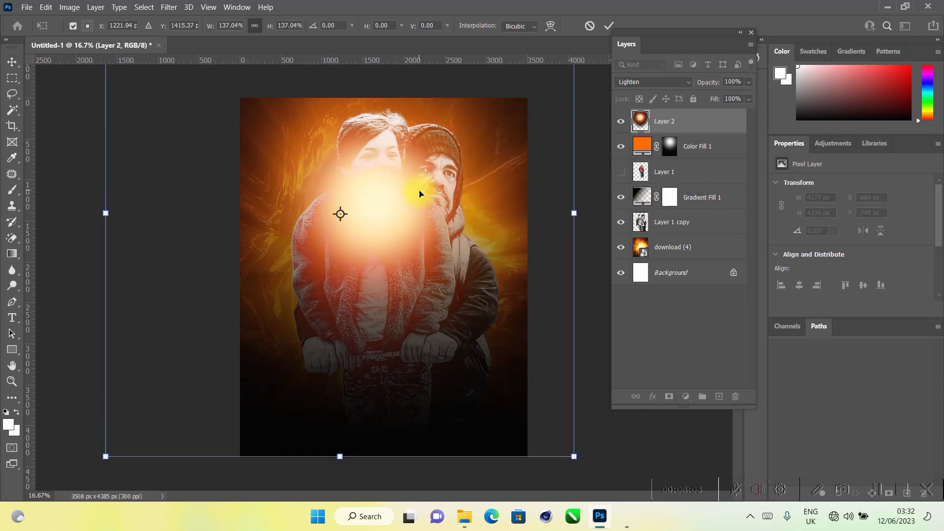
pyautogui.press('Return')
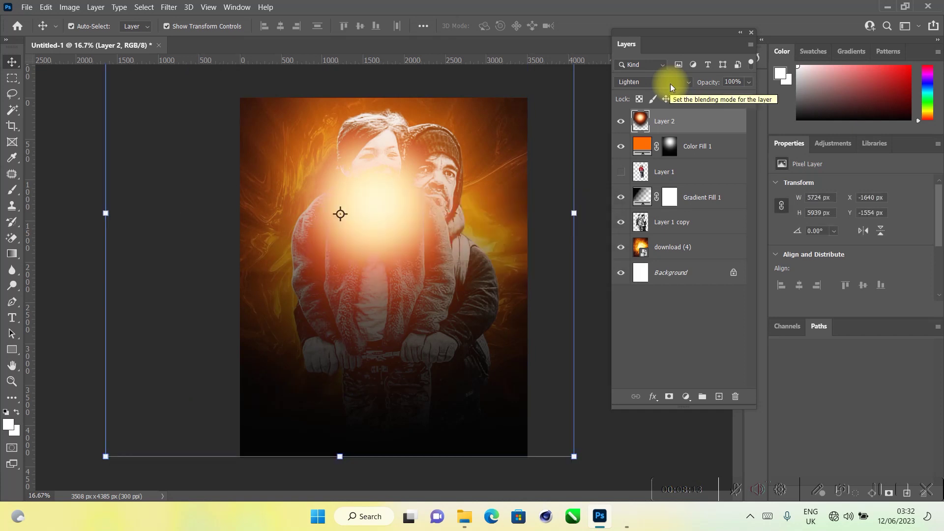
pyautogui.click(670, 84)
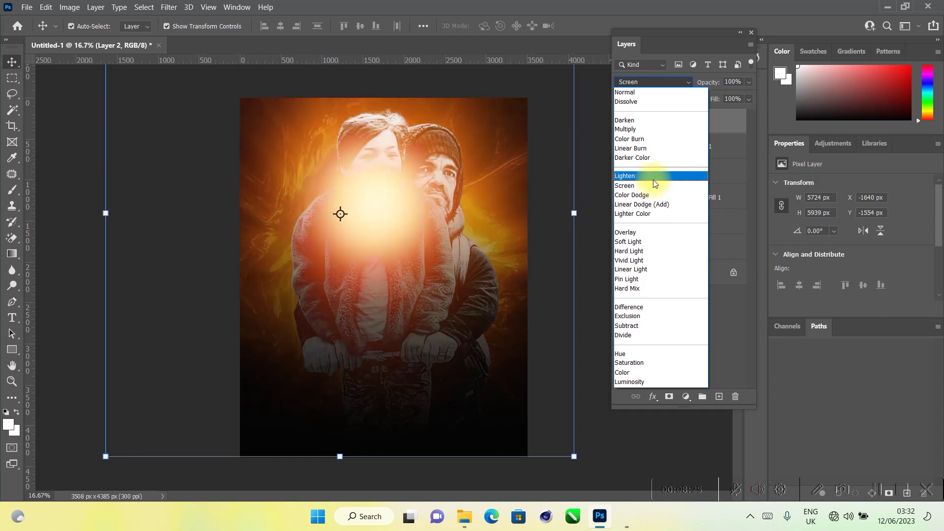
pyautogui.click(659, 244)
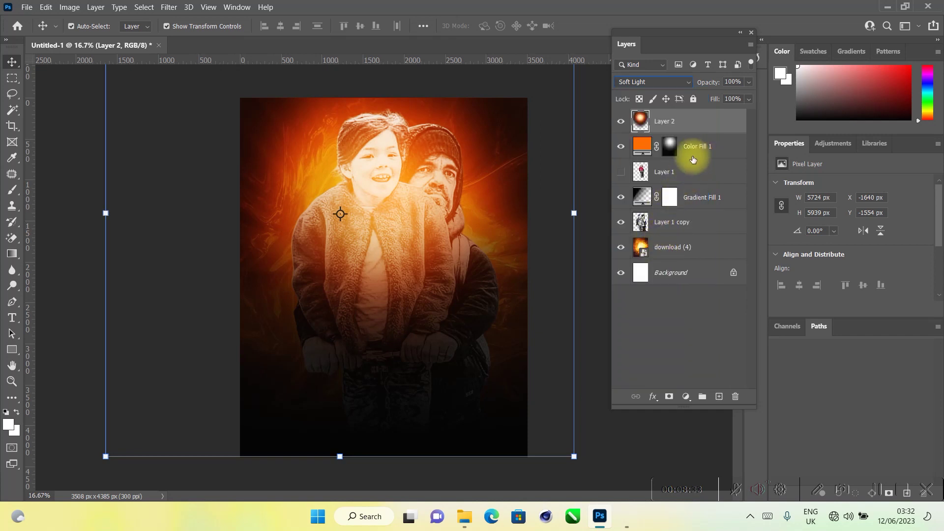
# Step: Add a Brightness/Contrast adjustment above Layer 1 copy with brightness -49 and contrast 12
pyautogui.click(668, 233)
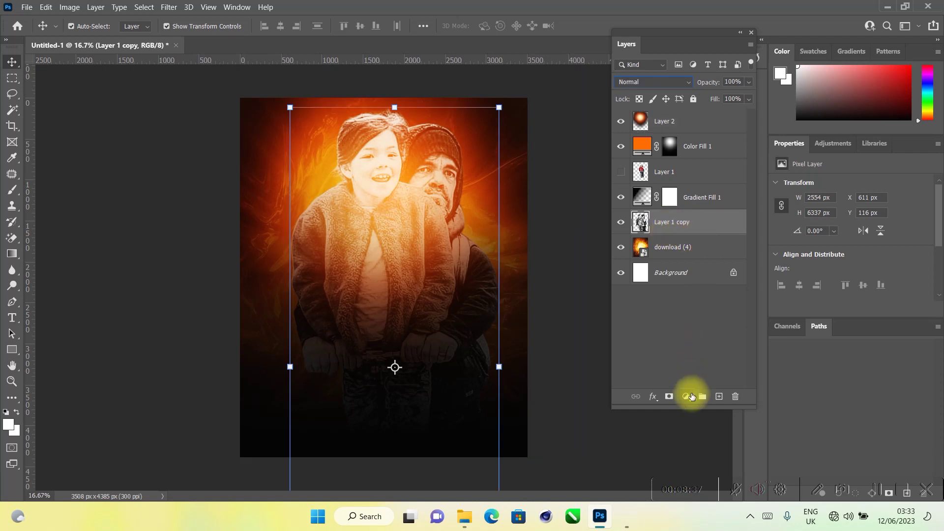
pyautogui.click(686, 396)
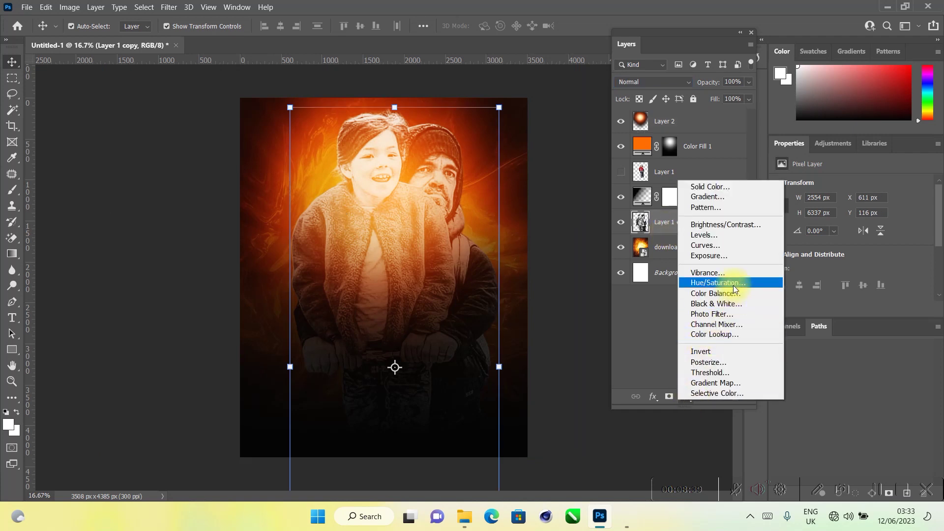
pyautogui.press('Escape')
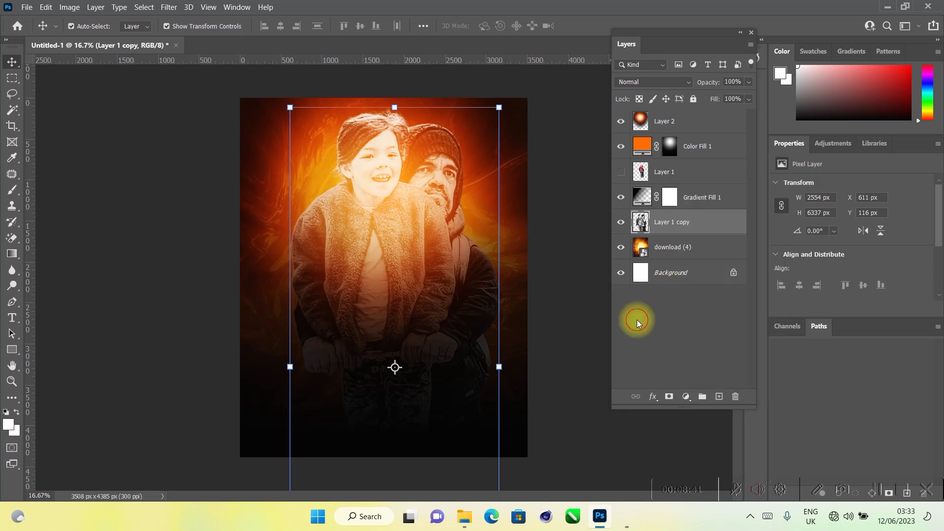
pyautogui.click(690, 403)
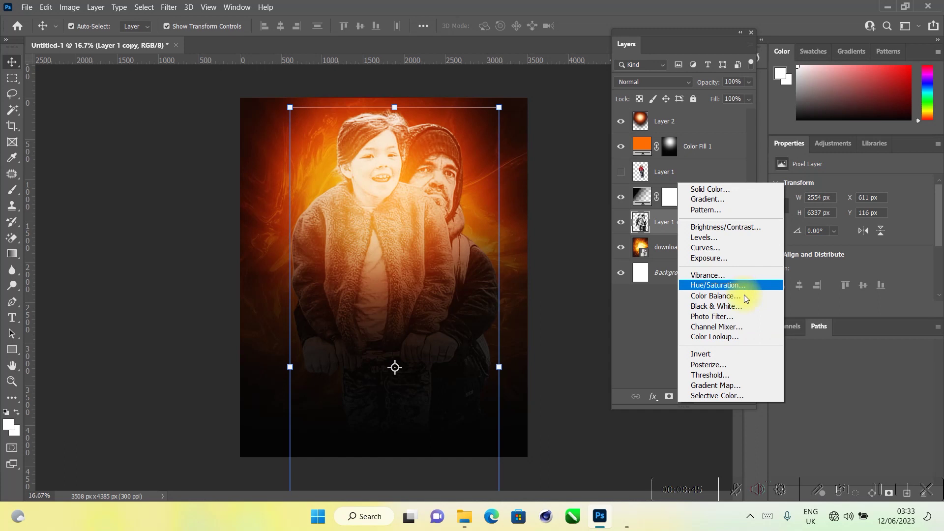
pyautogui.click(733, 228)
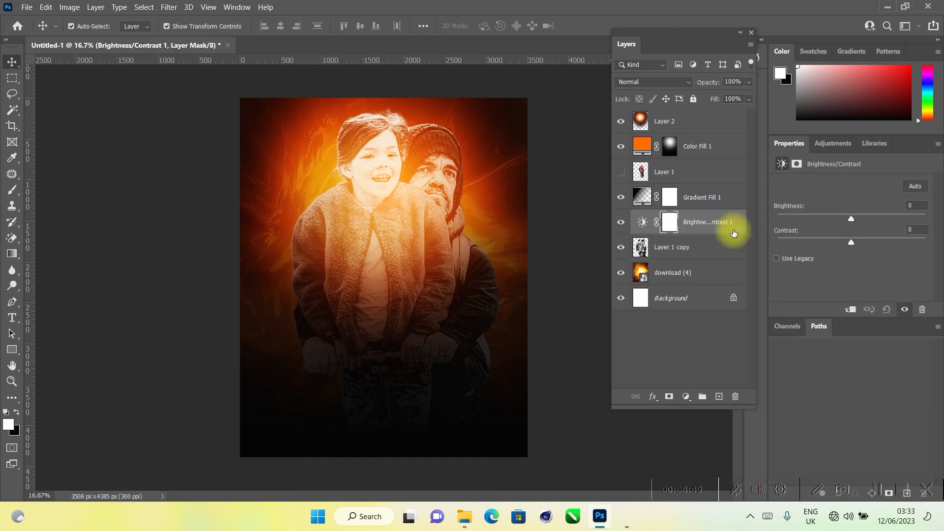
pyautogui.moveTo(836, 216); pyautogui.dragTo(833, 216)
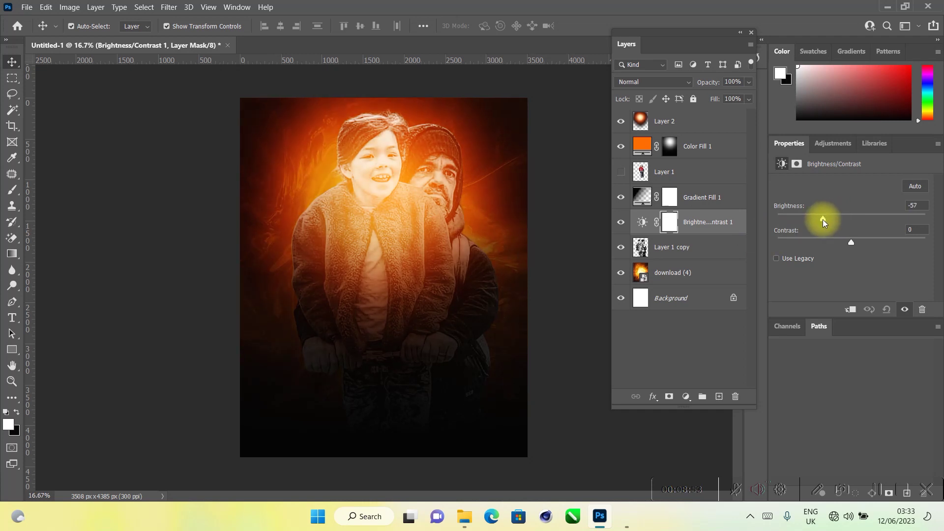
pyautogui.moveTo(823, 219); pyautogui.dragTo(827, 219)
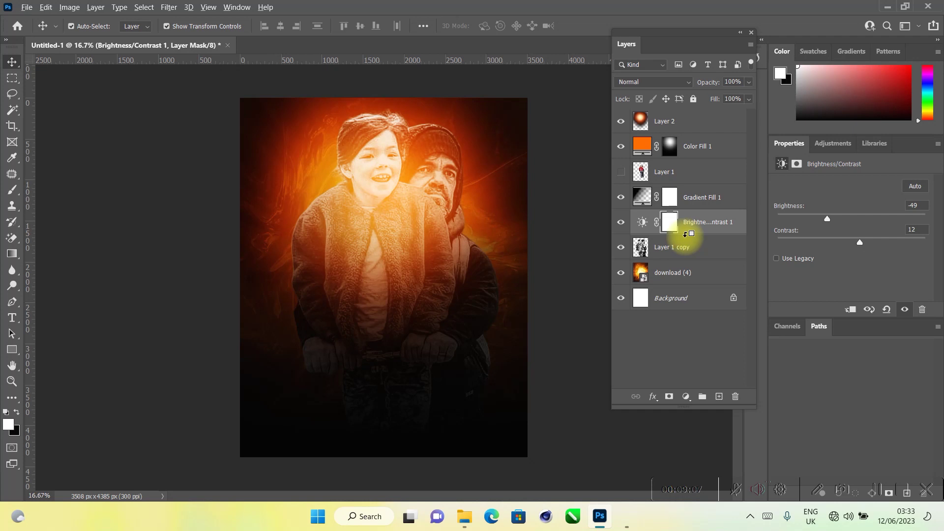
# Step: Clip the Brightness/Contrast adjustment to Layer 1 copy and lower its brightness to about -74
pyautogui.keyDown('alt'); pyautogui.click(685, 234); pyautogui.keyUp('alt')
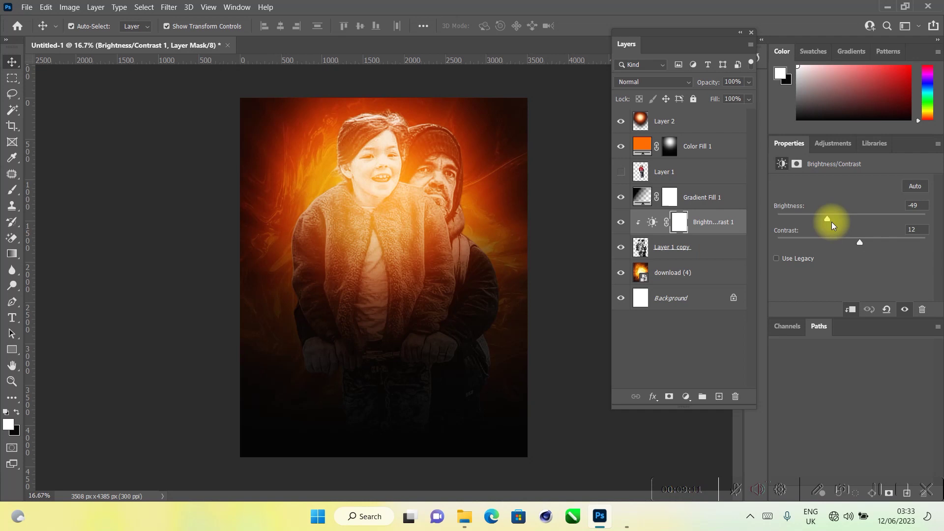
pyautogui.moveTo(830, 222); pyautogui.dragTo(818, 221)
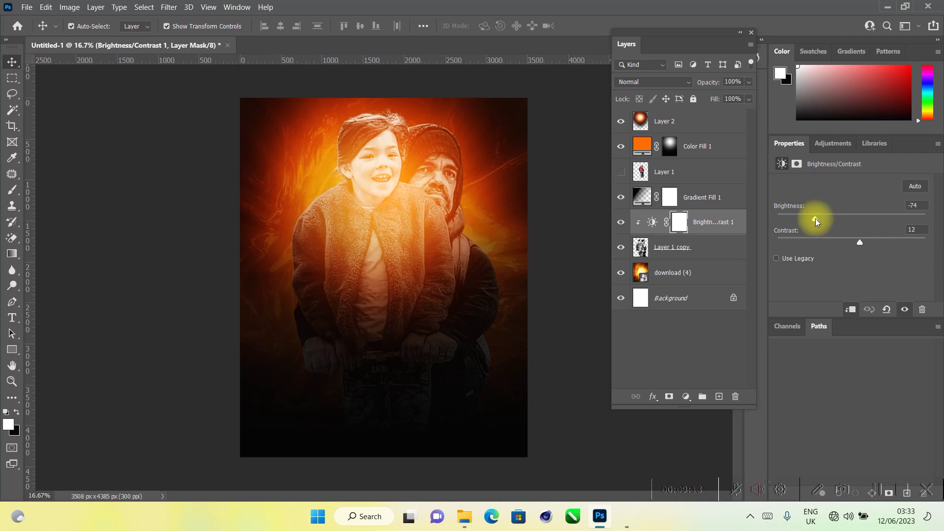
pyautogui.click(564, 254)
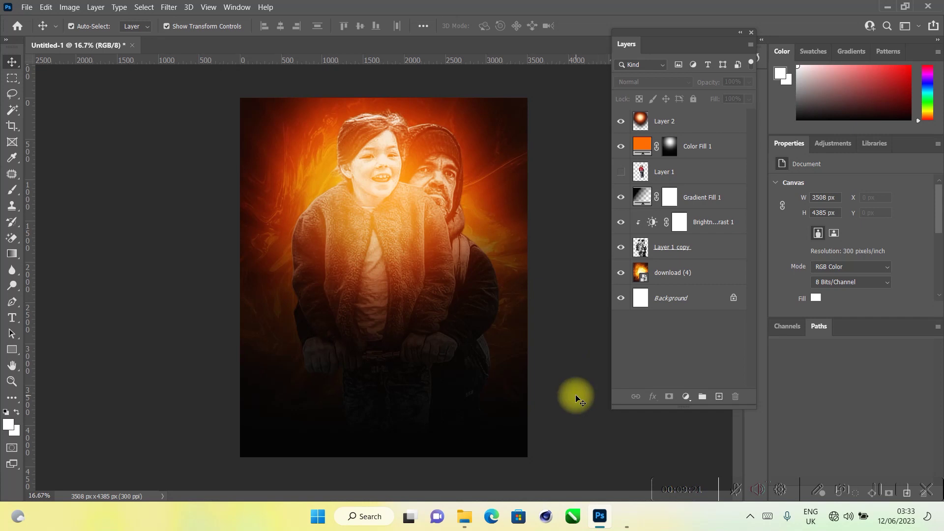
# Step: Place the orange stage lights photo from the ff folder, scaled to about 136% to span the canvas width in the flyer's upper half
pyautogui.moveTo(477, 518)
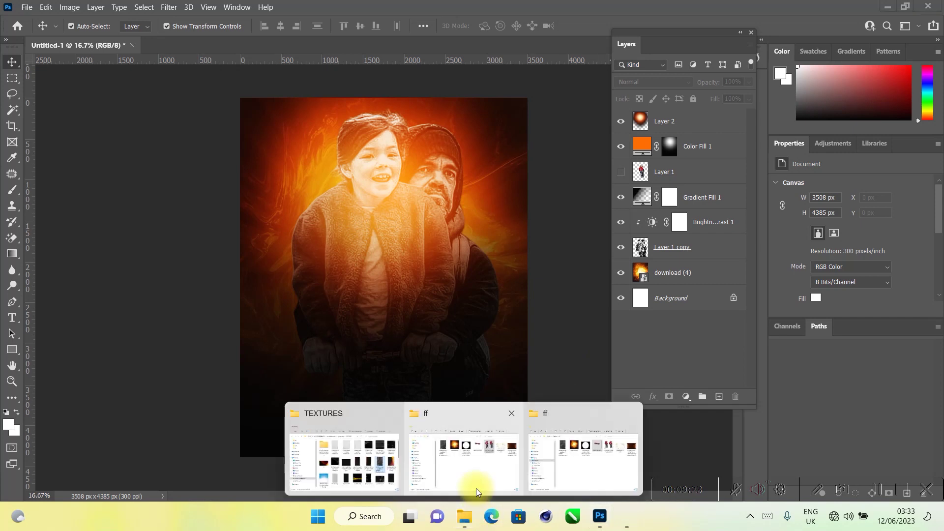
pyautogui.click(580, 452)
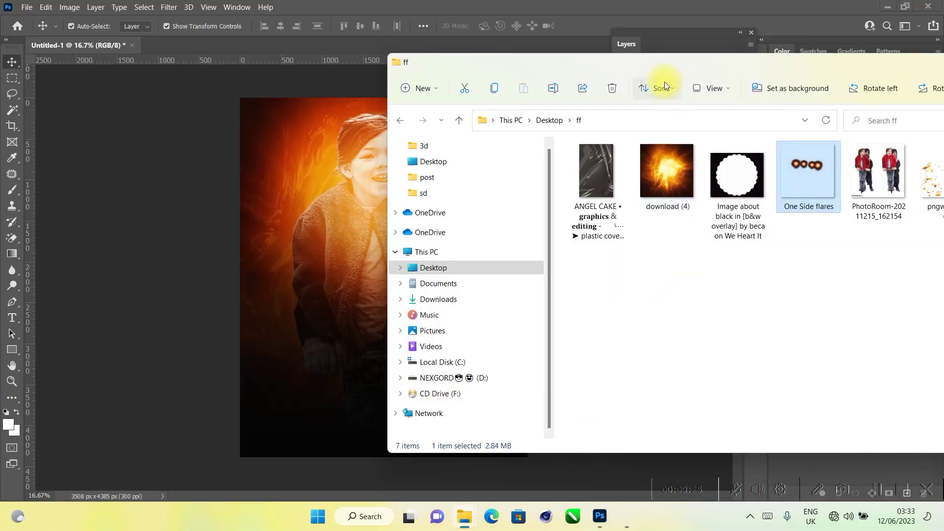
pyautogui.moveTo(775, 58); pyautogui.dragTo(279, 259)
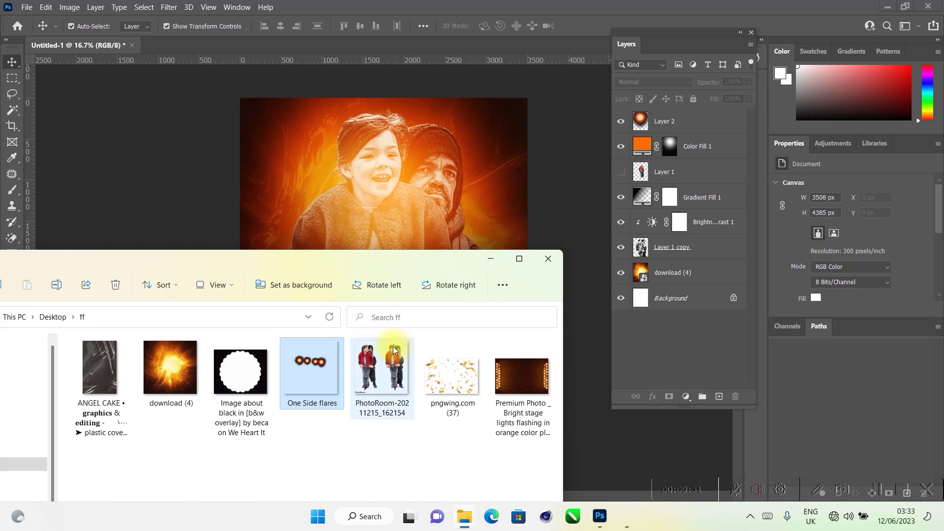
pyautogui.click(535, 381)
pyautogui.moveTo(535, 381); pyautogui.dragTo(385, 172)
pyautogui.press('space')
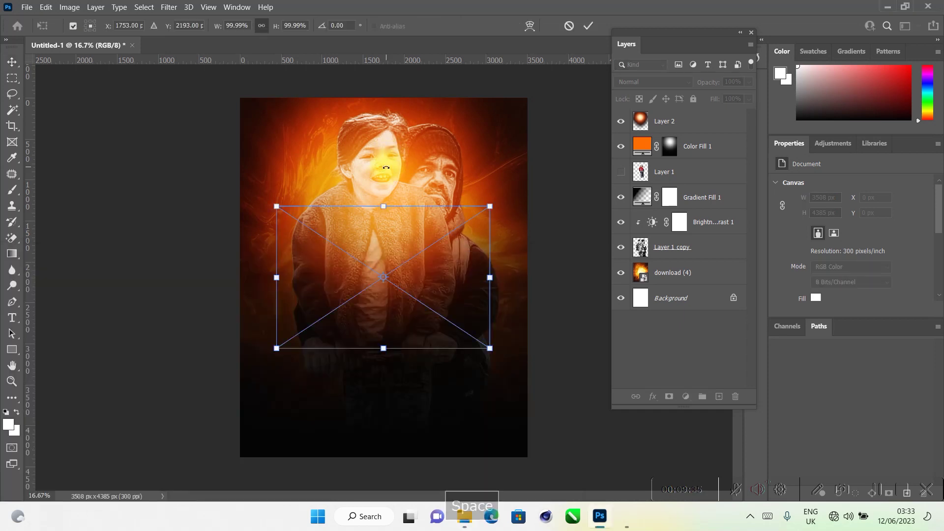
pyautogui.moveTo(384, 207); pyautogui.dragTo(382, 171)
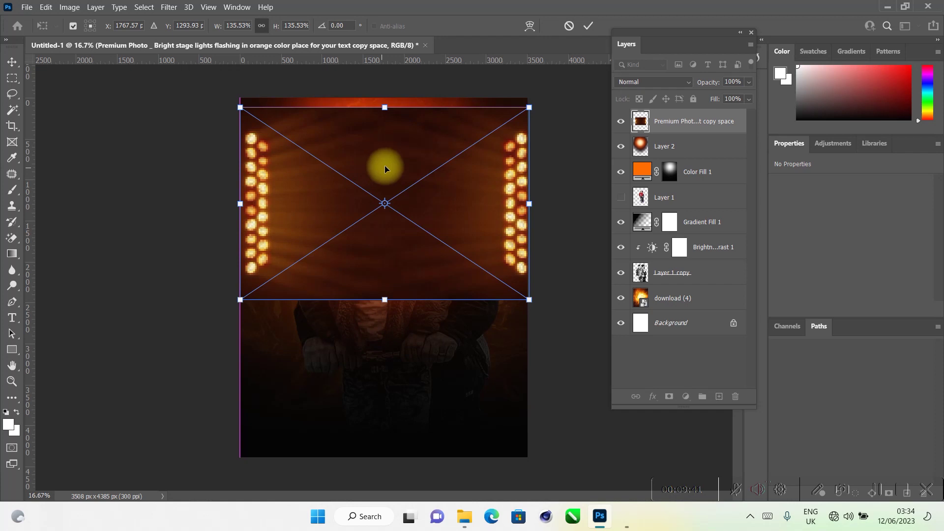
pyautogui.click(586, 25)
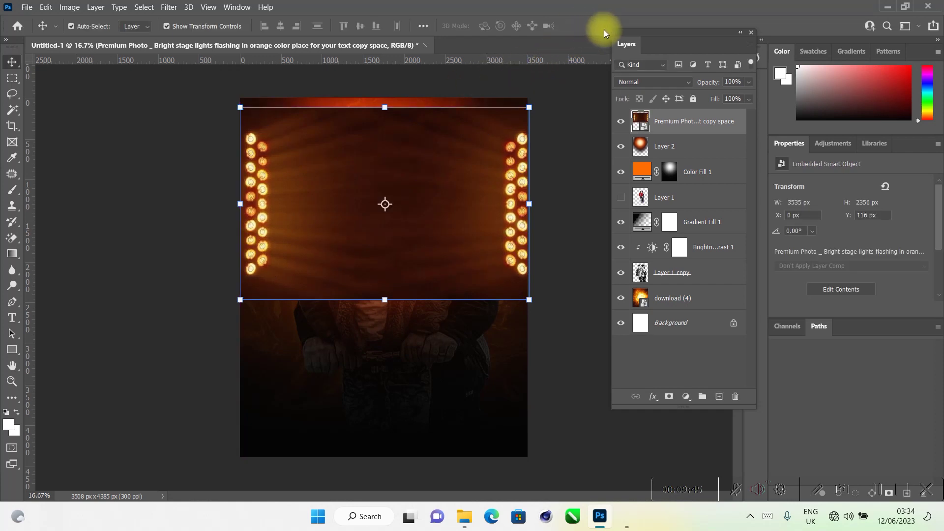
# Step: Set the stage lights layer's blend mode to Screen
pyautogui.click(643, 77)
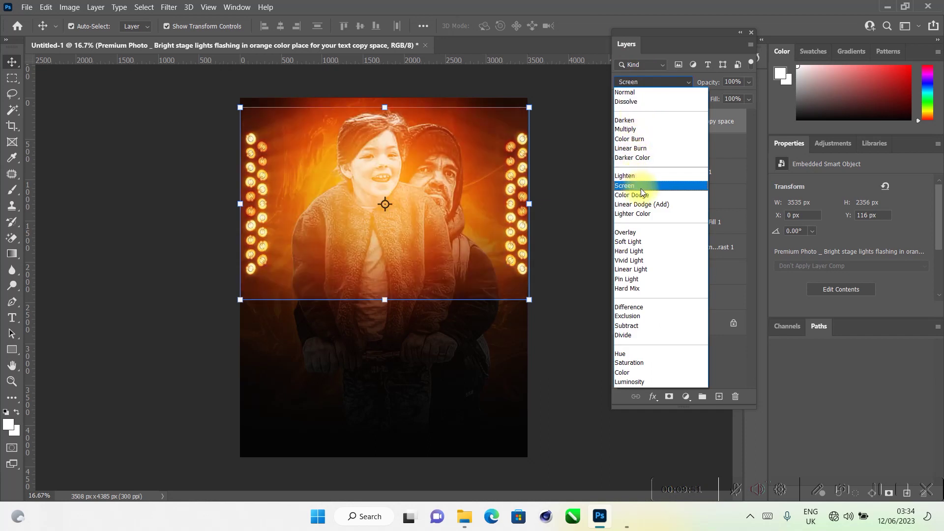
pyautogui.click(642, 188)
pyautogui.click(575, 162)
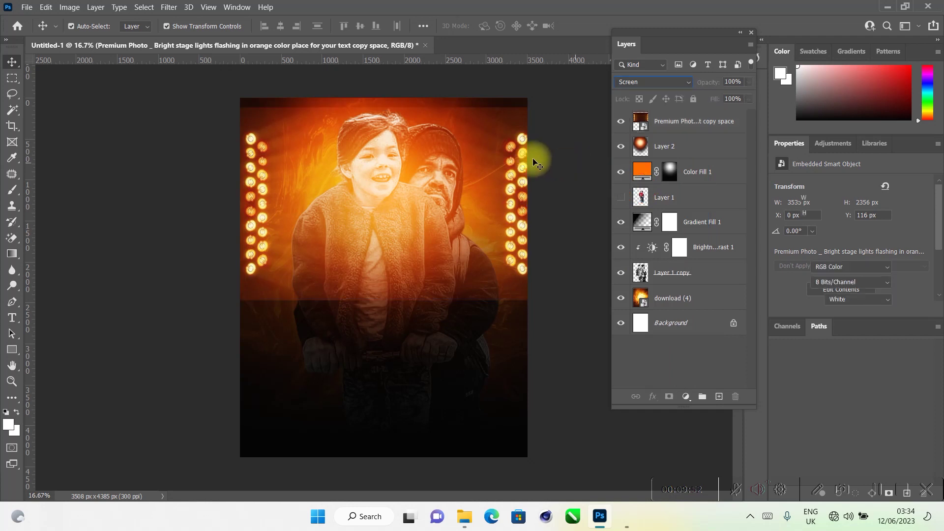
# Step: Set the stage lights layer's blend mode to Lighten and move it up flush with the canvas's top edge
pyautogui.click(506, 157)
pyautogui.click(659, 82)
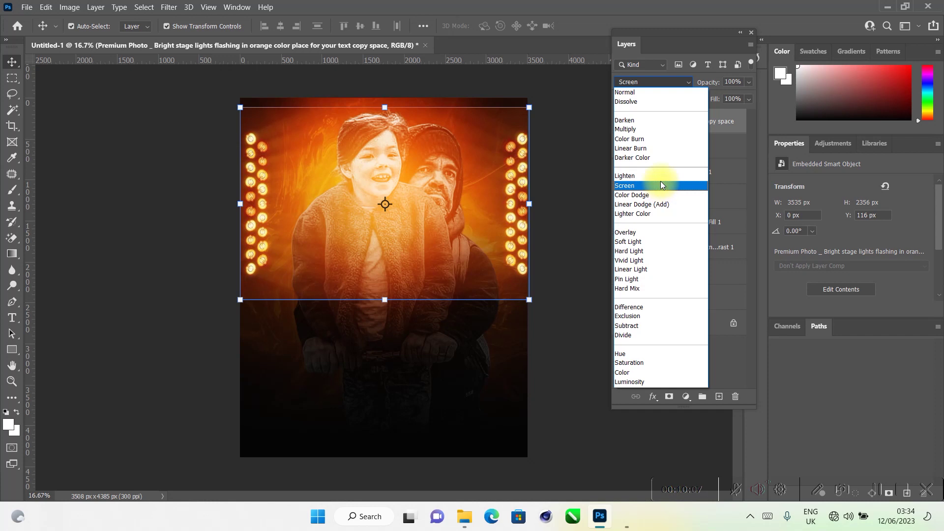
pyautogui.click(662, 177)
pyautogui.click(565, 165)
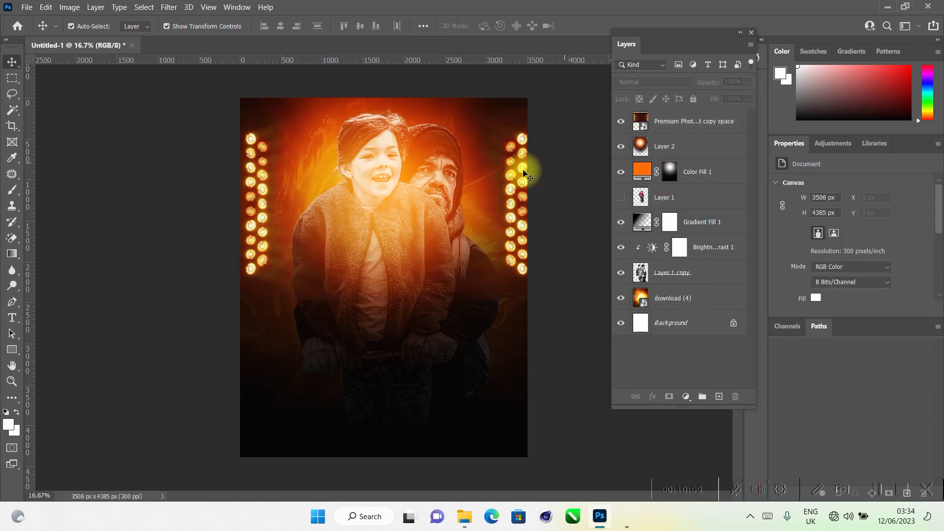
pyautogui.moveTo(508, 184)
pyautogui.mouseDown()
pyautogui.moveTo(510, 168)
pyautogui.moveTo(507, 179)
pyautogui.mouseUp()
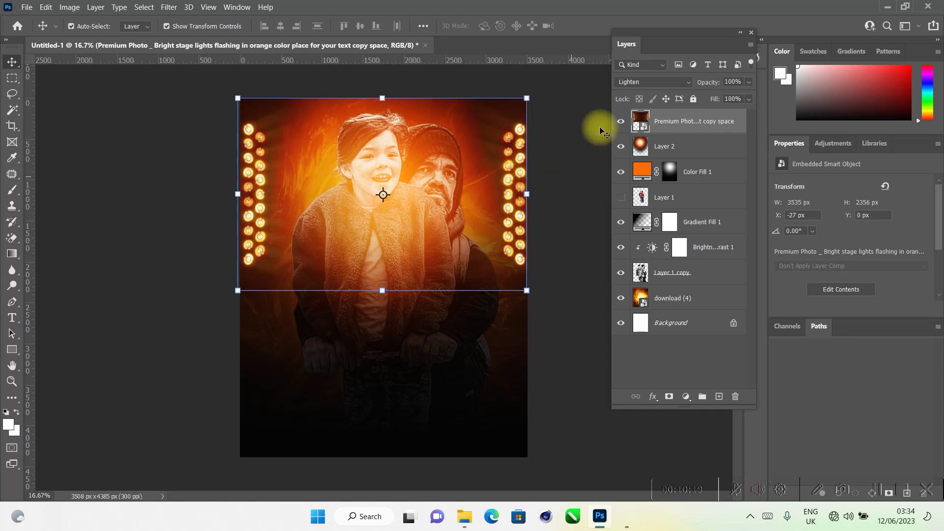
pyautogui.click(584, 130)
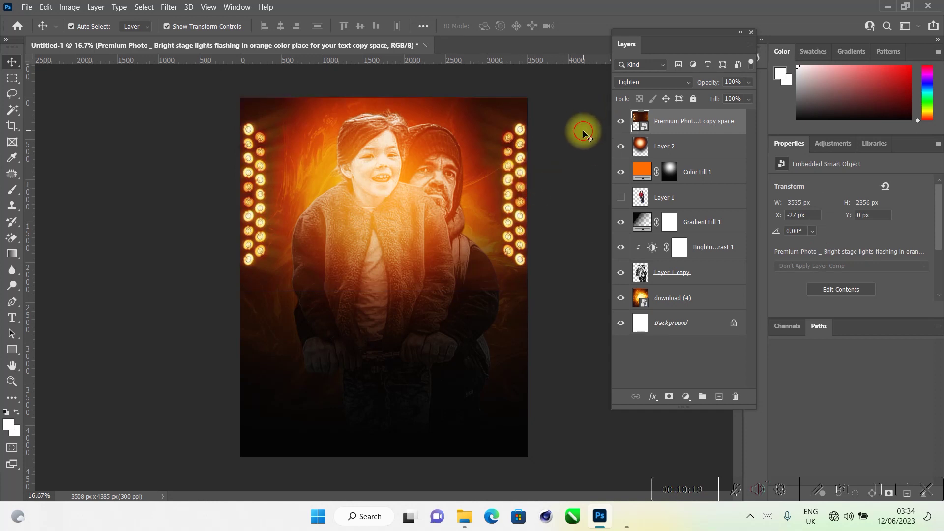
# Step: Group all layers from the stage lights photo down to download (4) and name the group background
pyautogui.click(706, 126)
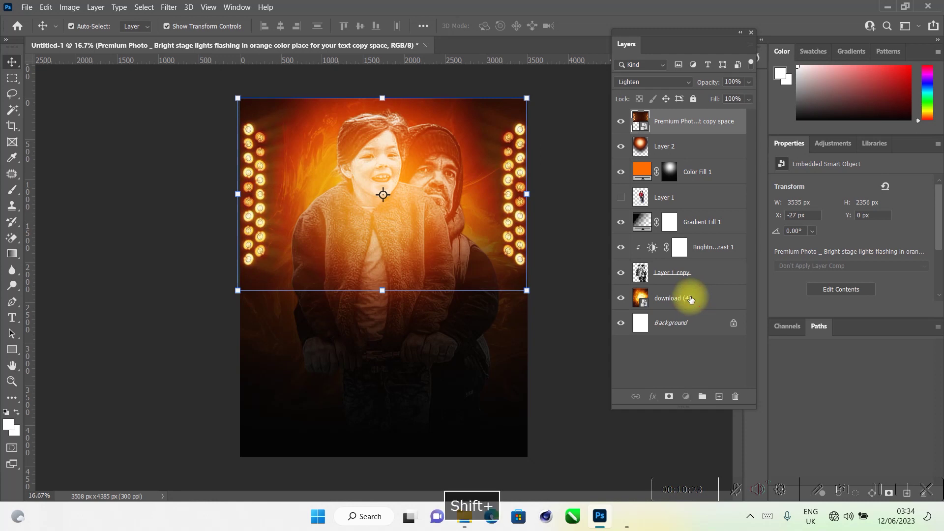
pyautogui.keyDown('shift'); pyautogui.click(690, 299); pyautogui.keyUp('shift')
pyautogui.click(691, 130)
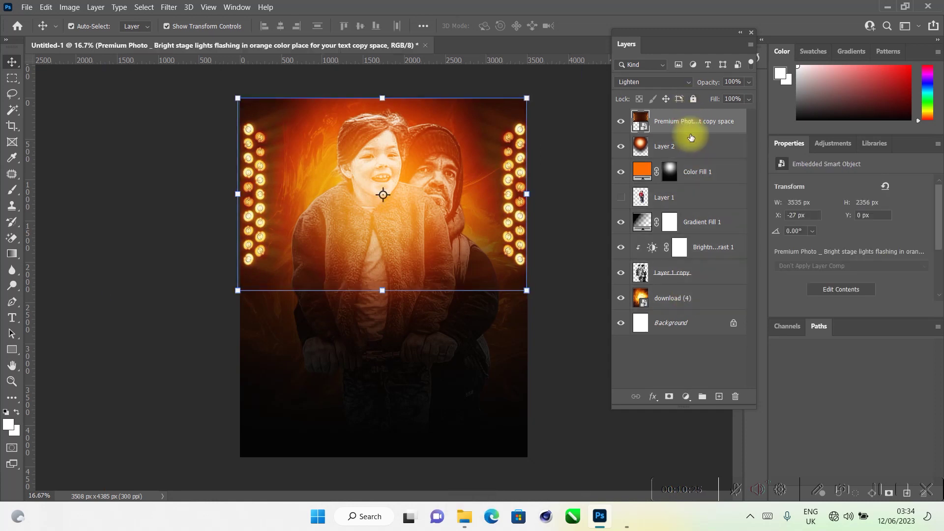
pyautogui.keyDown('shift'); pyautogui.click(693, 300); pyautogui.keyUp('shift')
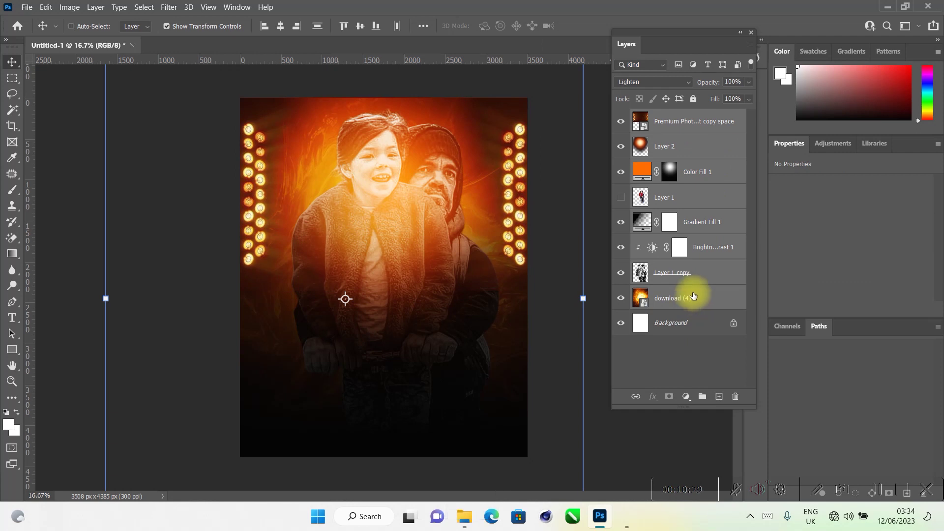
pyautogui.hotkey('ctrl', 'g')
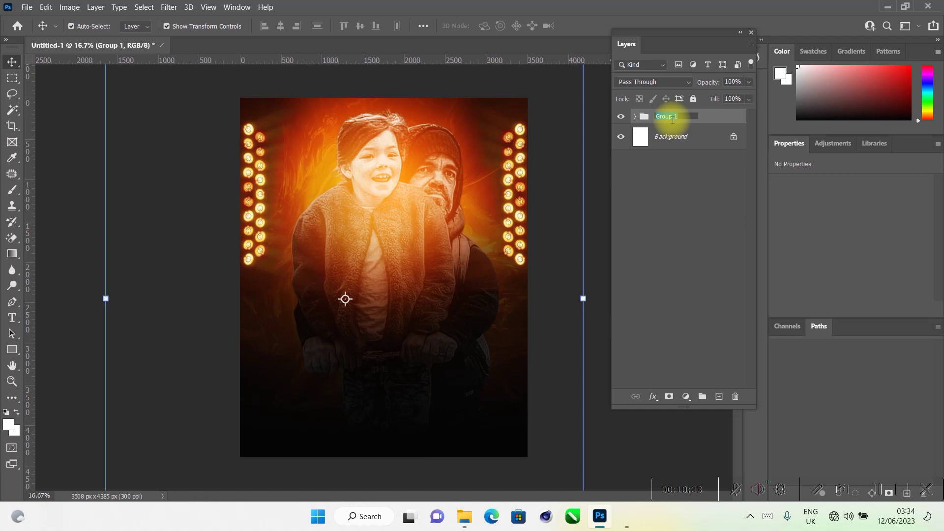
pyautogui.write('B')
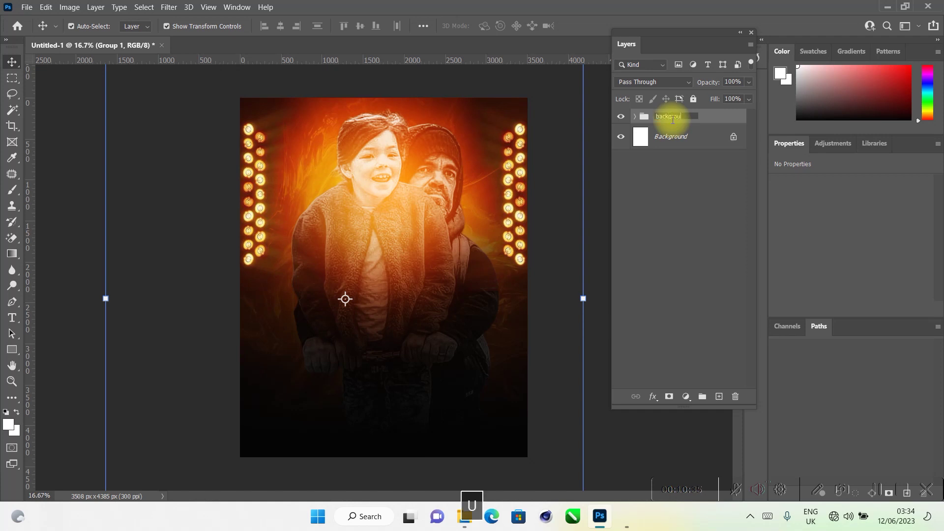
pyautogui.press('Return')
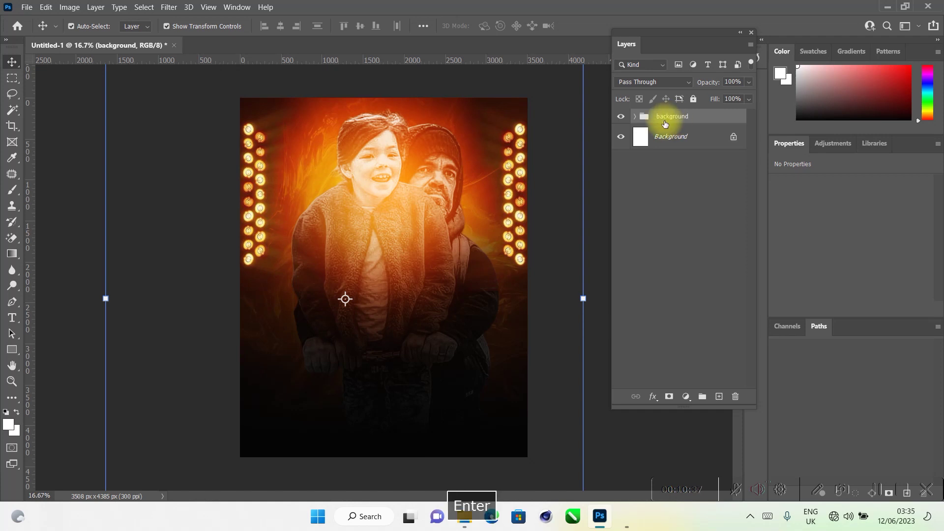
pyautogui.click(607, 222)
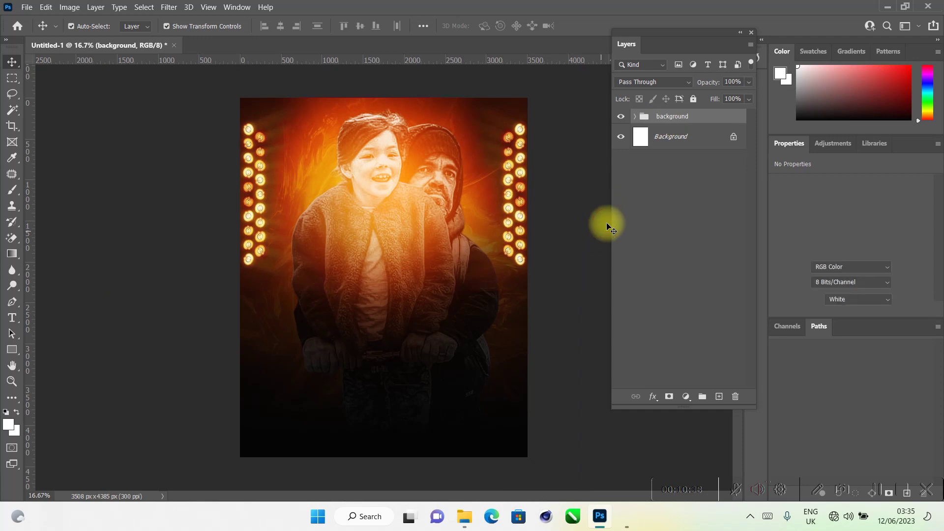
pyautogui.click(635, 116)
pyautogui.click(635, 116)
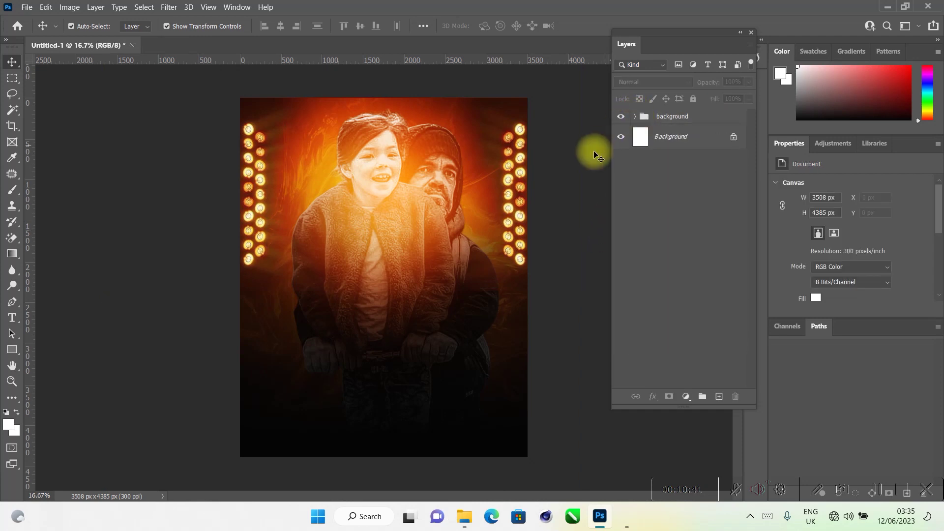
# Step: Place the PhotoRoom father-and-child cutout image from the ff folder on the canvas at about 78% scale
pyautogui.moveTo(475, 525)
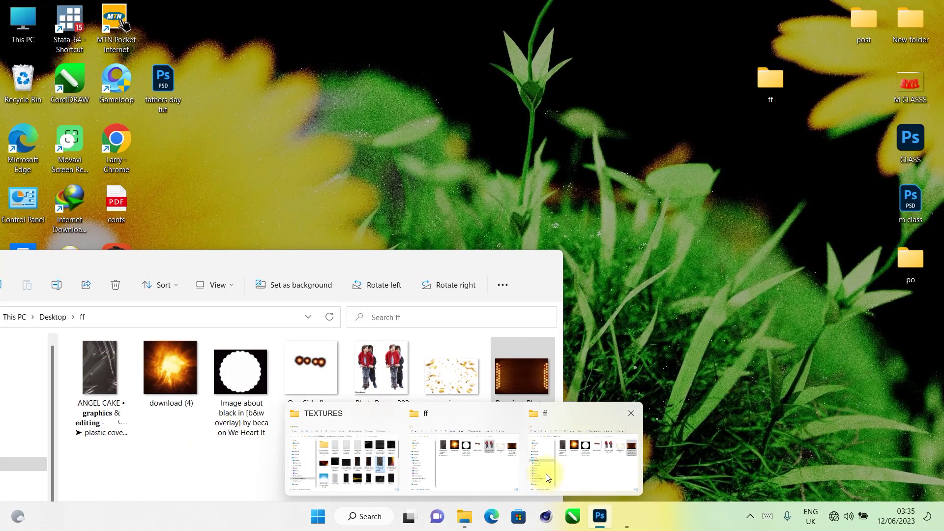
pyautogui.click(546, 474)
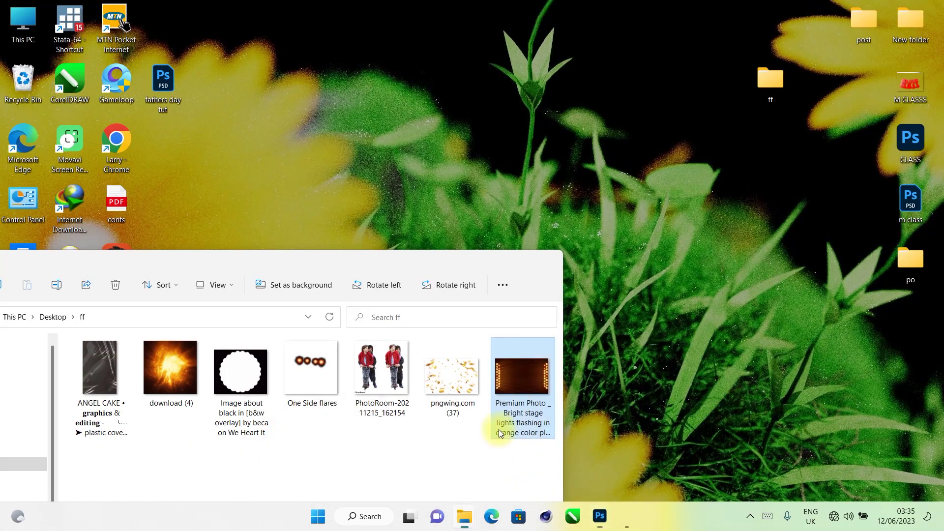
pyautogui.click(372, 342)
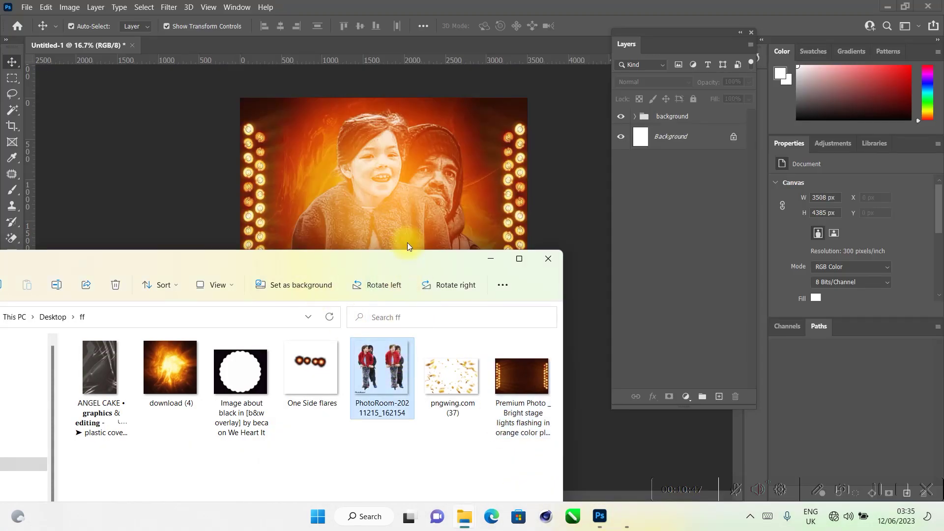
pyautogui.moveTo(410, 207); pyautogui.dragTo(403, 185)
pyautogui.press('Return')
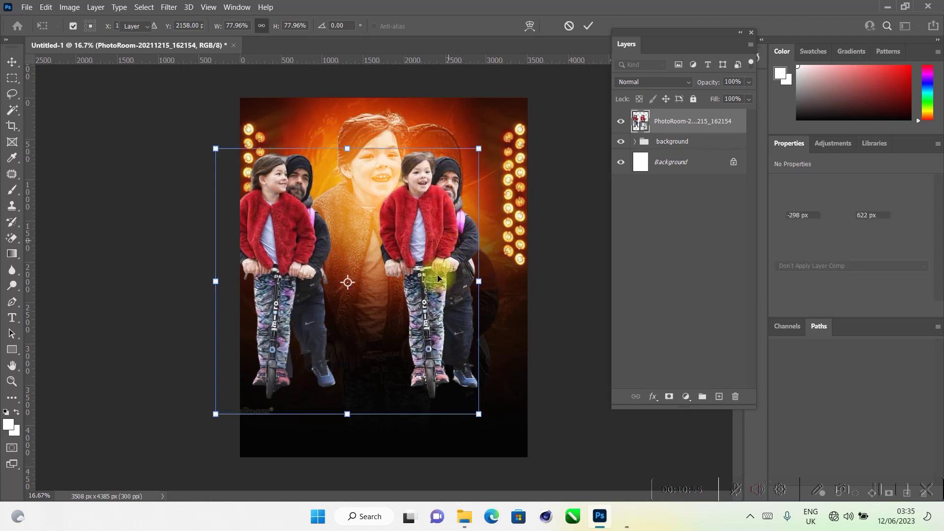
# Step: Copy the right-hand father-and-child pair from the placed PhotoRoom photo to a new layer and delete the placed photo layer
pyautogui.click(7, 81)
pyautogui.moveTo(356, 128); pyautogui.dragTo(531, 400)
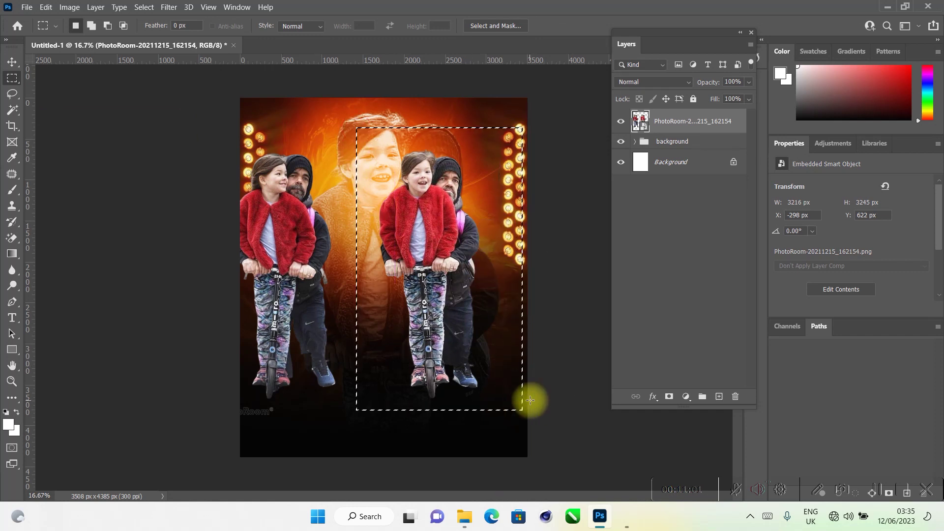
pyautogui.hotkey('ctrl', 'j')
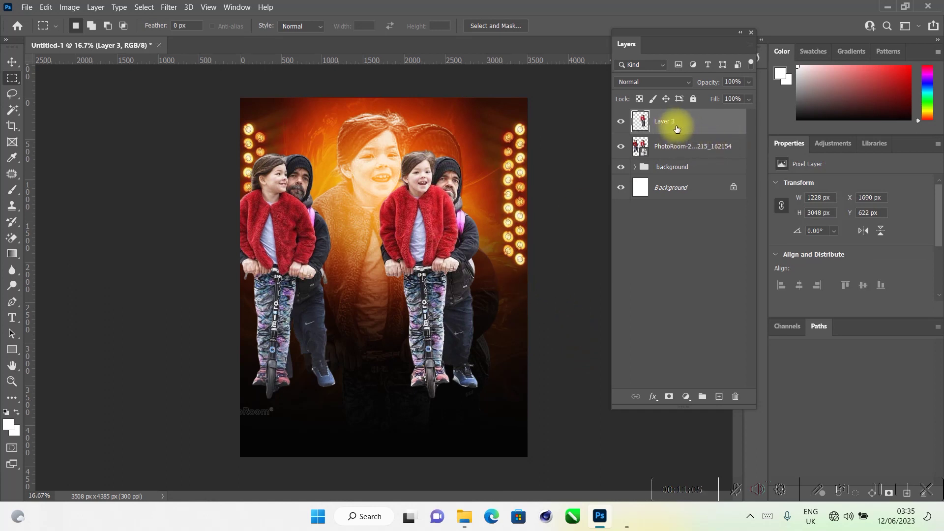
pyautogui.click(679, 147)
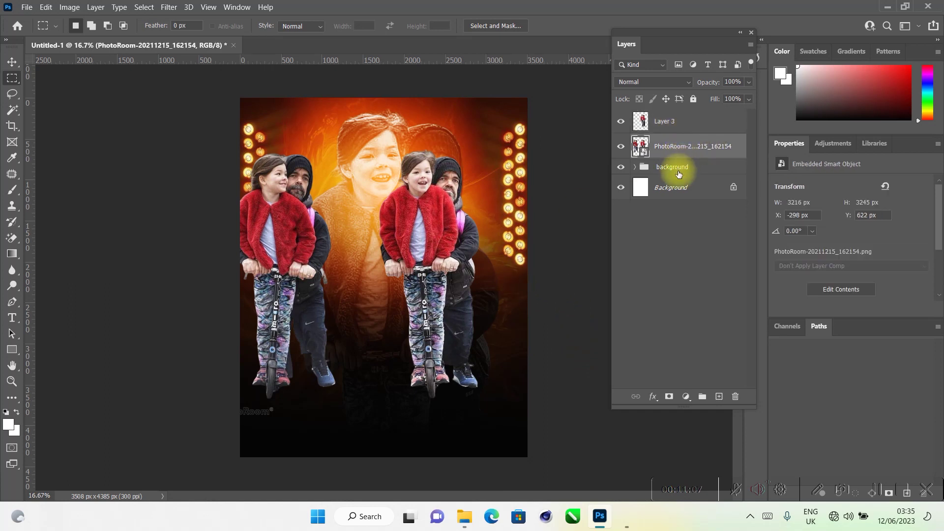
pyautogui.press('Delete')
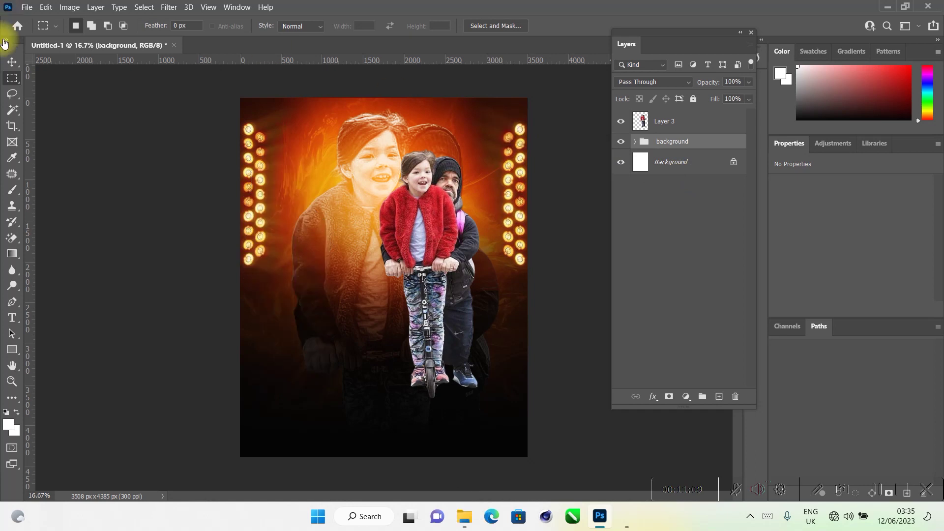
# Step: Move the copied color father-and-child cutout to the horizontal middle of the canvas, in front of the large faded figures
pyautogui.click(12, 61)
pyautogui.click(467, 257)
pyautogui.moveTo(466, 258); pyautogui.dragTo(406, 245)
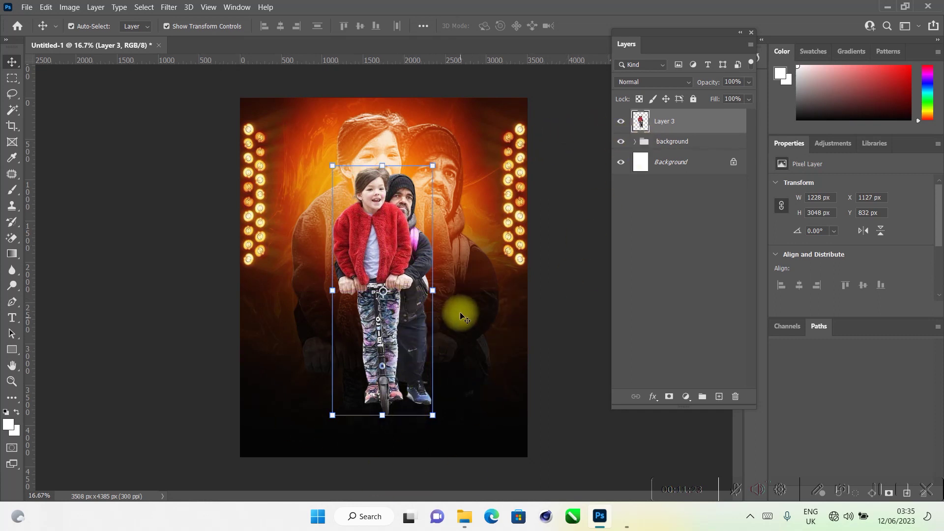
# Step: Add a layer mask to Layer 1 copy in the background group and fade its lower part with a soft 2500 px black brush
pyautogui.click(635, 142)
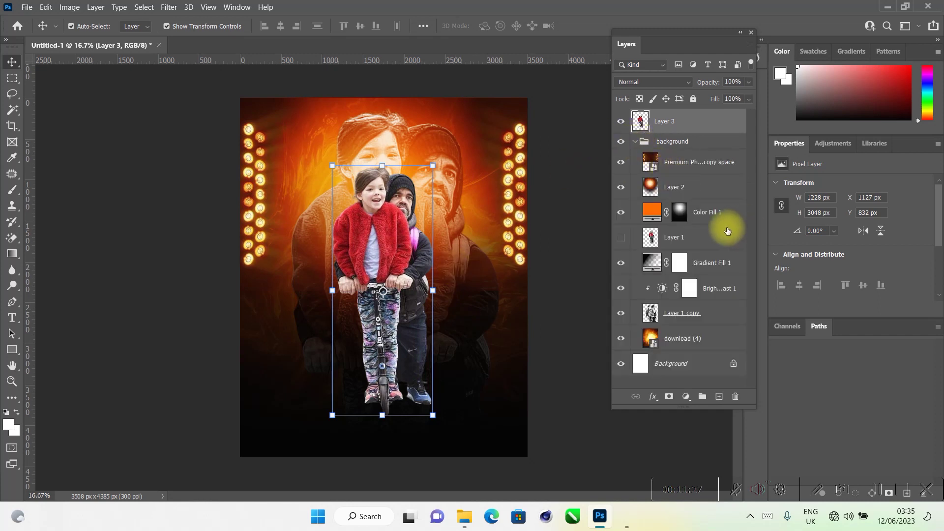
pyautogui.click(695, 312)
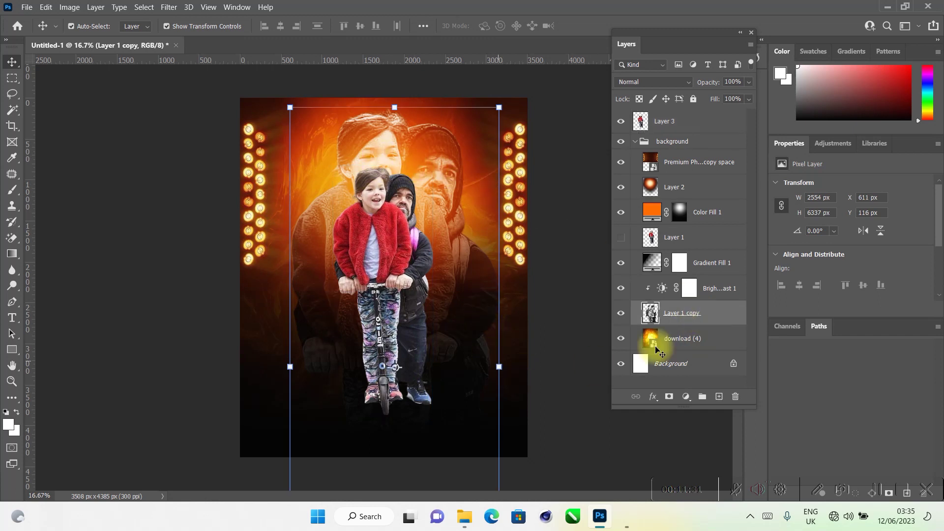
pyautogui.click(670, 397)
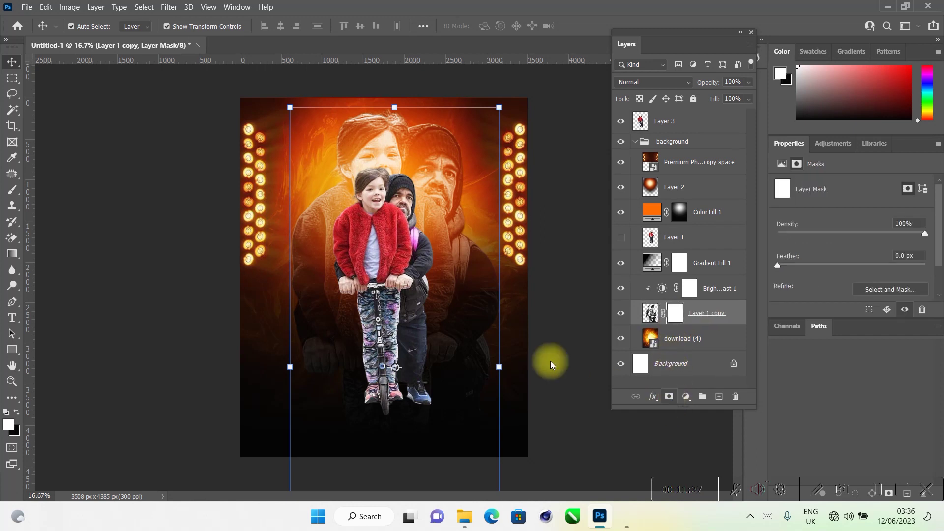
pyautogui.click(11, 191)
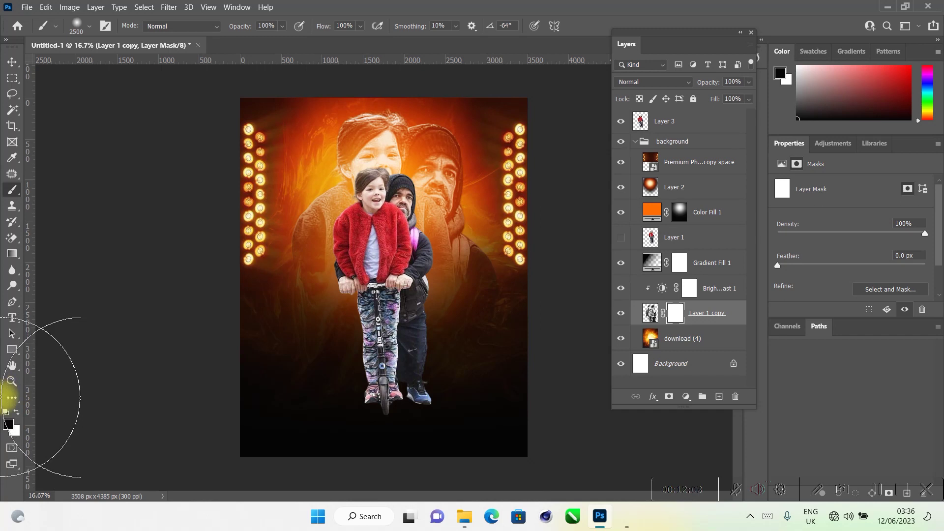
pyautogui.click(12, 61)
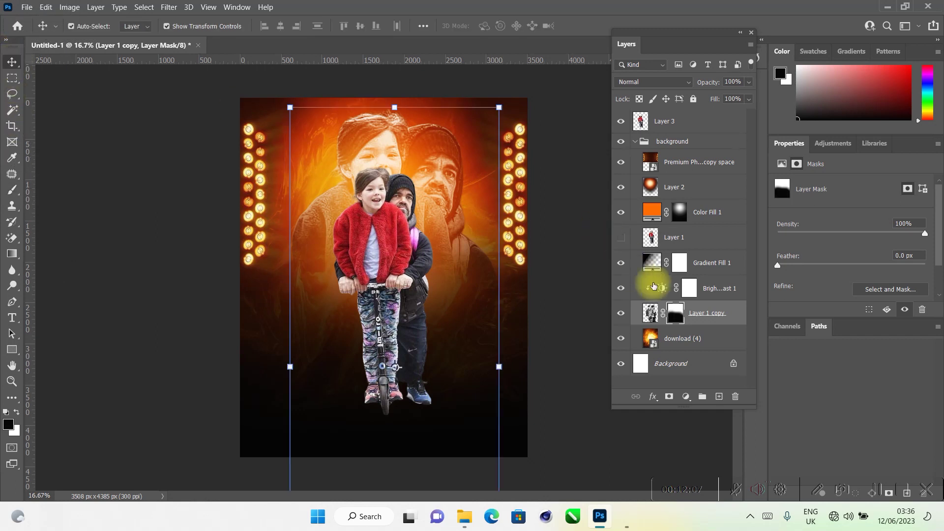
# Step: Apply a Gaussian Blur with a 10 px radius to the download (4) fire layer
pyautogui.click(684, 343)
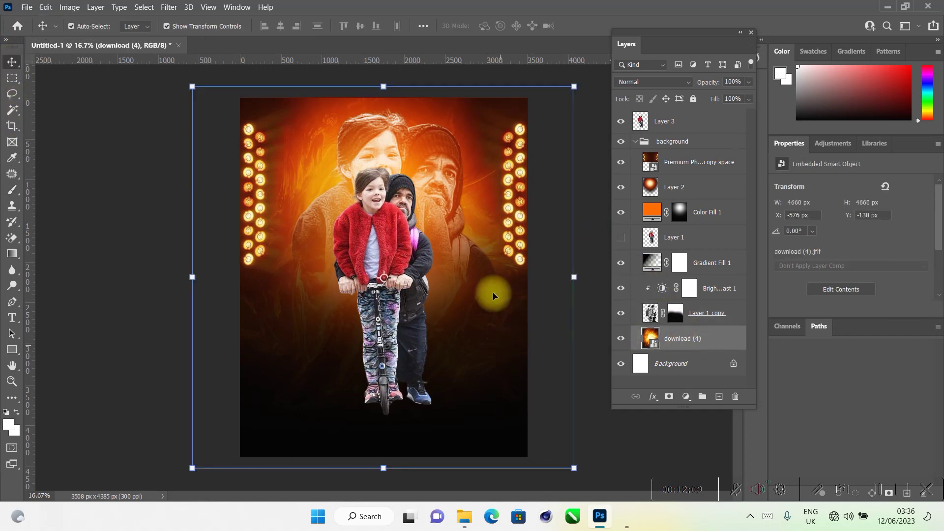
pyautogui.click(168, 7)
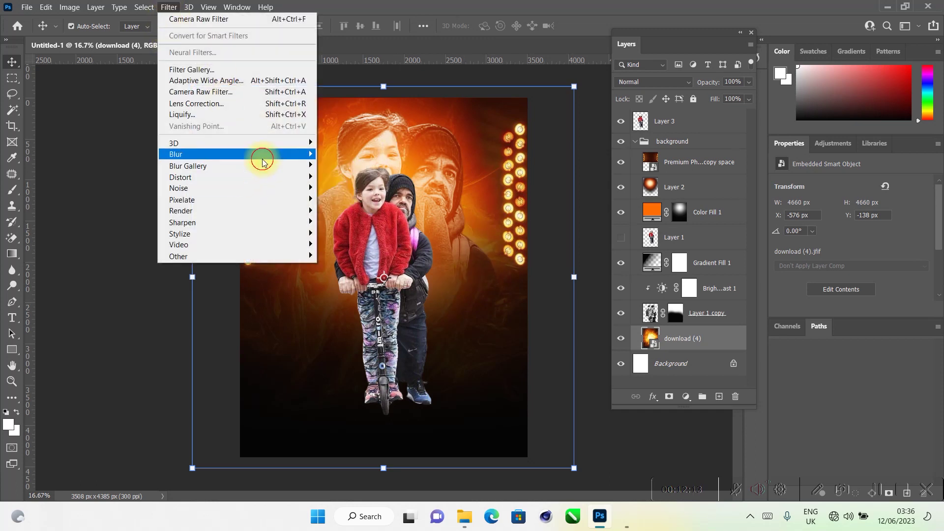
pyautogui.moveTo(262, 154)
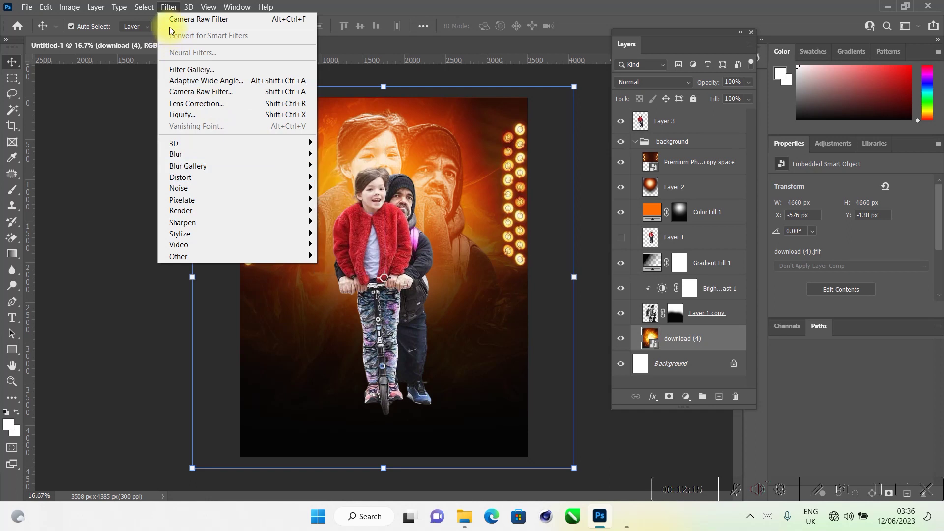
pyautogui.click(168, 7)
pyautogui.click(167, 7)
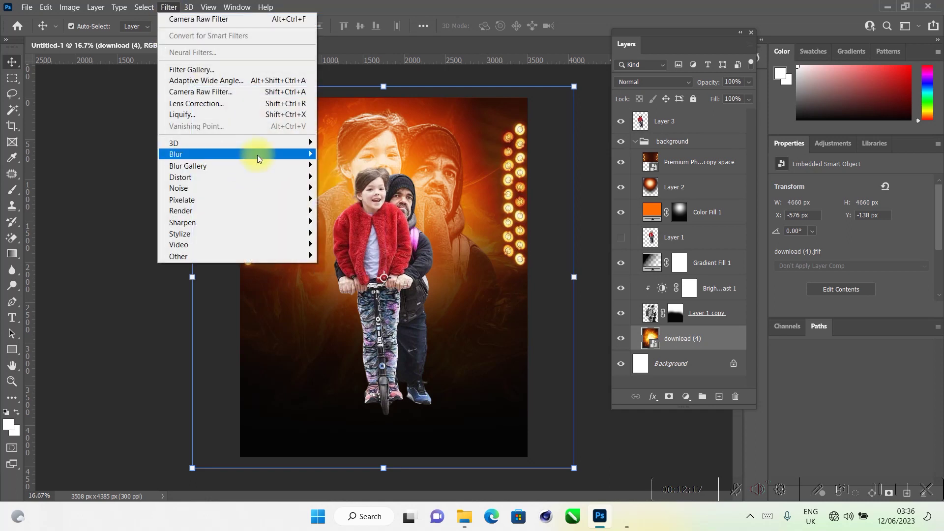
pyautogui.moveTo(297, 155)
pyautogui.click(349, 199)
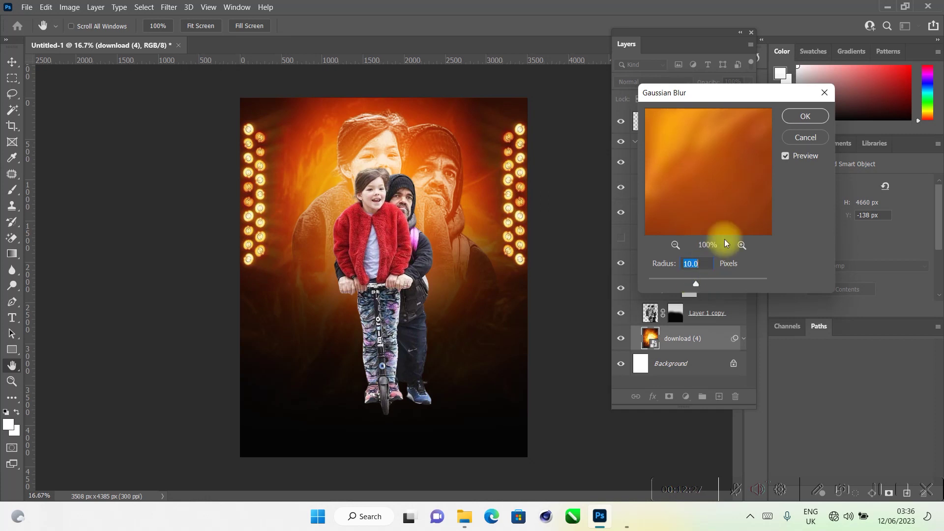
pyautogui.click(805, 114)
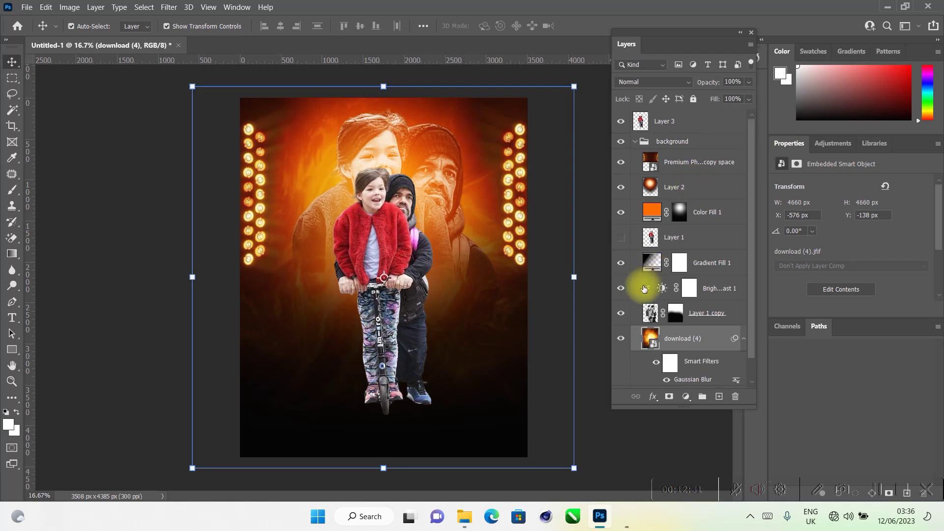
# Step: Reposition the Gradient Fill 1 layer's black gradient higher on the canvas
pyautogui.click(650, 259)
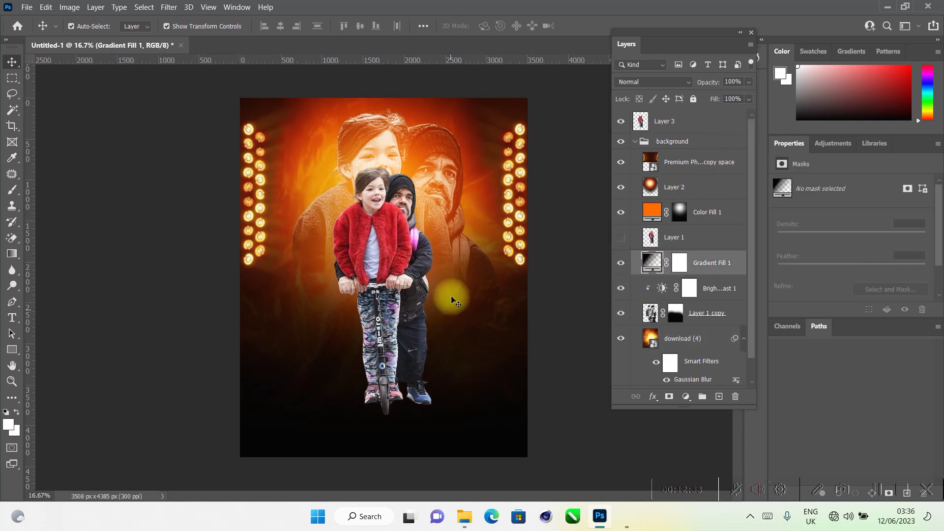
pyautogui.doubleClick(655, 261)
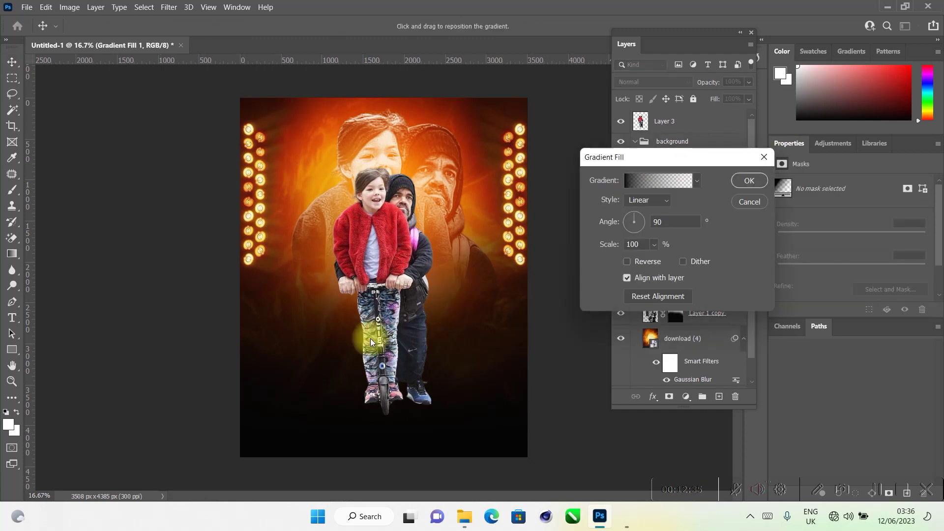
pyautogui.moveTo(348, 365); pyautogui.dragTo(346, 320)
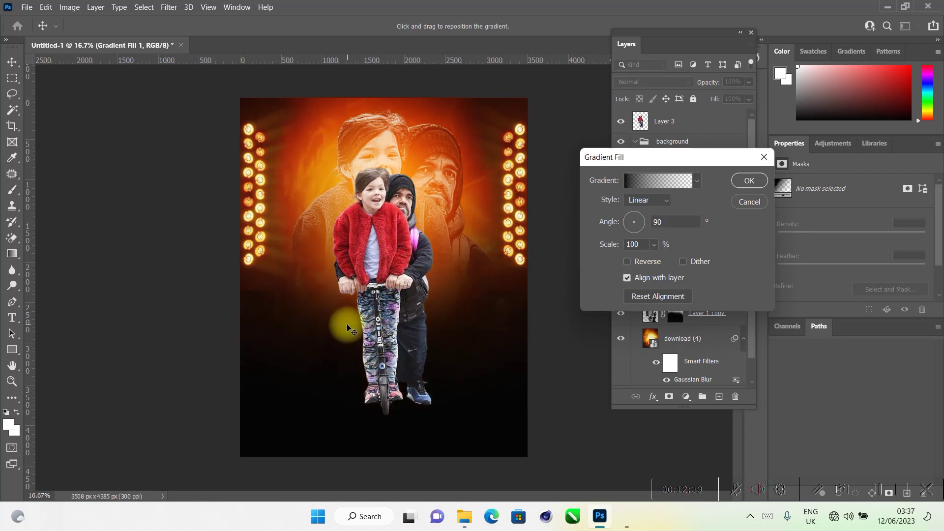
pyautogui.click(750, 203)
pyautogui.click(750, 180)
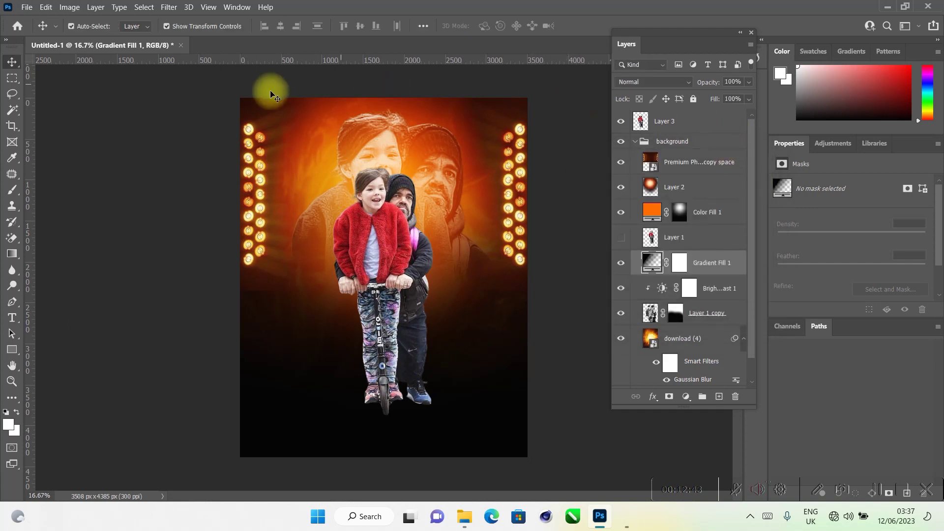
pyautogui.click(171, 119)
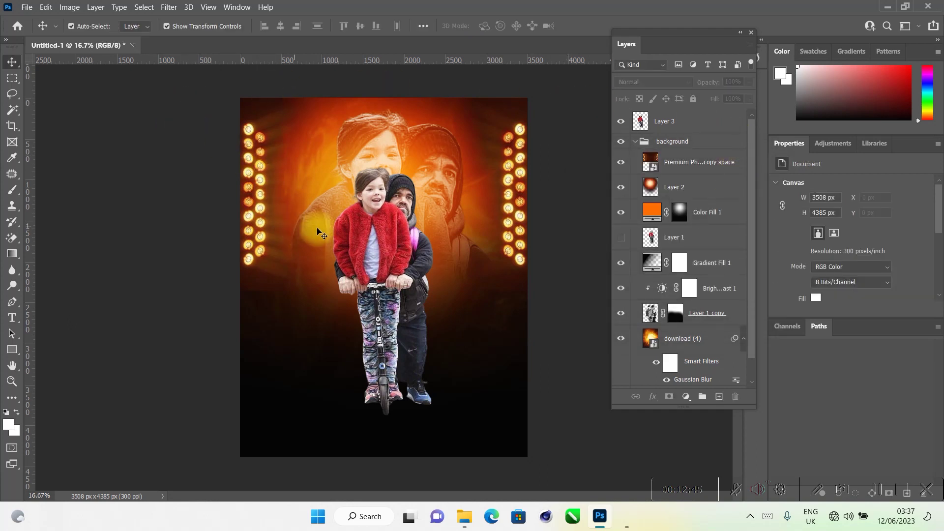
# Step: Apply Camera Raw auto tone to the color cutout with Whites +40 and Highlights -81, and shift the cutout 72 px left
pyautogui.click(386, 206)
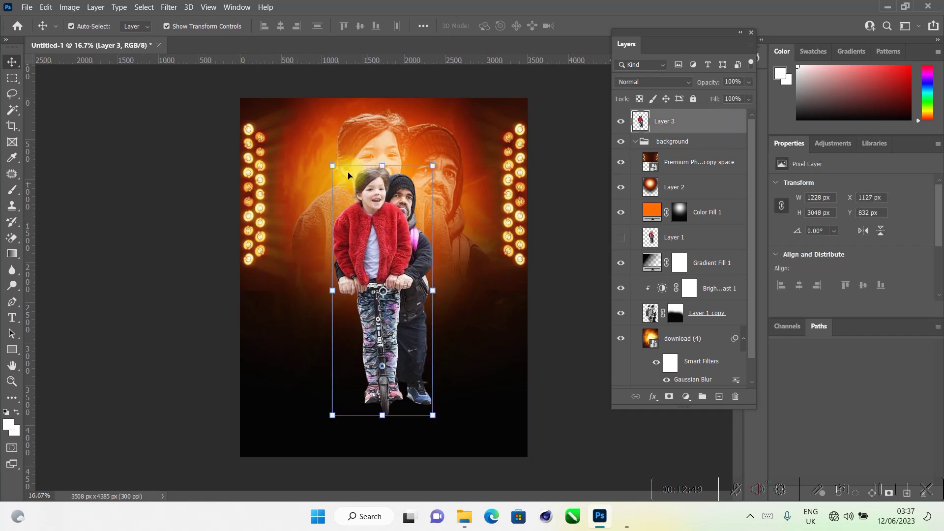
pyautogui.click(163, 8)
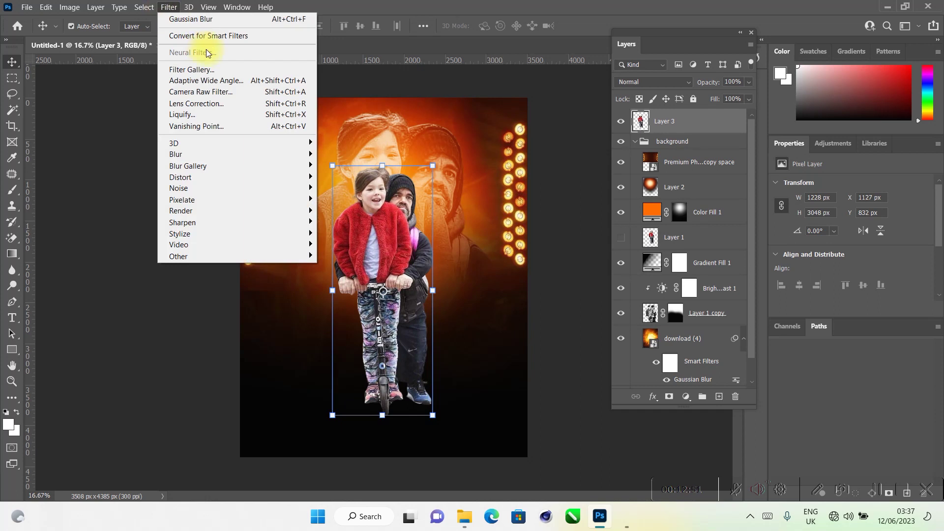
pyautogui.click(231, 94)
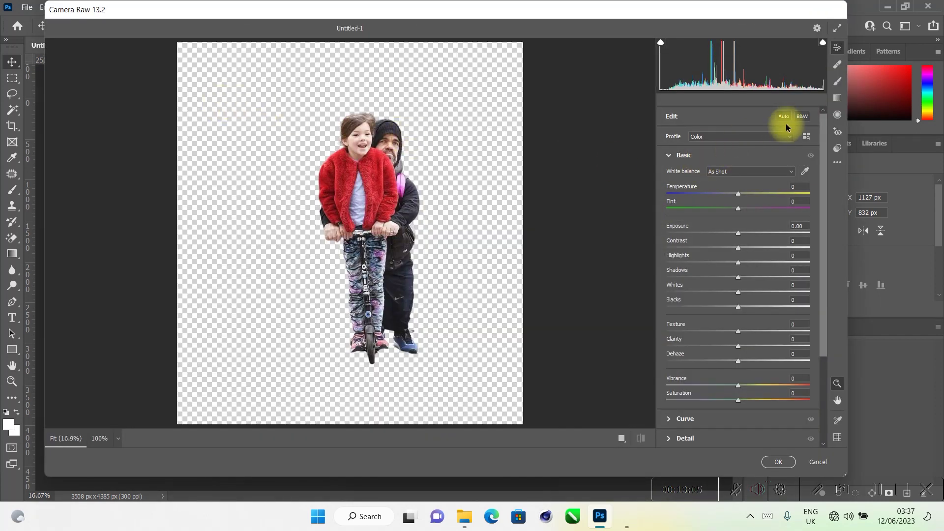
pyautogui.click(785, 116)
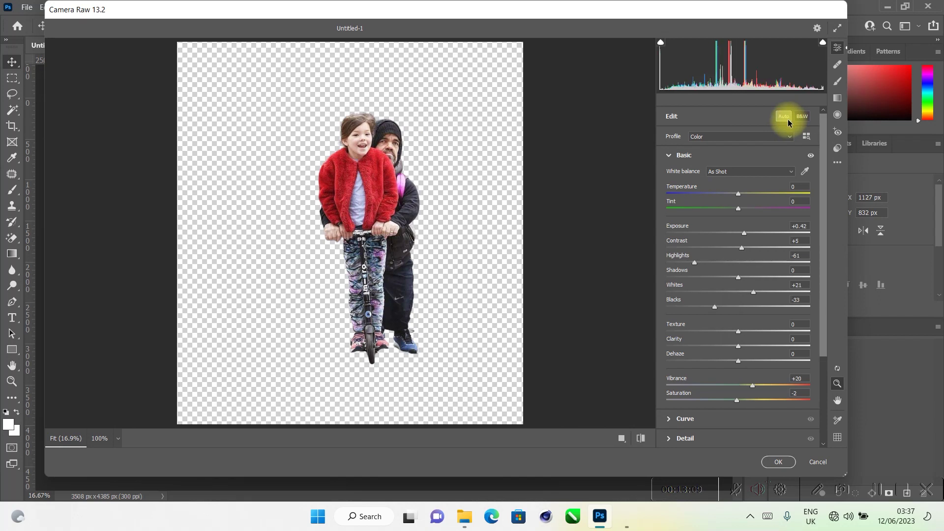
pyautogui.moveTo(680, 284); pyautogui.dragTo(677, 258)
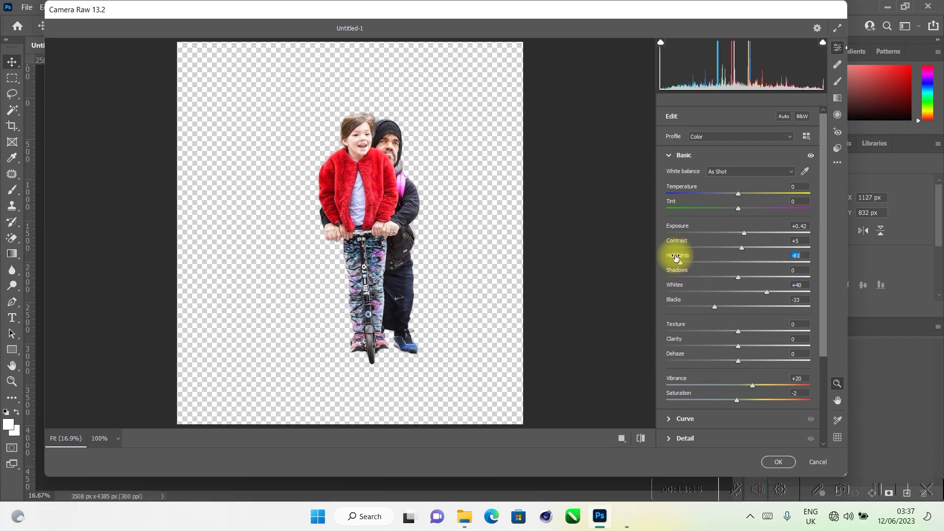
pyautogui.click(776, 453)
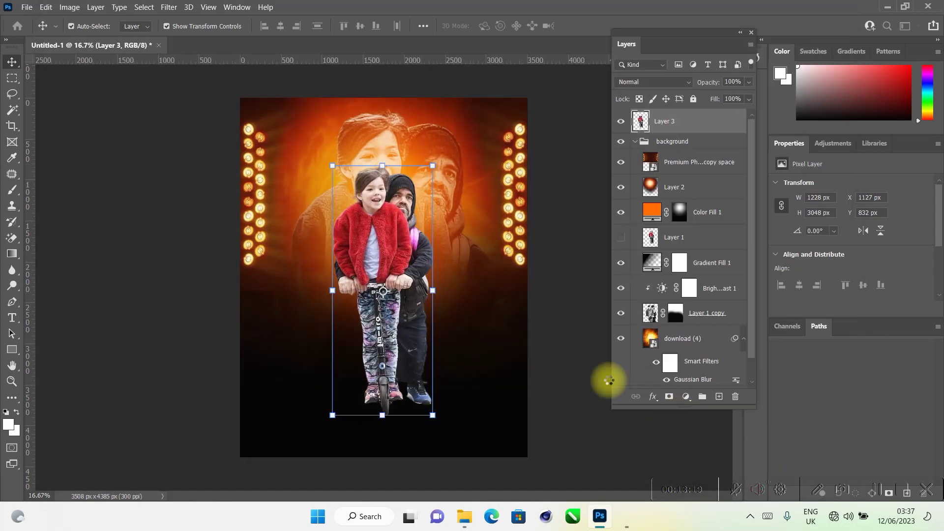
pyautogui.moveTo(397, 301); pyautogui.dragTo(388, 298)
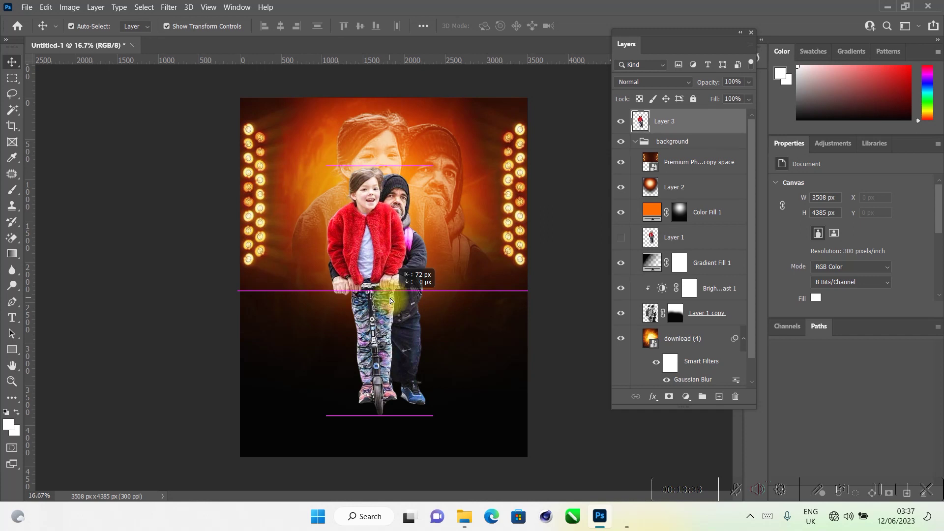
pyautogui.click(571, 332)
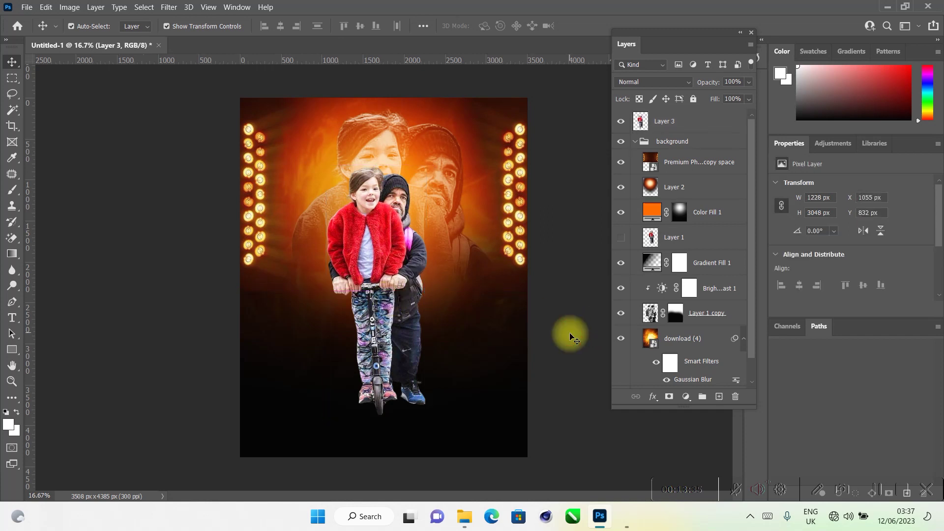
# Step: Add a text layer reading "FATHER" beside the color cutout's legs
pyautogui.click(13, 319)
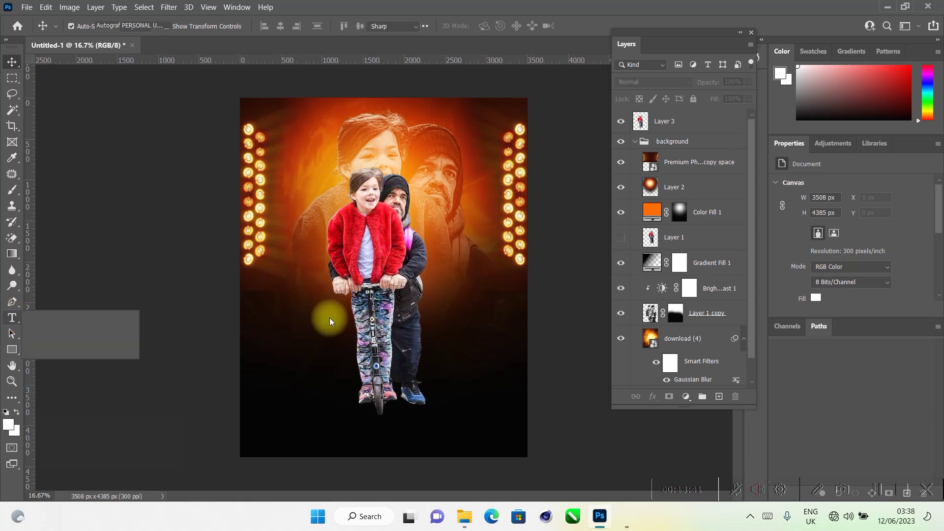
pyautogui.click(266, 323)
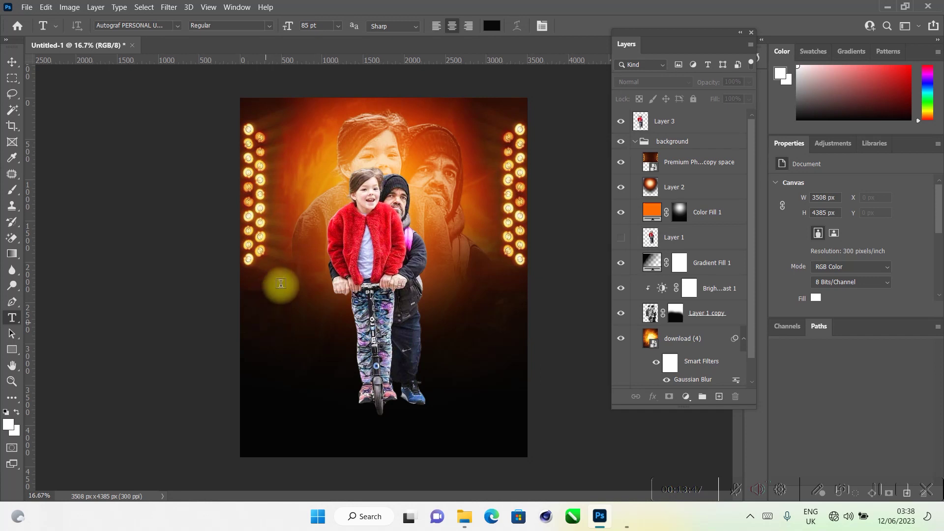
pyautogui.click(268, 325)
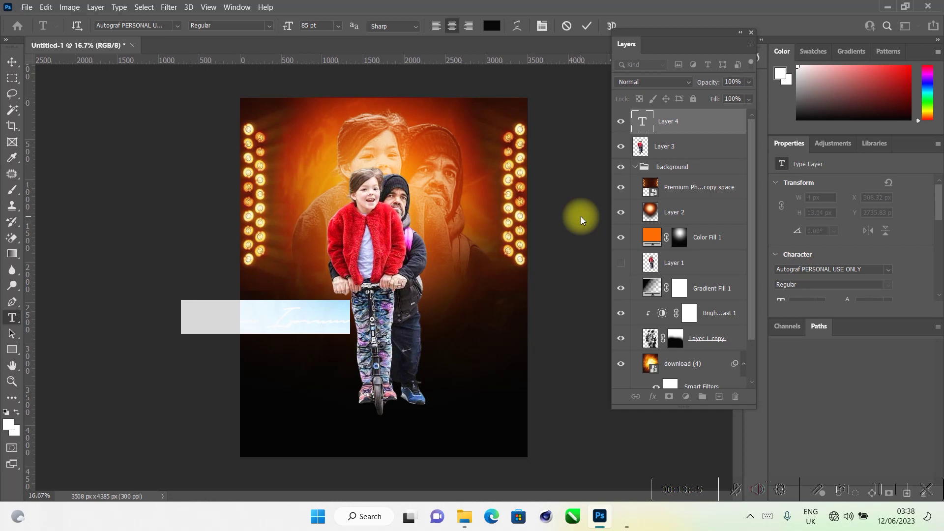
pyautogui.press('capslock')
pyautogui.write('F')
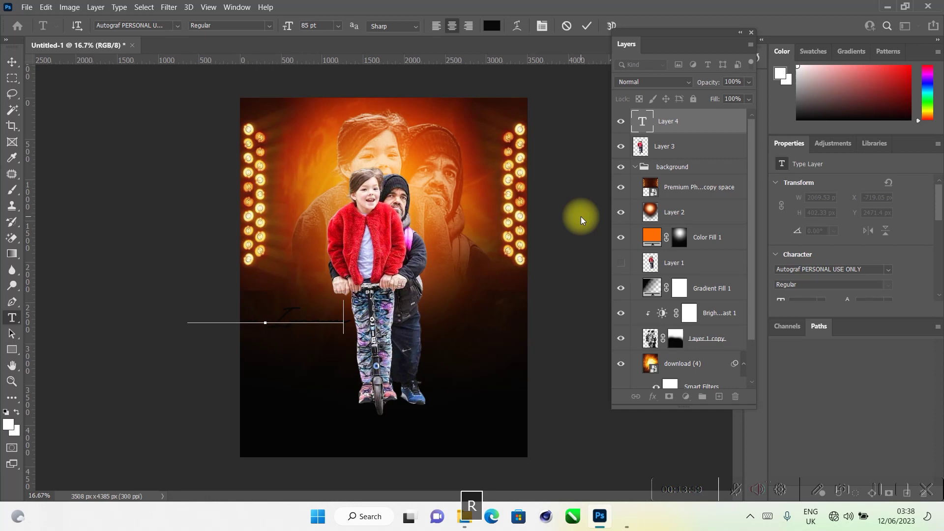
# Step: Set the FATHER text in the AerojonesNF font and move it to the lower-left area of the flyer, beside the child's shoes
pyautogui.press('ctrl')
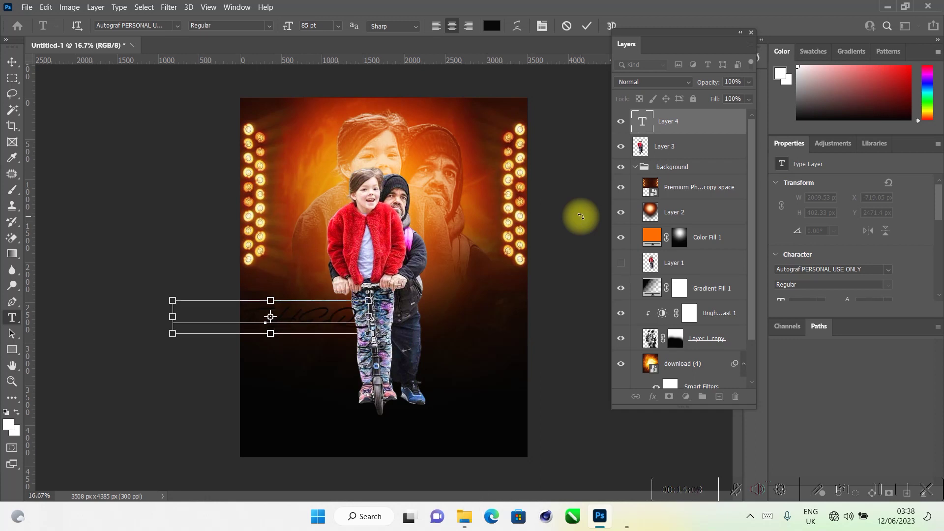
pyautogui.hotkey('ctrl', 'a')
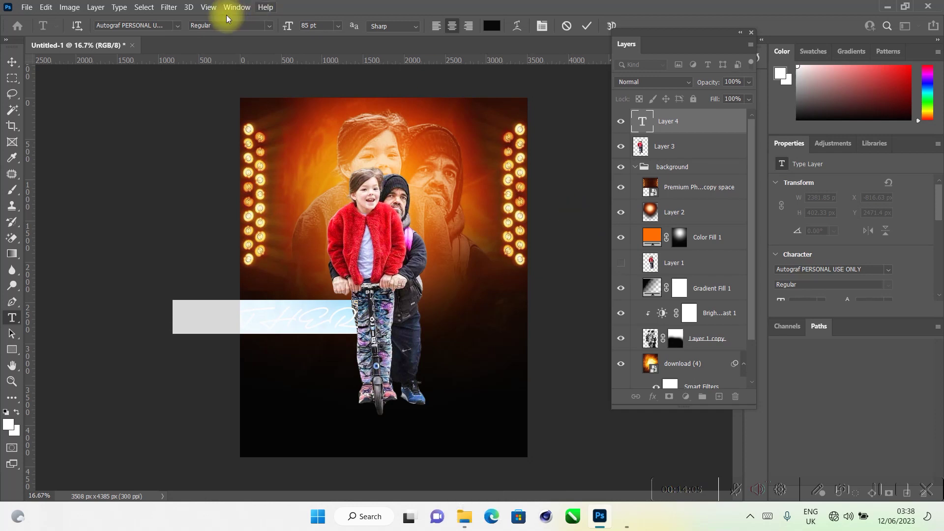
pyautogui.click(175, 25)
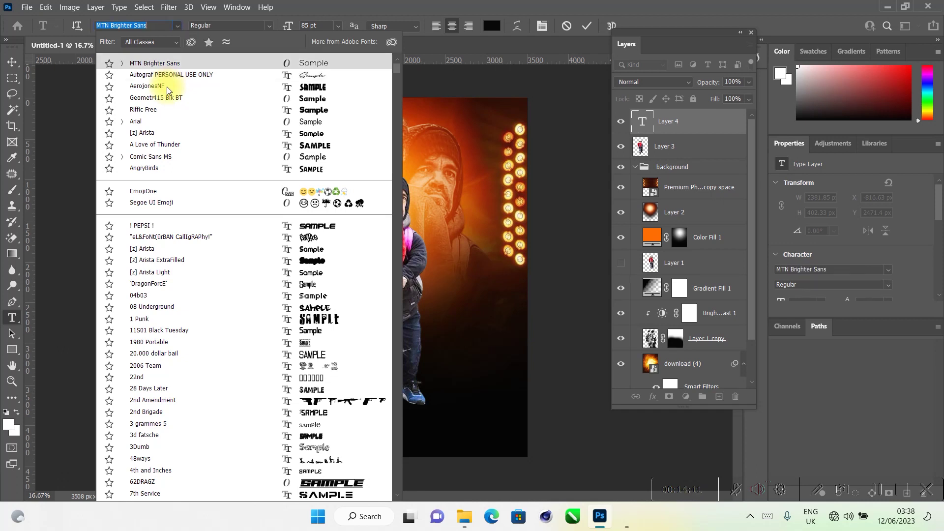
pyautogui.click(167, 86)
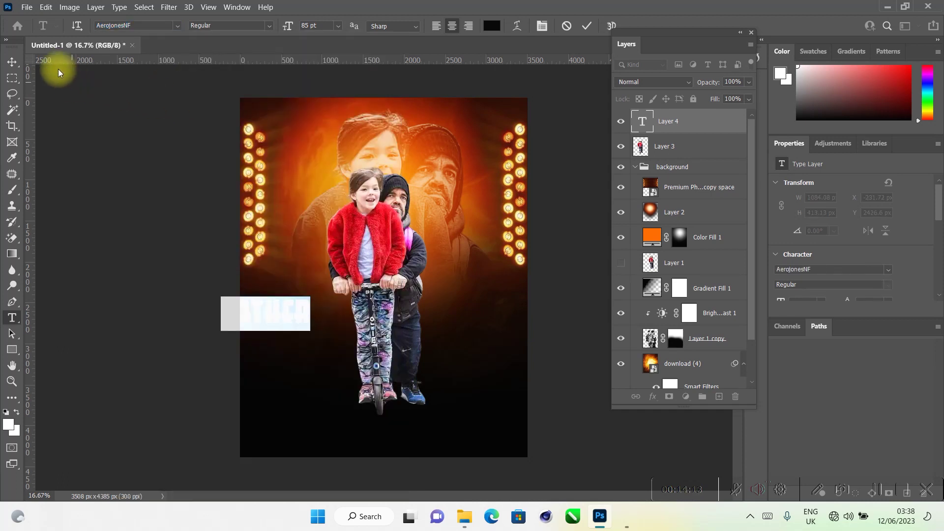
pyautogui.click(10, 62)
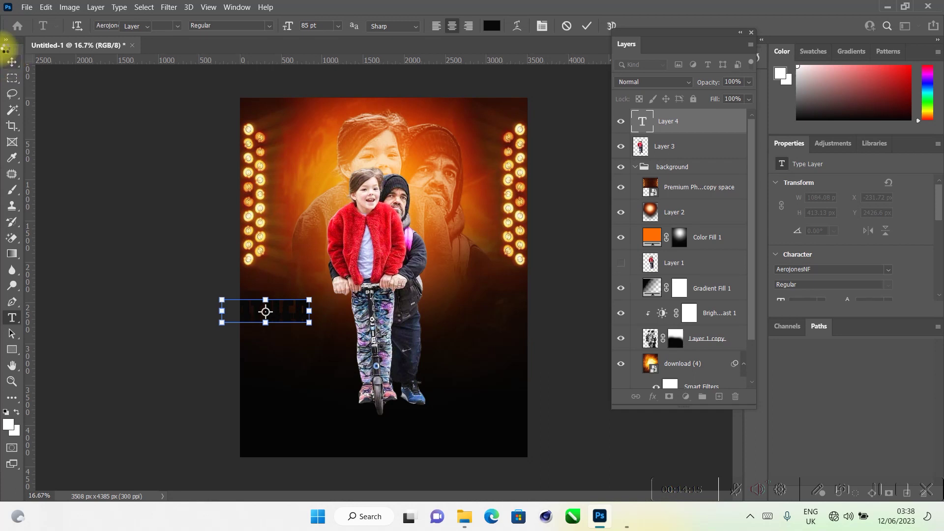
pyautogui.click(10, 62)
pyautogui.moveTo(285, 312); pyautogui.dragTo(317, 373)
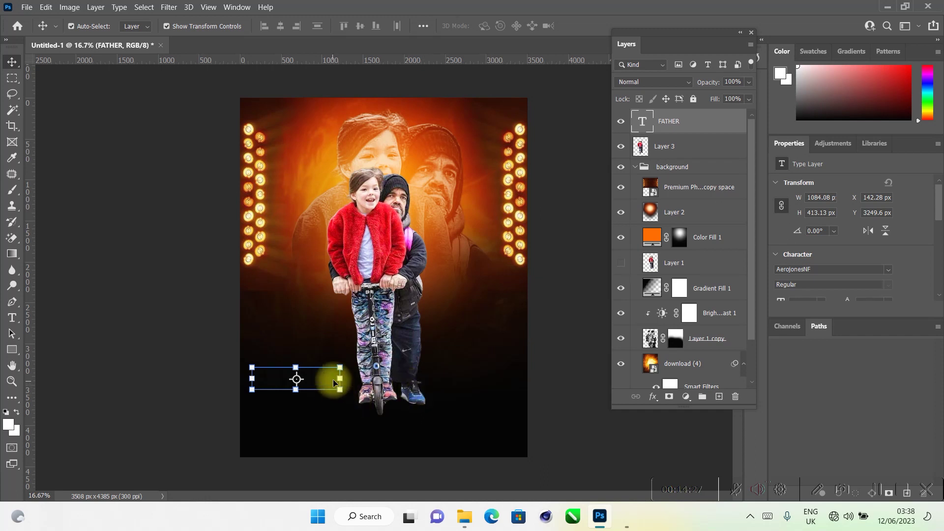
# Step: Apply a Color Overlay in off-white f3f3f3 to the FATHER text layer
pyautogui.click(651, 398)
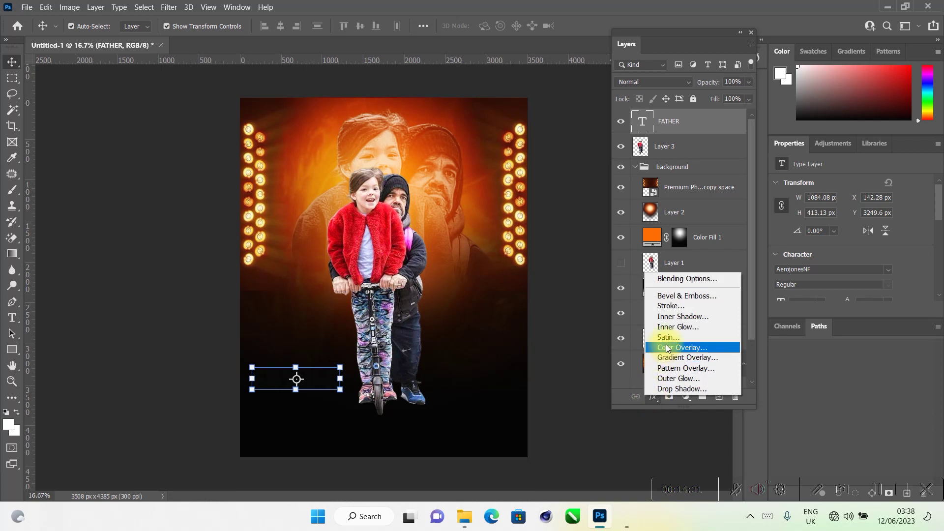
pyautogui.click(687, 348)
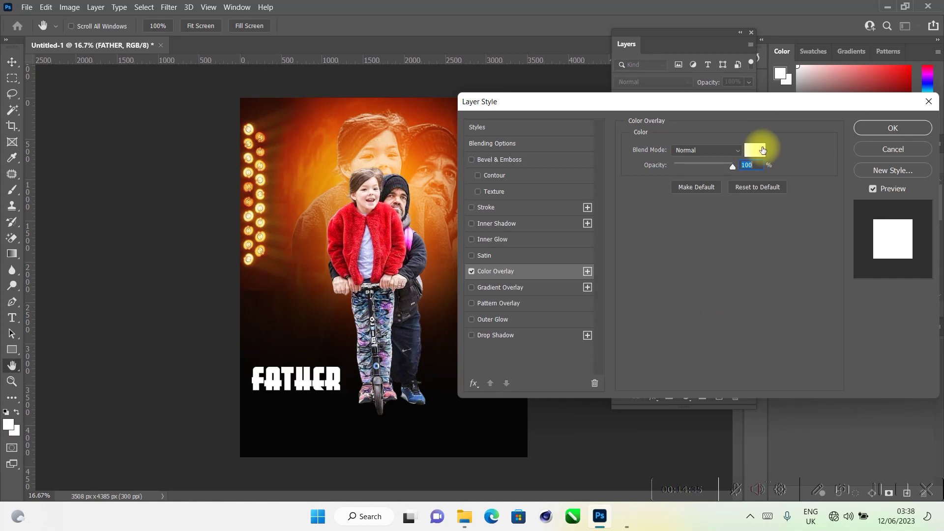
pyautogui.click(765, 147)
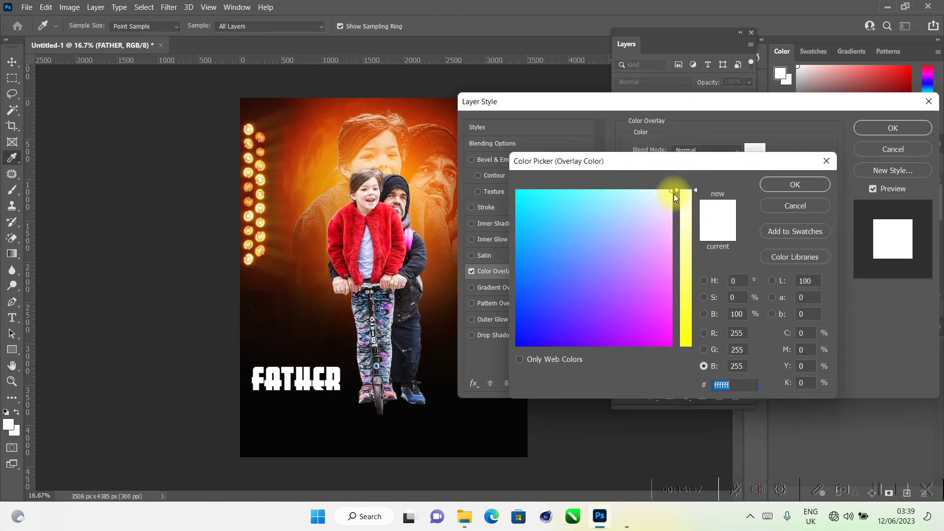
pyautogui.click(704, 281)
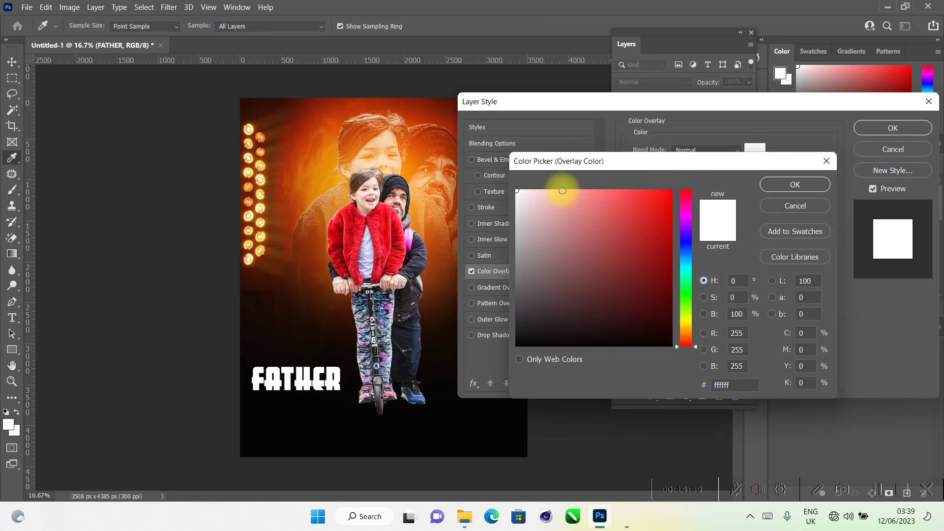
pyautogui.moveTo(532, 198); pyautogui.dragTo(495, 197)
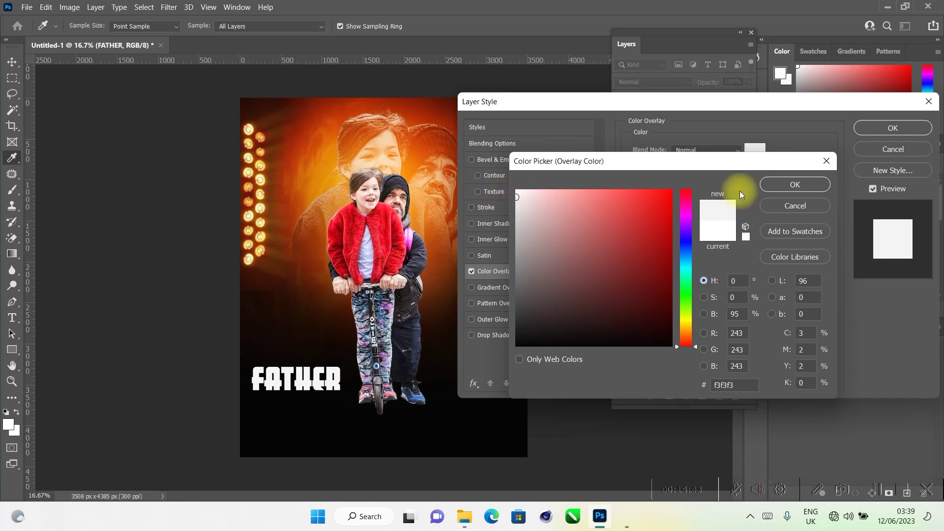
pyautogui.click(769, 182)
pyautogui.click(892, 126)
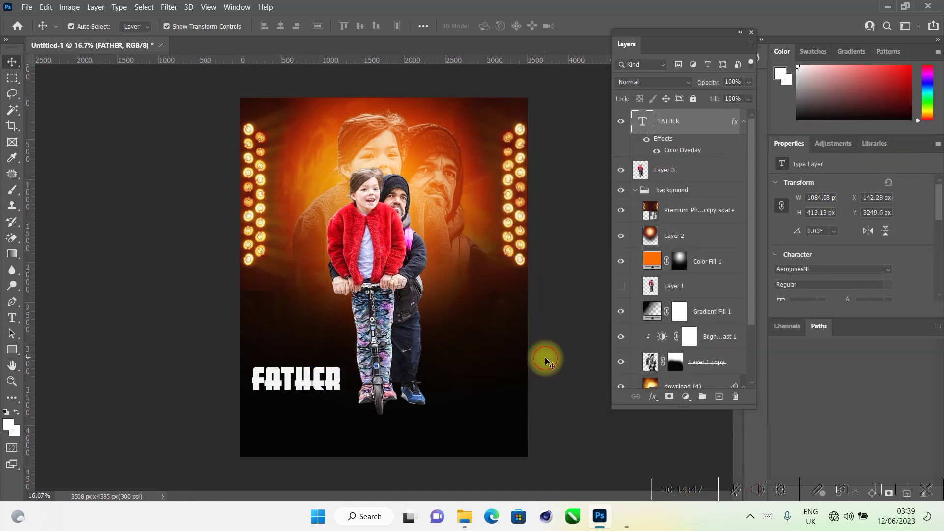
pyautogui.click(545, 358)
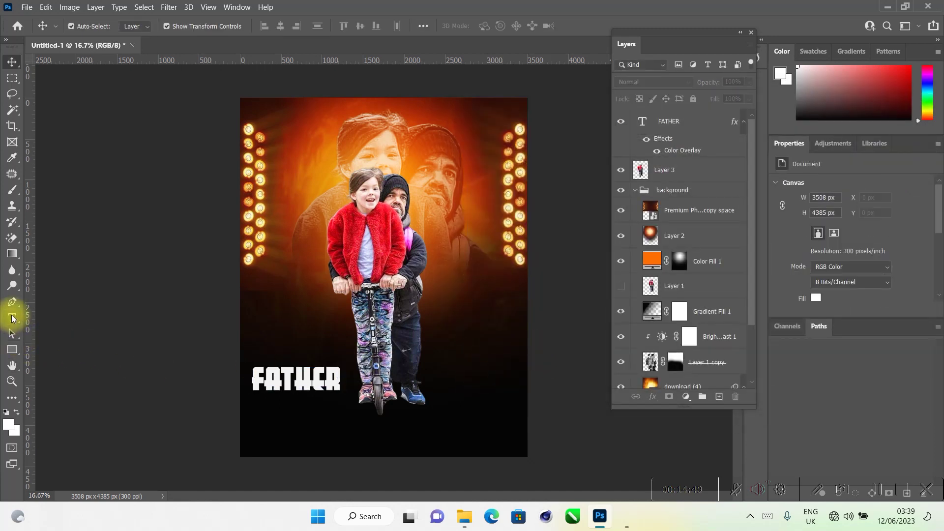
# Step: Add a separate text layer reading "Day" below the FATHER text
pyautogui.click(12, 319)
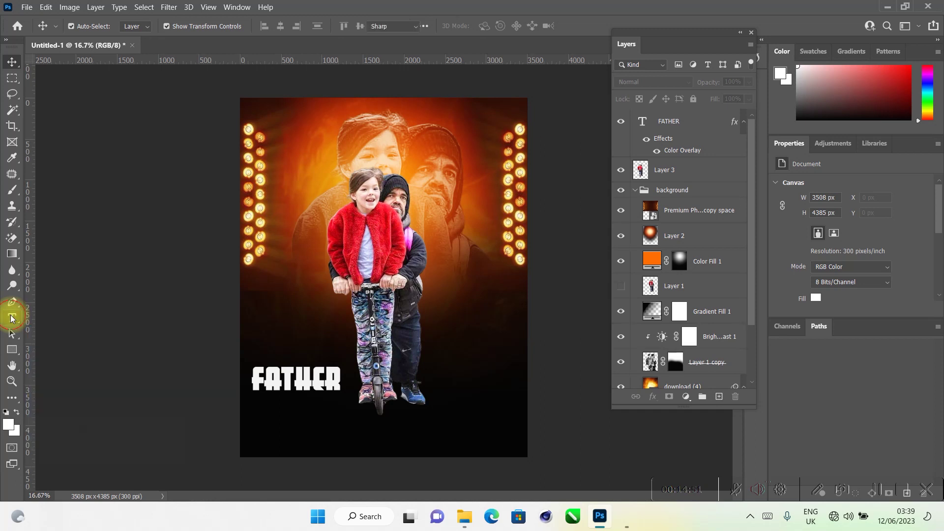
pyautogui.click(316, 425)
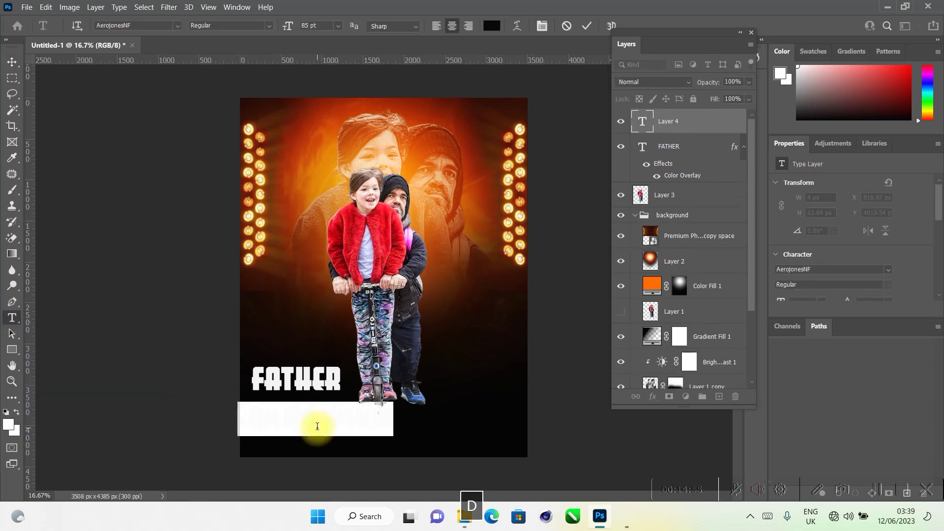
pyautogui.click(317, 426)
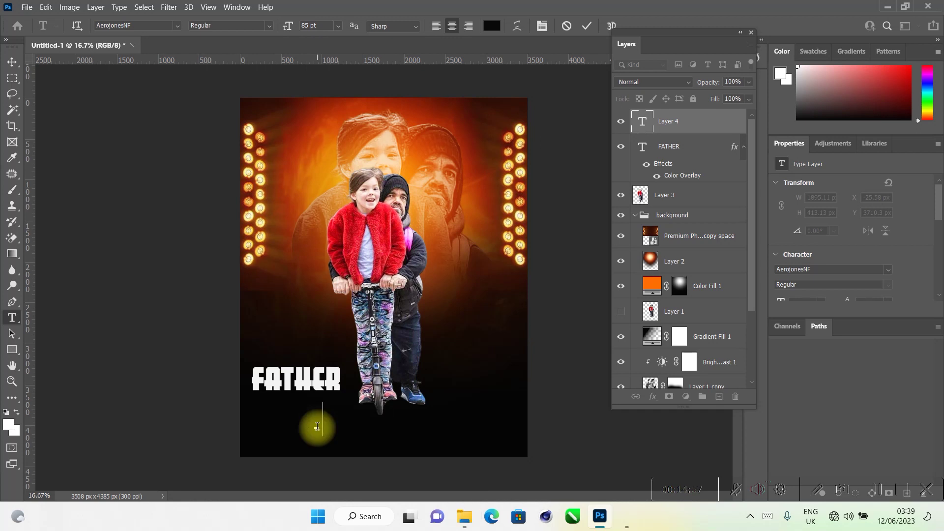
pyautogui.press('capslock')
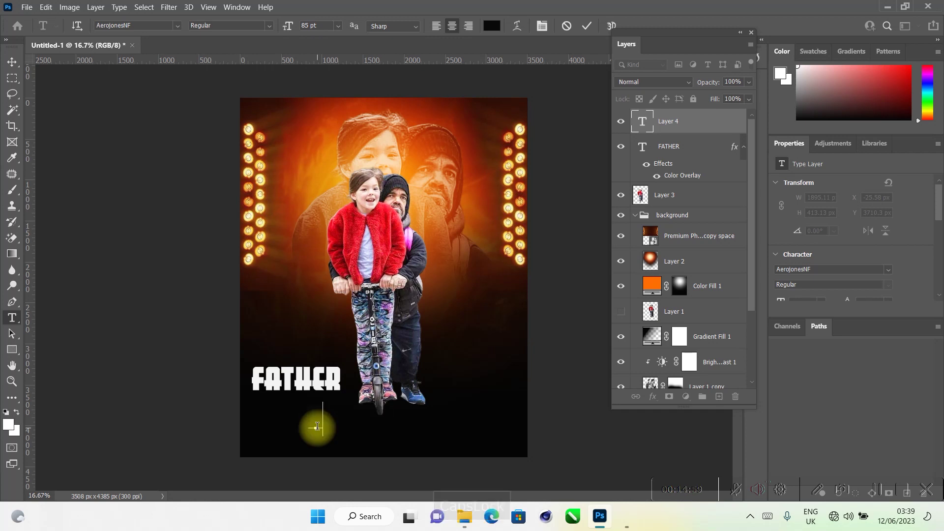
pyautogui.write('Y')
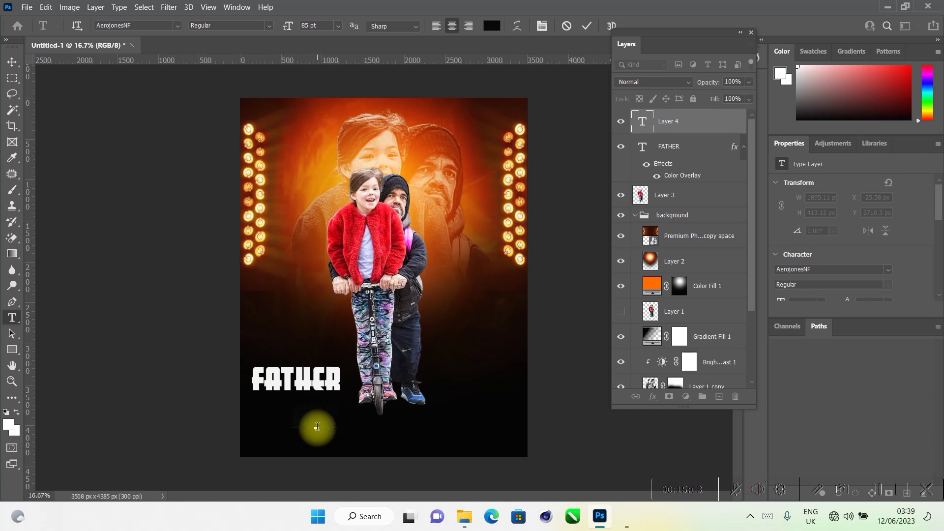
# Step: Set the Day text in the Autograf PERSONAL USE ONLY script font
pyautogui.press('ctrl')
pyautogui.hotkey('ctrl', 'a')
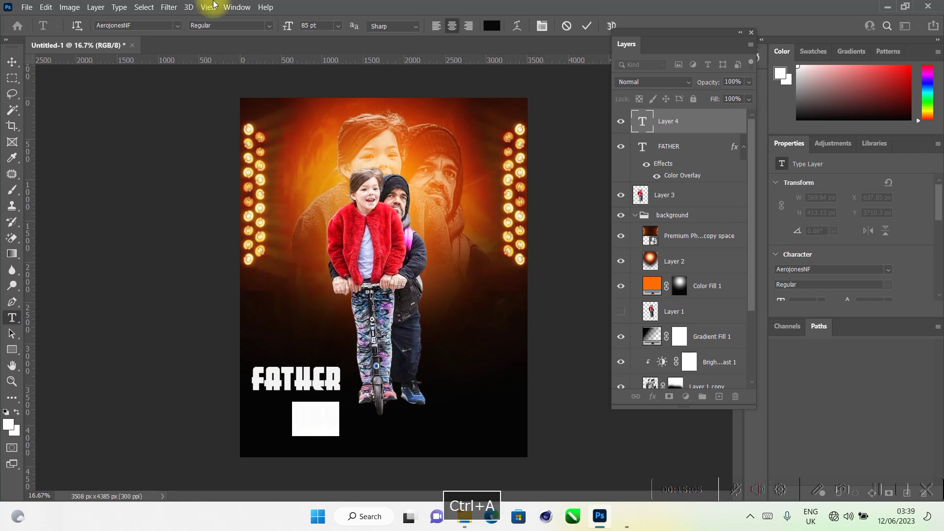
pyautogui.click(178, 26)
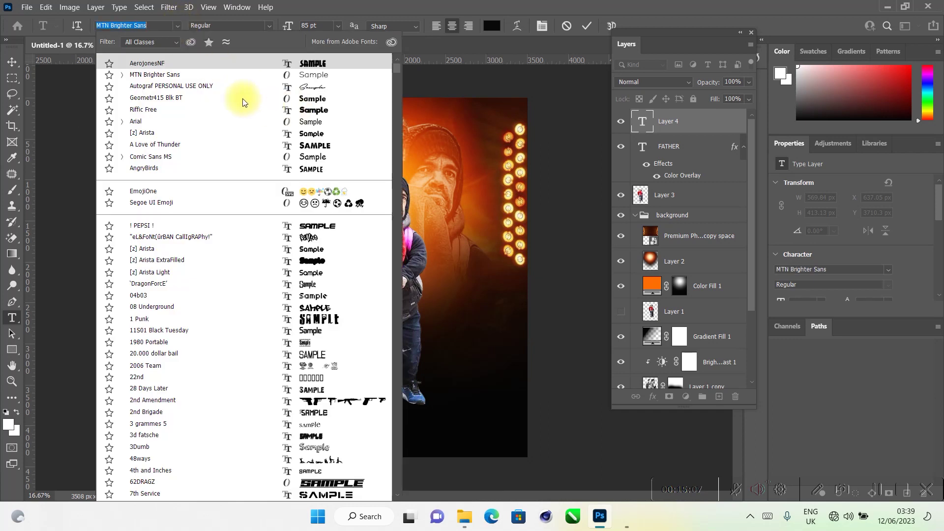
pyautogui.click(201, 89)
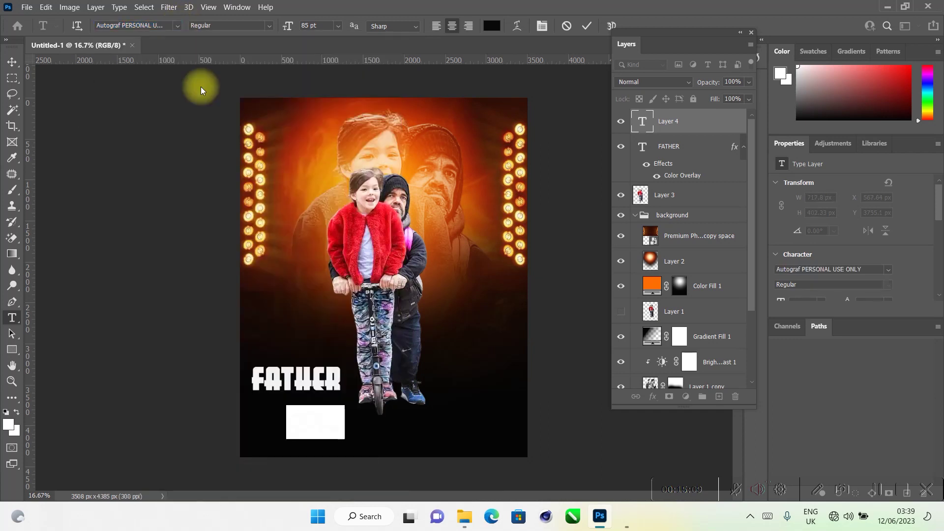
pyautogui.click(12, 62)
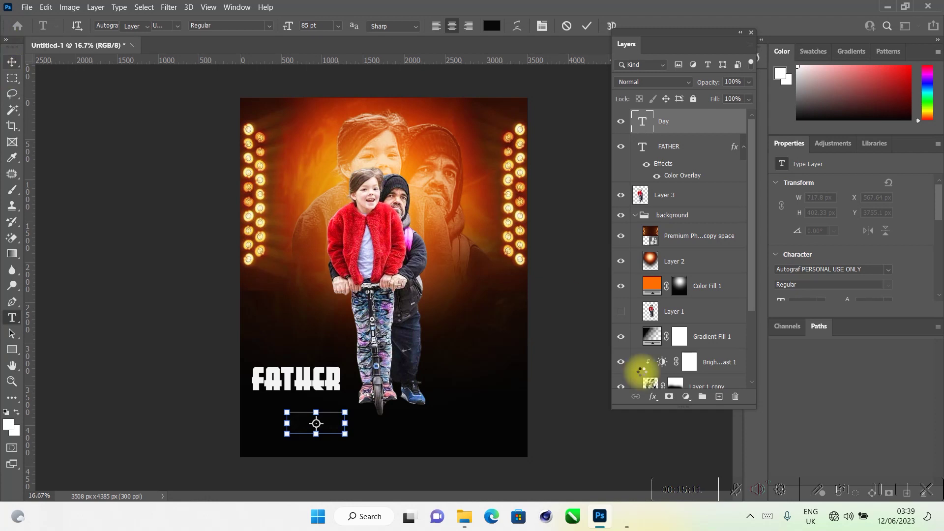
# Step: Apply an off-white Color Overlay at 100% opacity to the Day text and move it directly under the start of FATHER
pyautogui.click(654, 396)
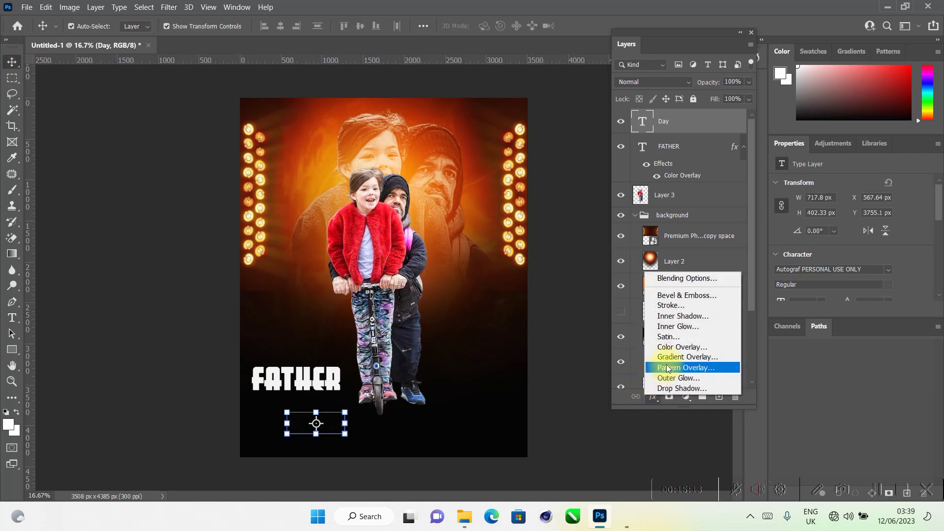
pyautogui.click(678, 348)
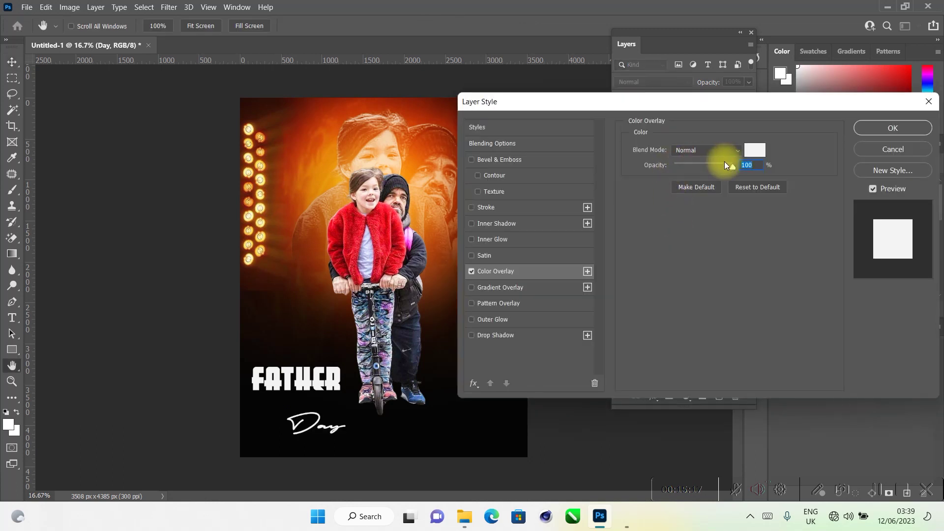
pyautogui.click(880, 128)
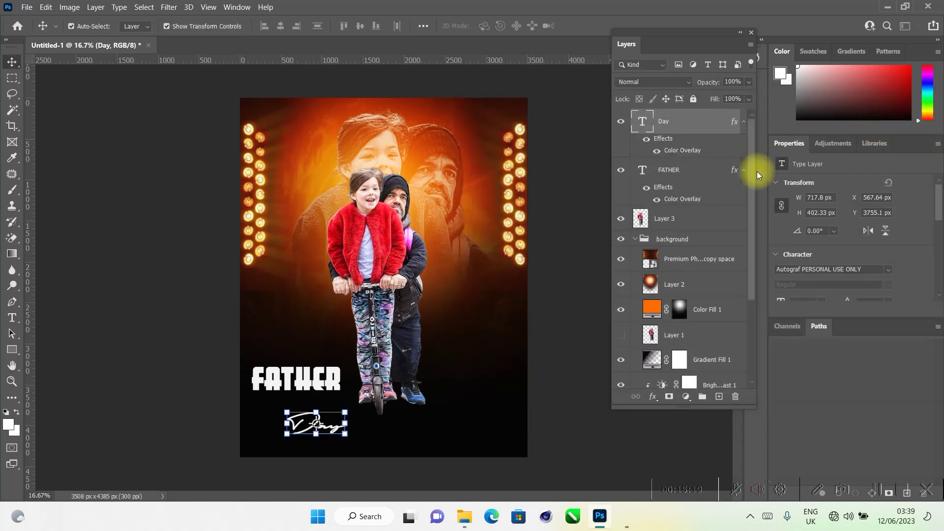
pyautogui.moveTo(320, 421); pyautogui.dragTo(302, 416)
pyautogui.click(545, 370)
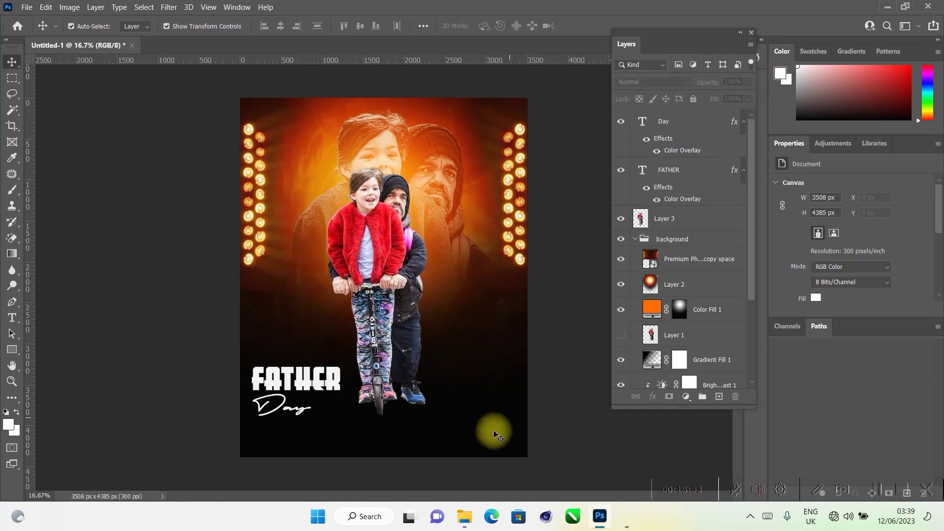
# Step: Place the white scalloped circle image from the ff folder onto the flyer at its default size
pyautogui.click(467, 520)
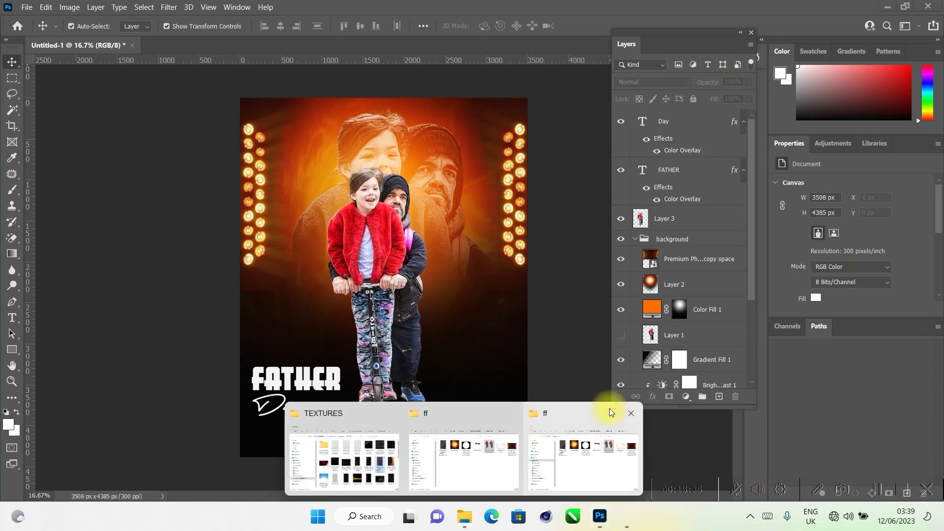
pyautogui.click(496, 449)
pyautogui.moveTo(730, 247); pyautogui.dragTo(347, 266)
pyautogui.press('space')
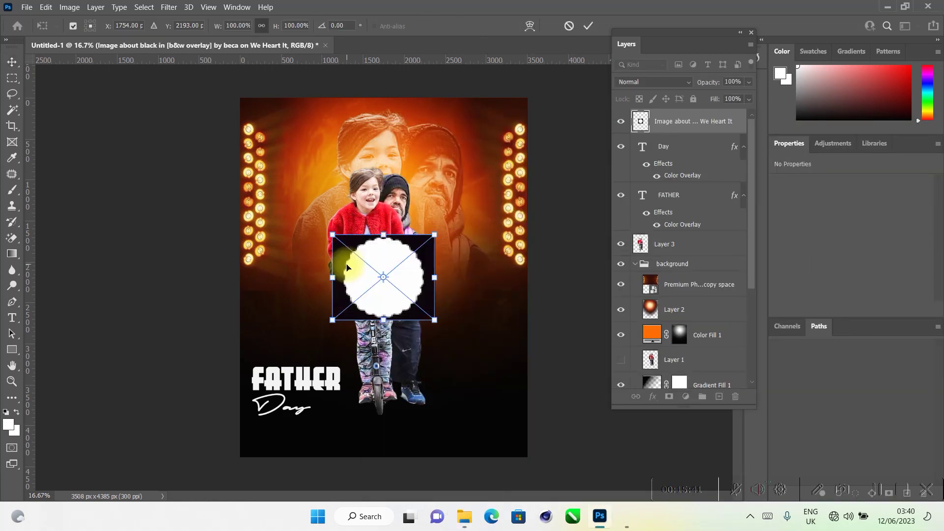
pyautogui.press('Return')
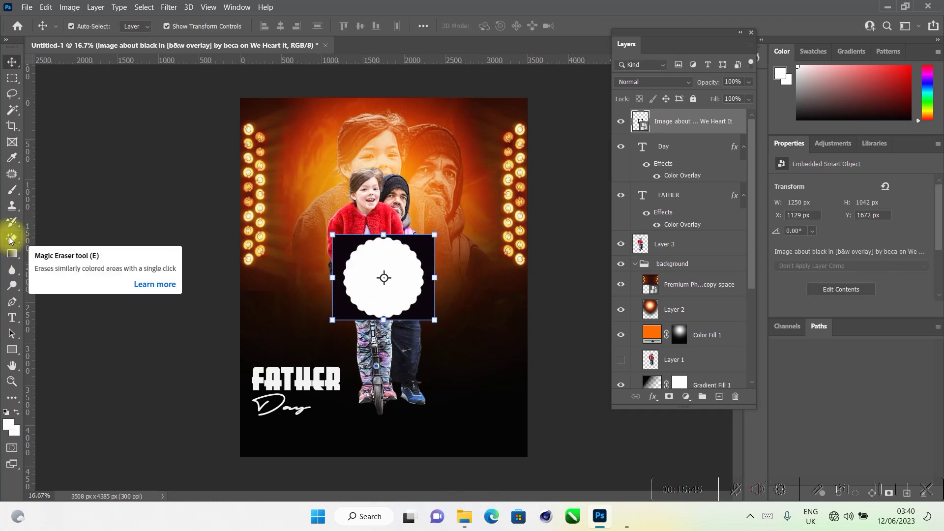
# Step: Rasterize the scalloped circle image and erase its dark background with the Magic Eraser
pyautogui.click(10, 239)
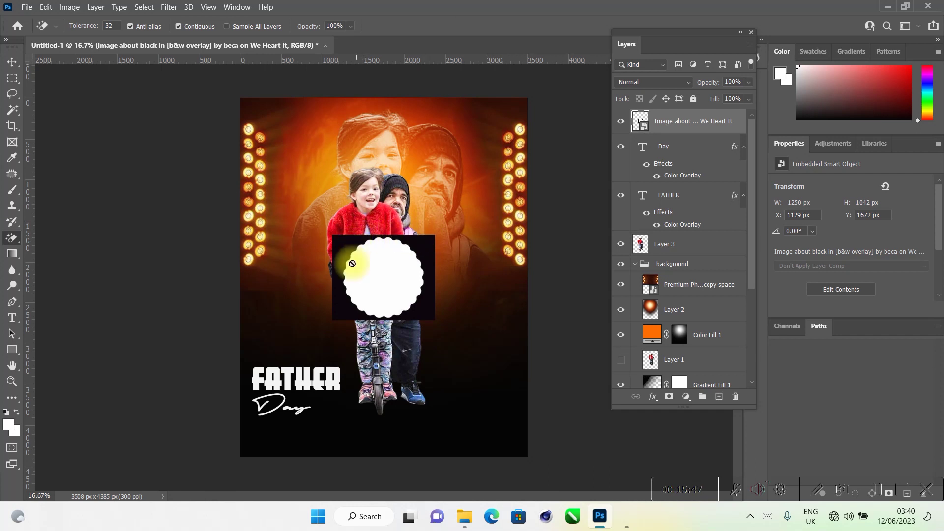
pyautogui.click(425, 255)
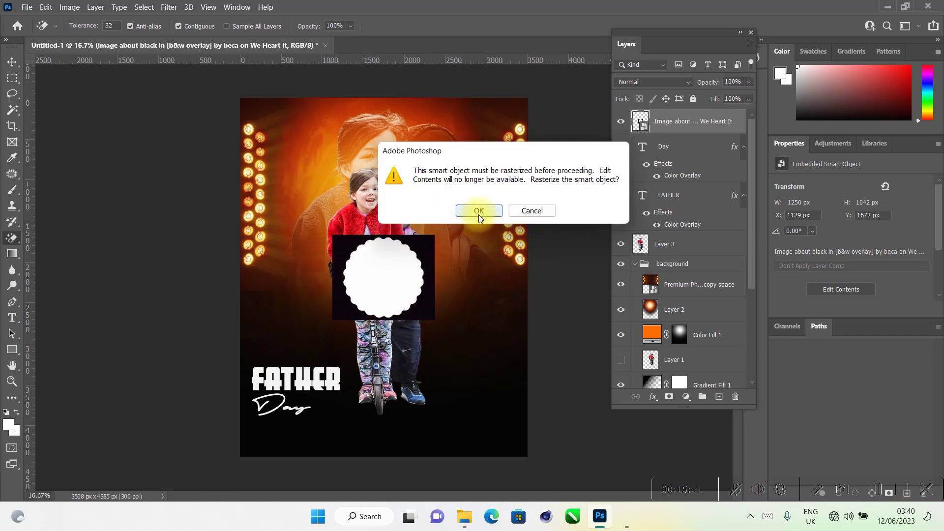
pyautogui.click(479, 211)
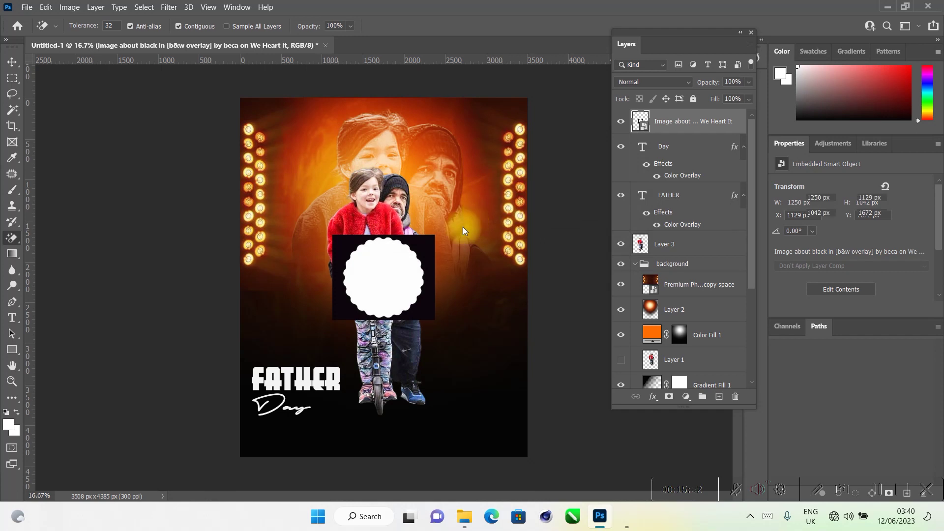
pyautogui.click(424, 249)
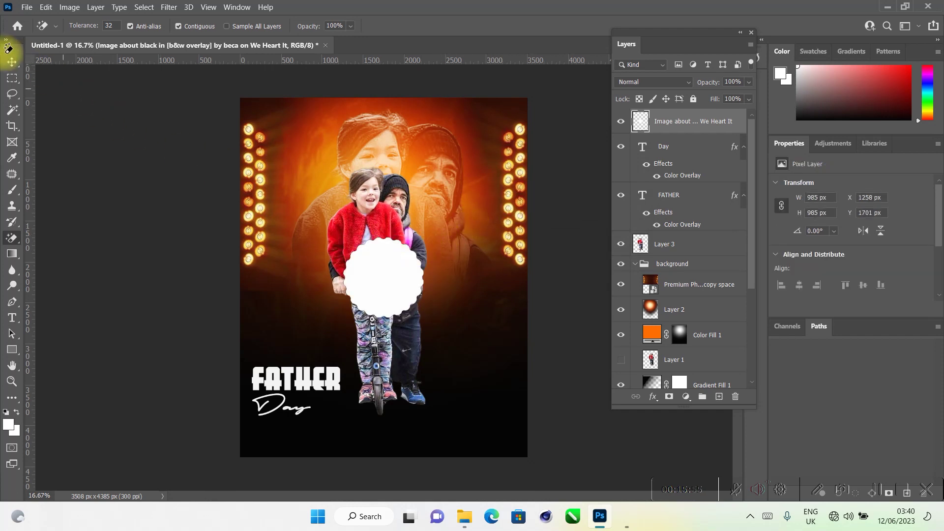
# Step: Move the white scalloped circle off the cutout figures to the area beside the child's left-hand side, at about X 563 px, Y 1798 px
pyautogui.click(12, 62)
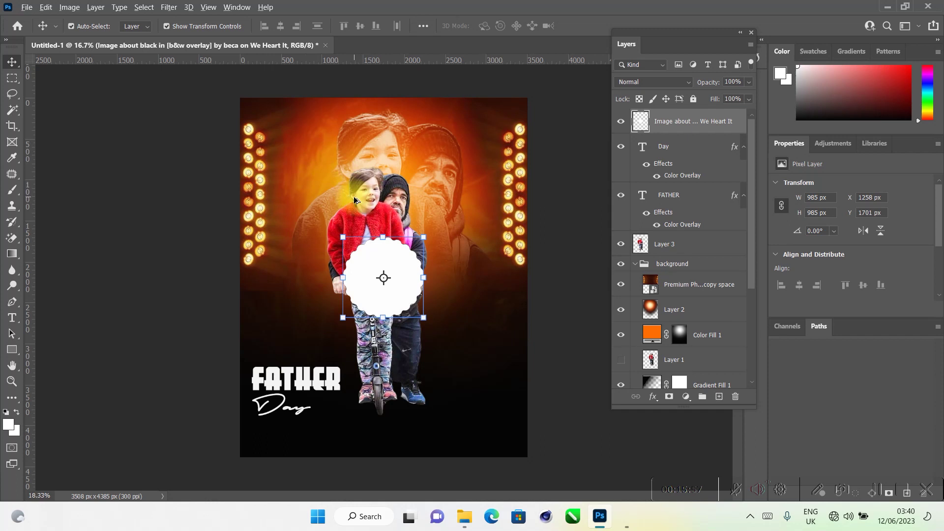
pyautogui.scroll(3, 353, 197)
pyautogui.scroll(1, 470, 316)
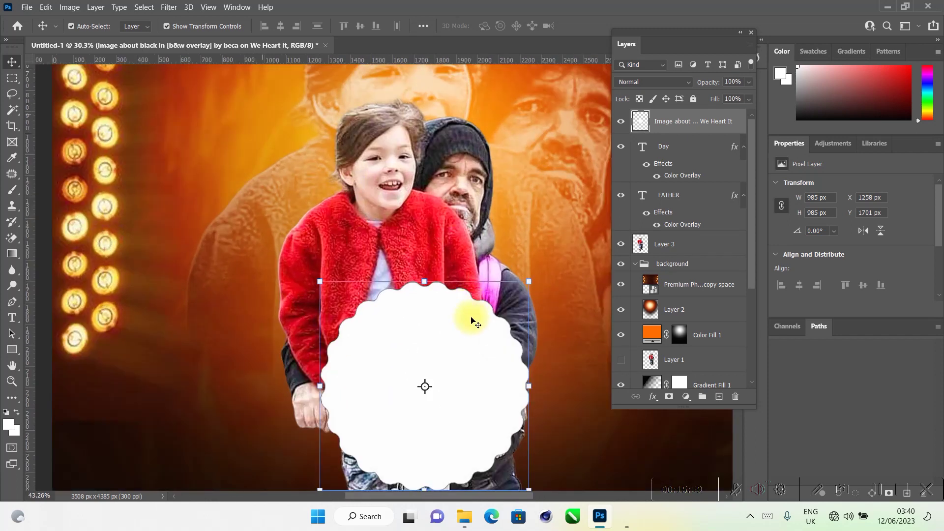
pyautogui.scroll(3, 362, 337)
pyautogui.press('space')
pyautogui.moveTo(427, 426); pyautogui.dragTo(376, 241)
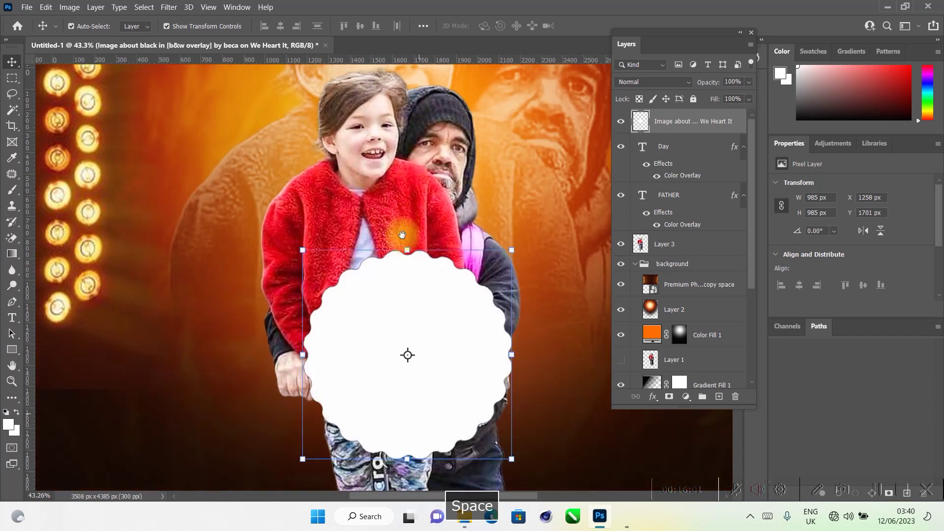
pyautogui.moveTo(369, 320); pyautogui.dragTo(179, 381)
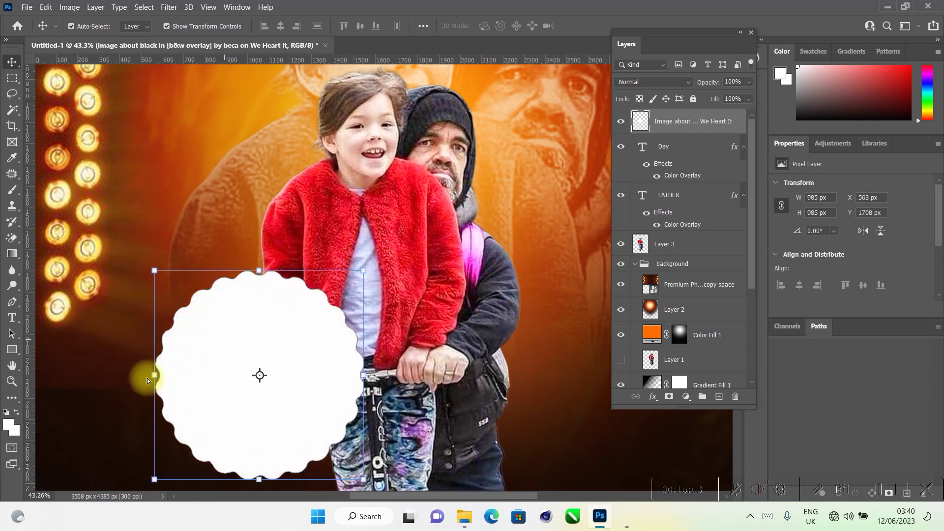
# Step: Try an off-white f3f3f3 Color Overlay on the scalloped circle and turn it off
pyautogui.click(653, 395)
pyautogui.click(680, 349)
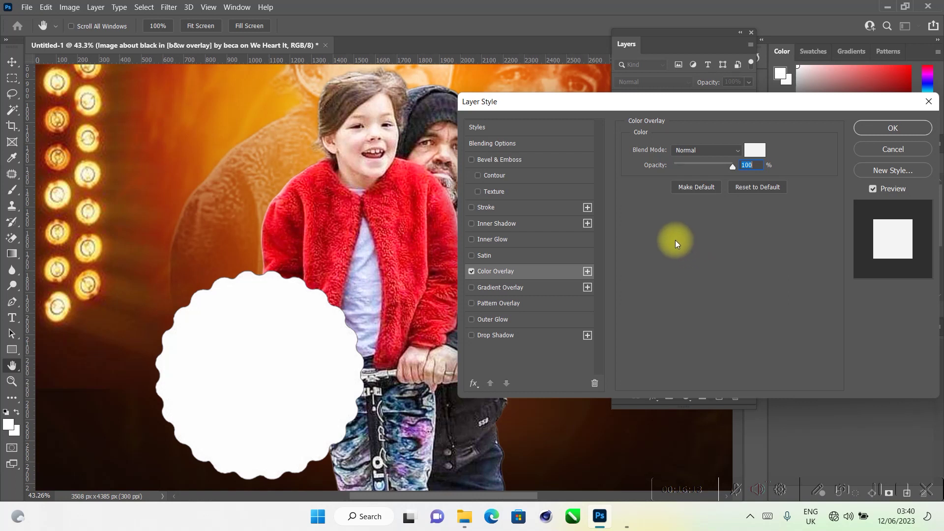
pyautogui.click(756, 157)
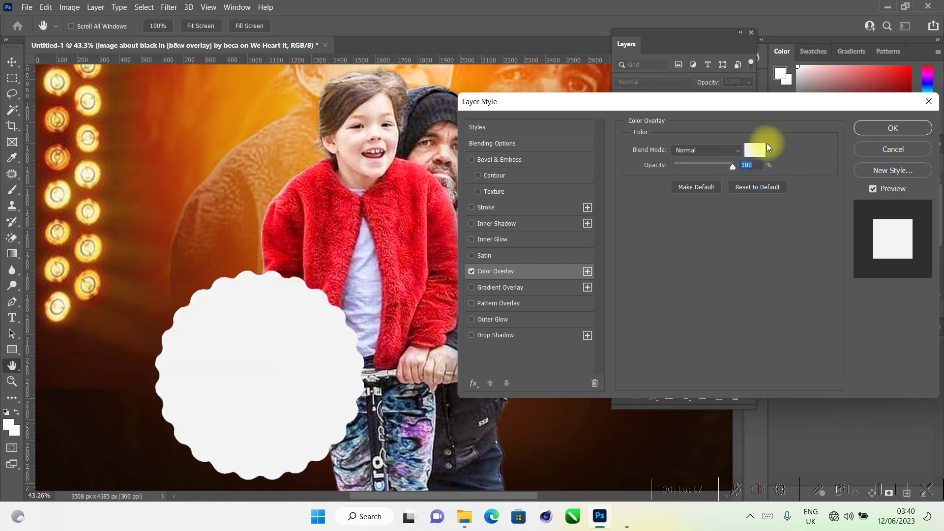
pyautogui.click(757, 150)
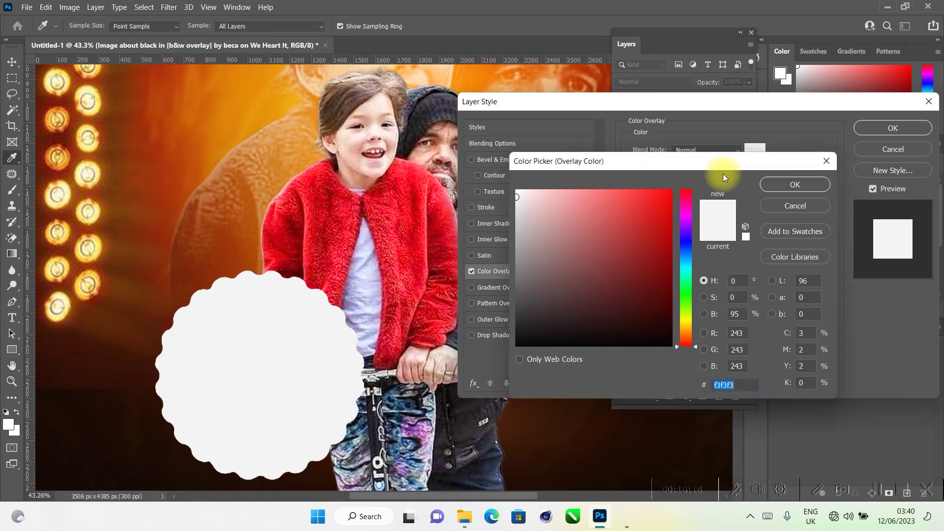
pyautogui.click(766, 205)
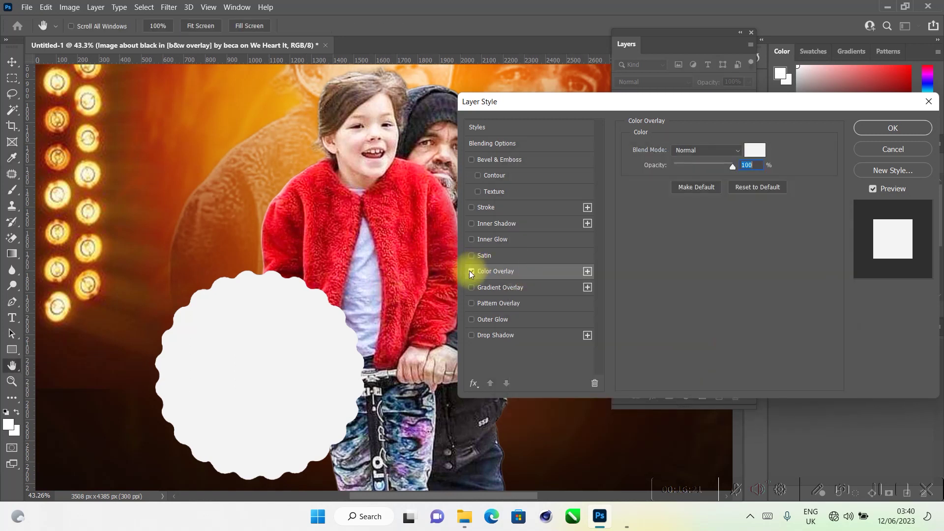
pyautogui.click(472, 271)
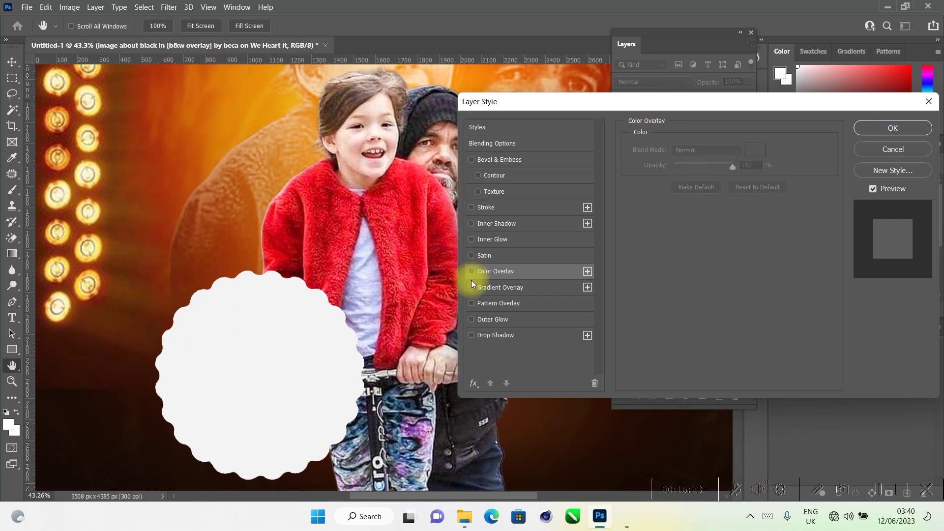
# Step: Apply a linear red-to-dark-red Gradient Overlay at 130° and 120% scale plus a red Inner Glow of 73 px to the scalloped circle
pyautogui.click(472, 287)
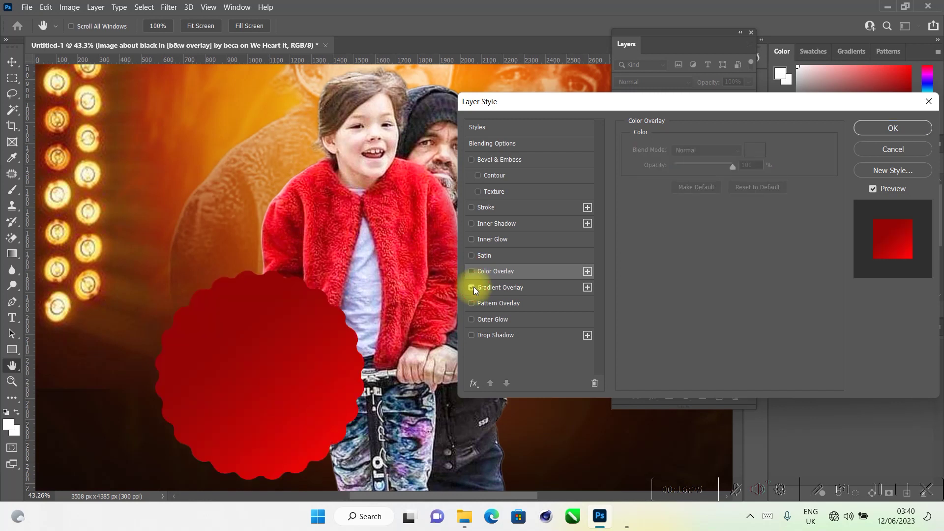
pyautogui.click(502, 287)
pyautogui.click(705, 178)
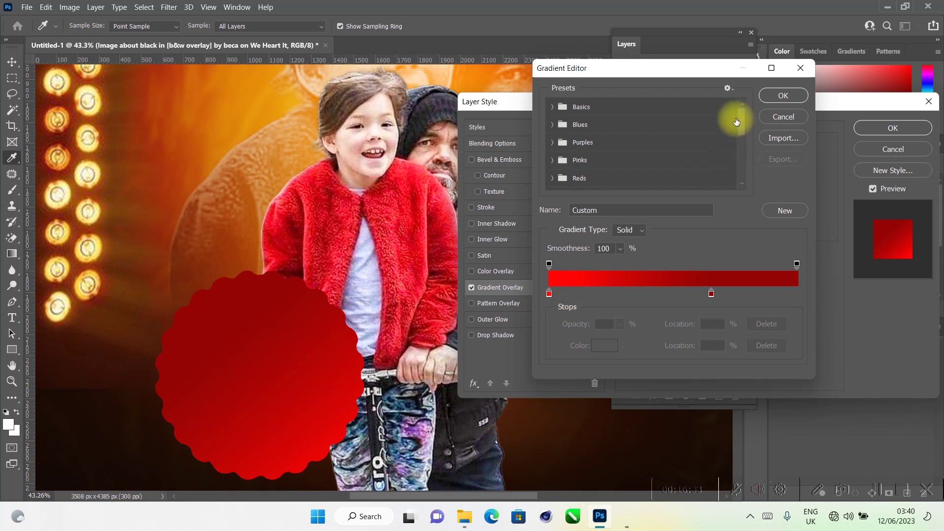
pyautogui.click(764, 96)
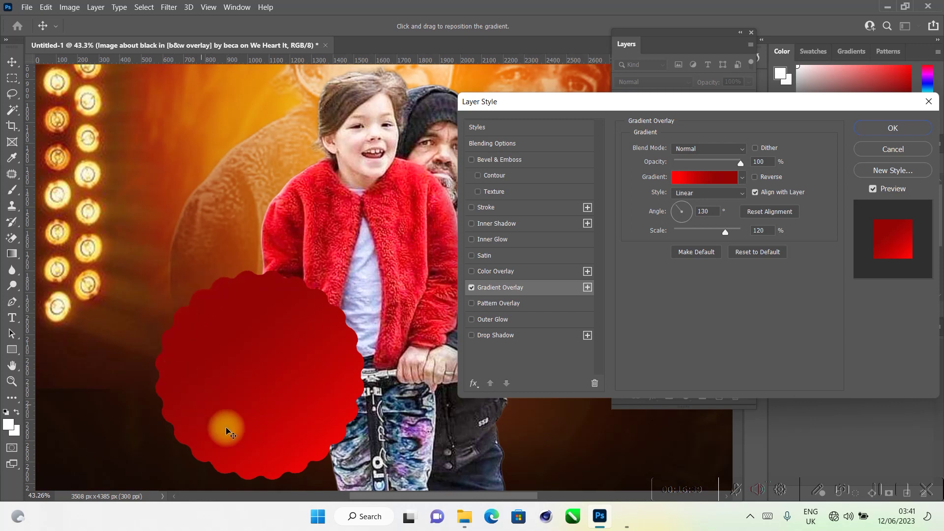
pyautogui.click(493, 240)
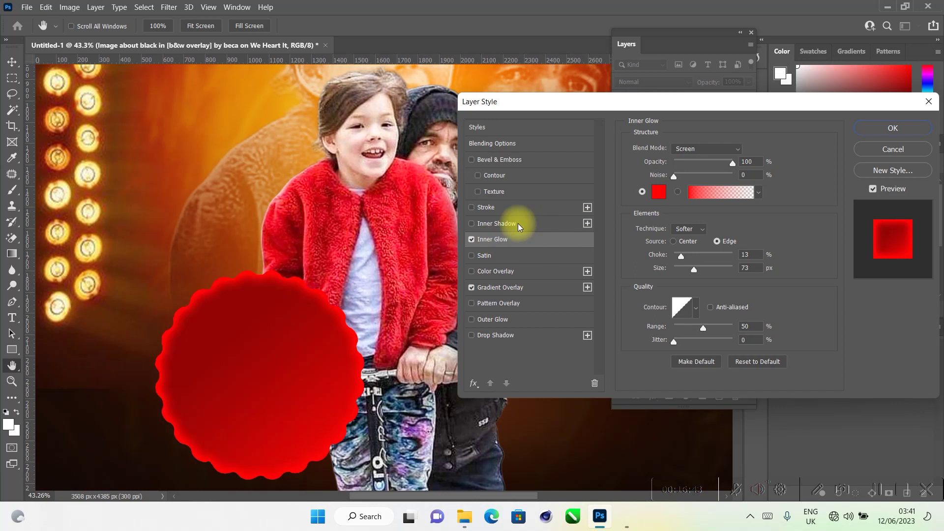
pyautogui.click(889, 130)
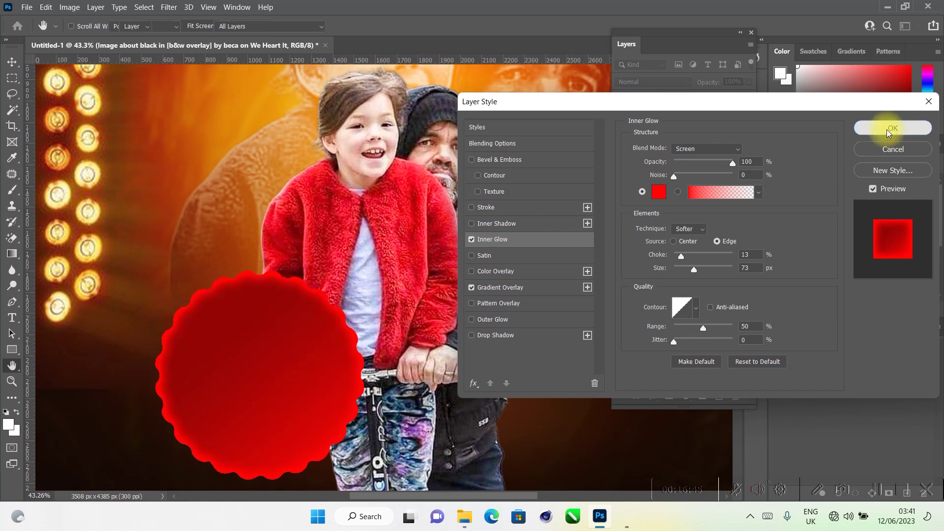
# Step: Scale the red badge to 78.87% and place it in the flyer's lower-right area, level with the FATHER Day text
pyautogui.scroll(-3, 403, 290)
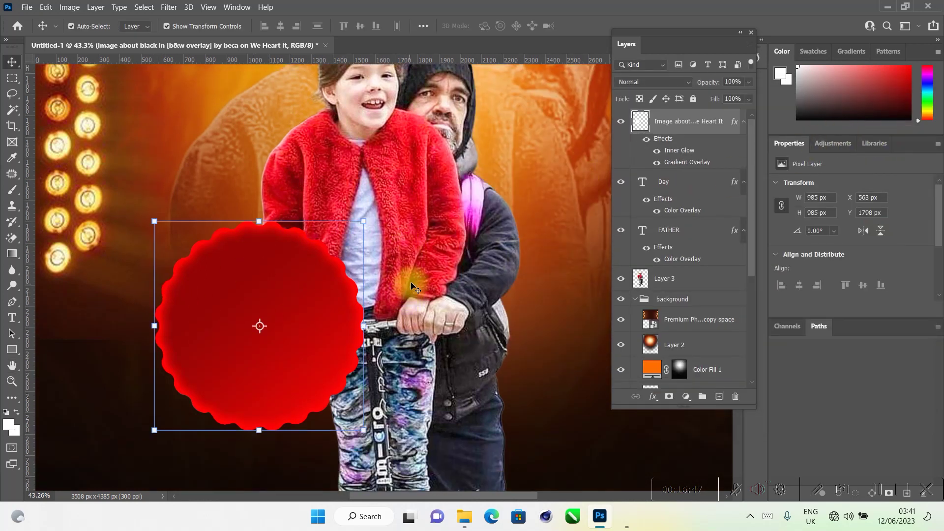
pyautogui.scroll(-5, 401, 279)
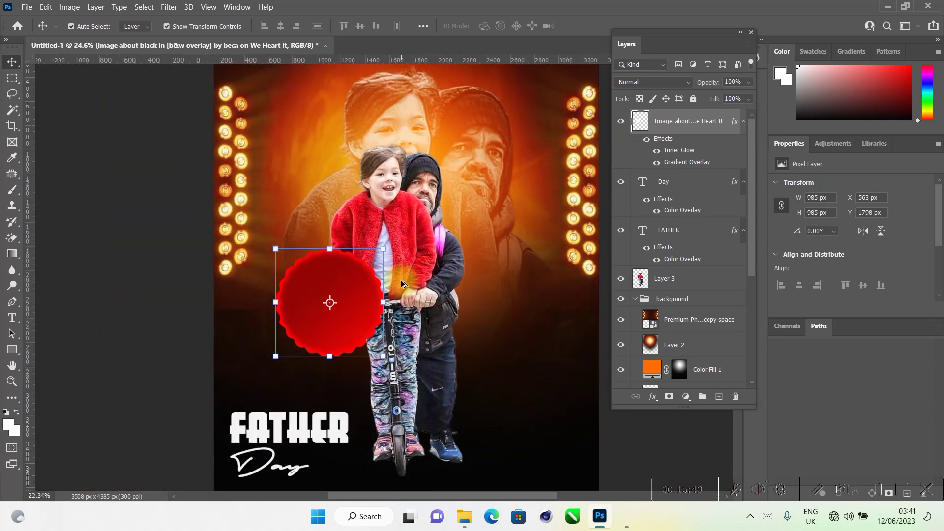
pyautogui.moveTo(338, 277); pyautogui.dragTo(473, 369)
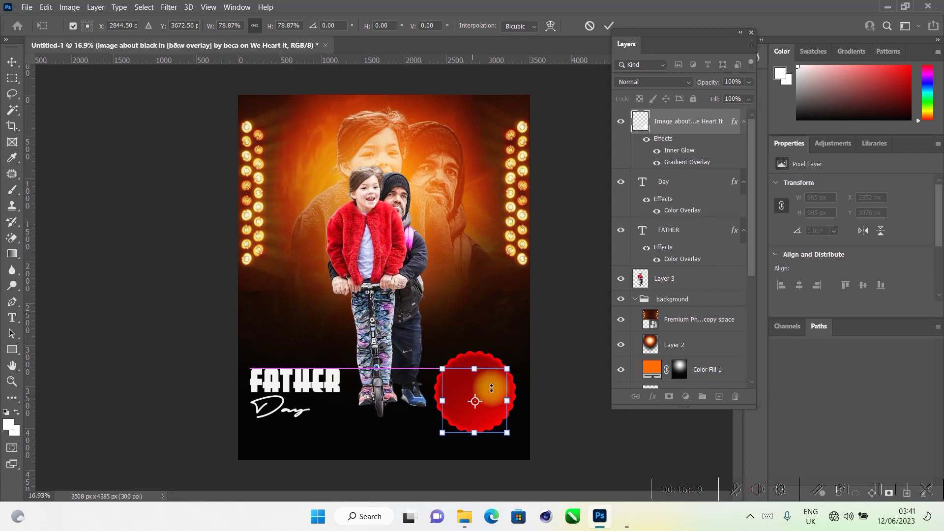
pyautogui.moveTo(490, 388); pyautogui.dragTo(493, 373)
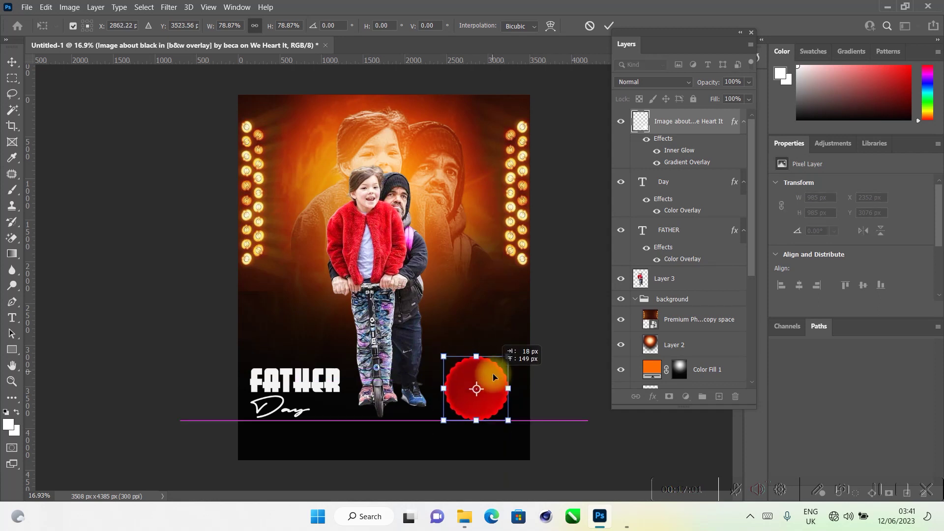
pyautogui.click(610, 27)
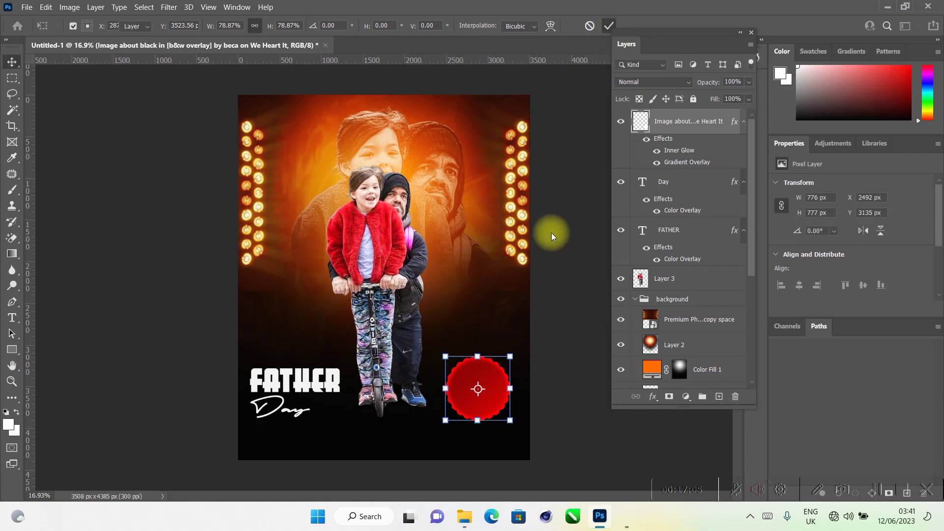
pyautogui.click(552, 233)
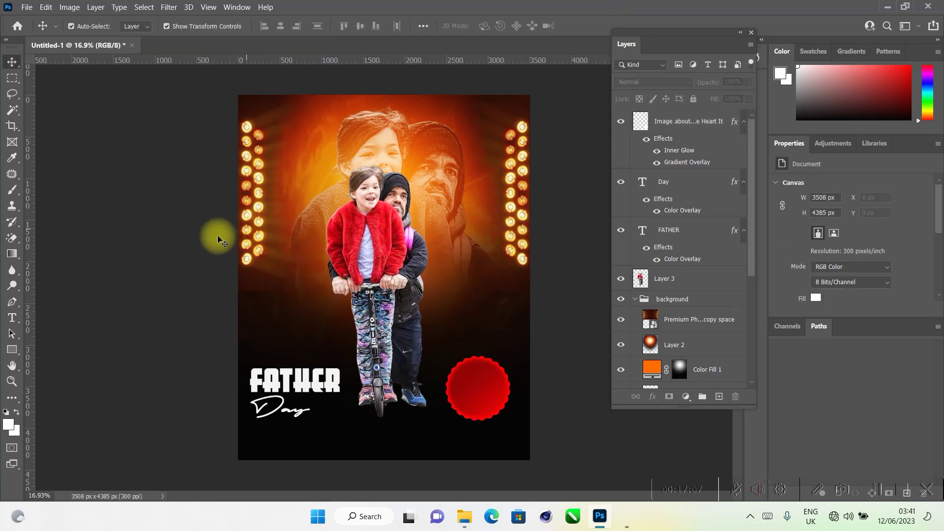
# Step: Add a two-line text layer reading "EXGORD CREATIONS" above the FATHER text
pyautogui.click(17, 317)
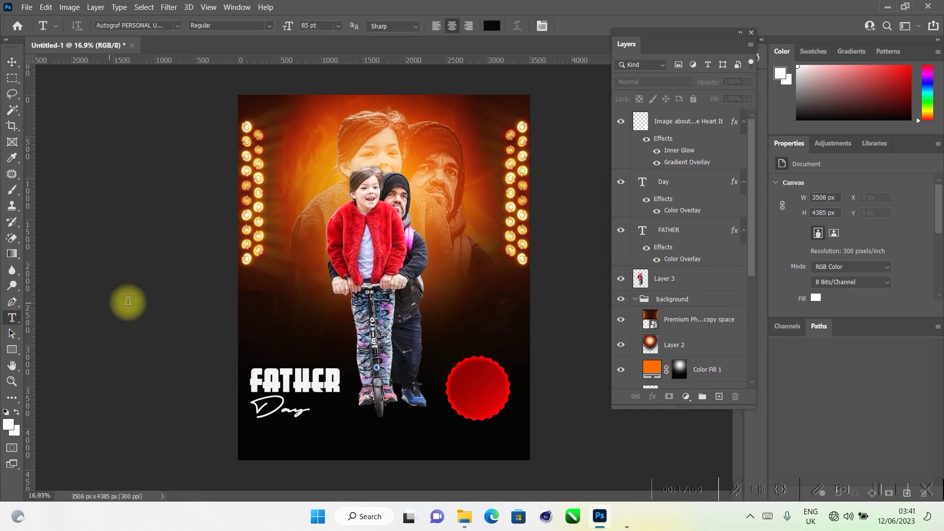
pyautogui.click(290, 302)
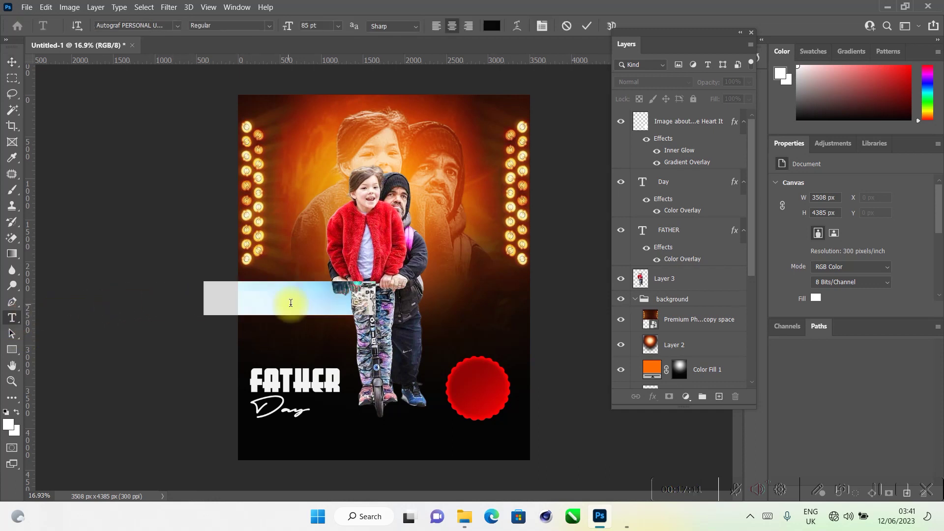
pyautogui.write('G')
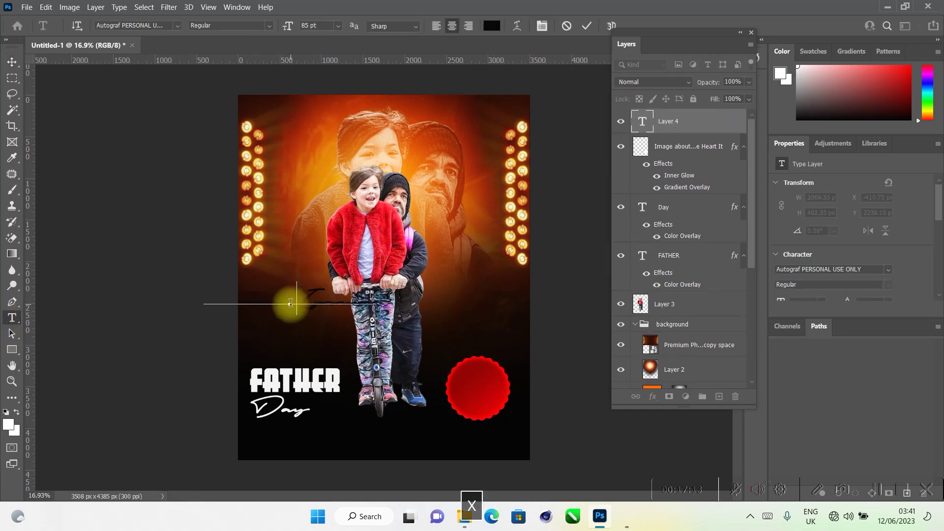
pyautogui.hotkey('ctrl', 'a')
pyautogui.press('capslock')
pyautogui.write('GOOD')
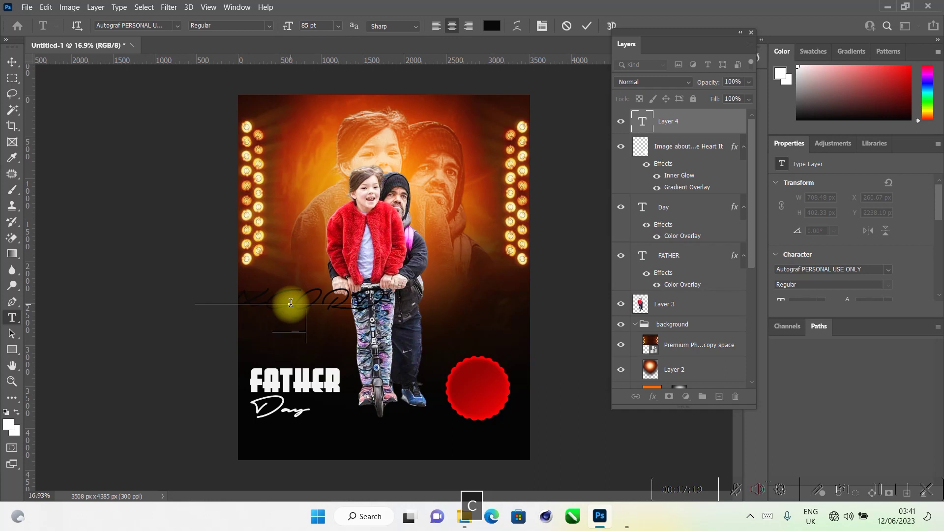
pyautogui.write('TIONS')
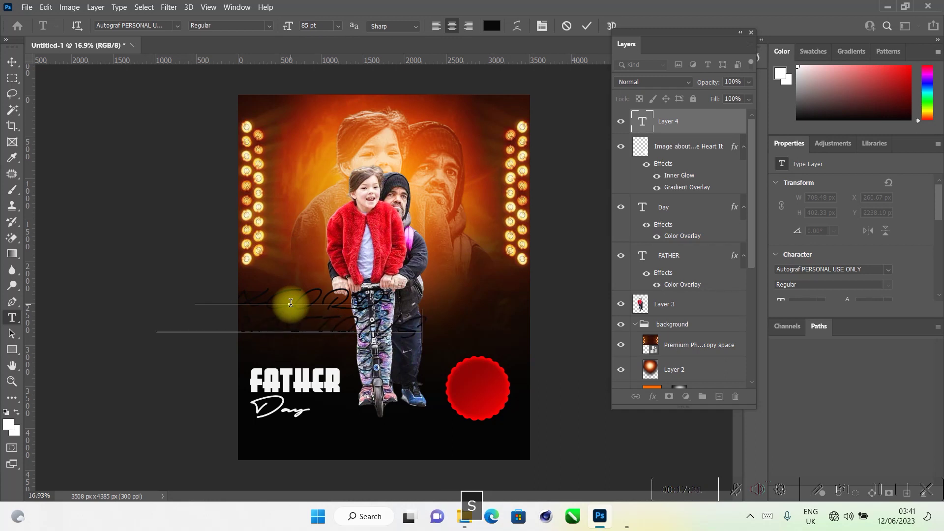
# Step: Set the EXGORD CREATIONS text in the MTN Brighter Sans ExtraBold font
pyautogui.hotkey('ctrl', 'a')
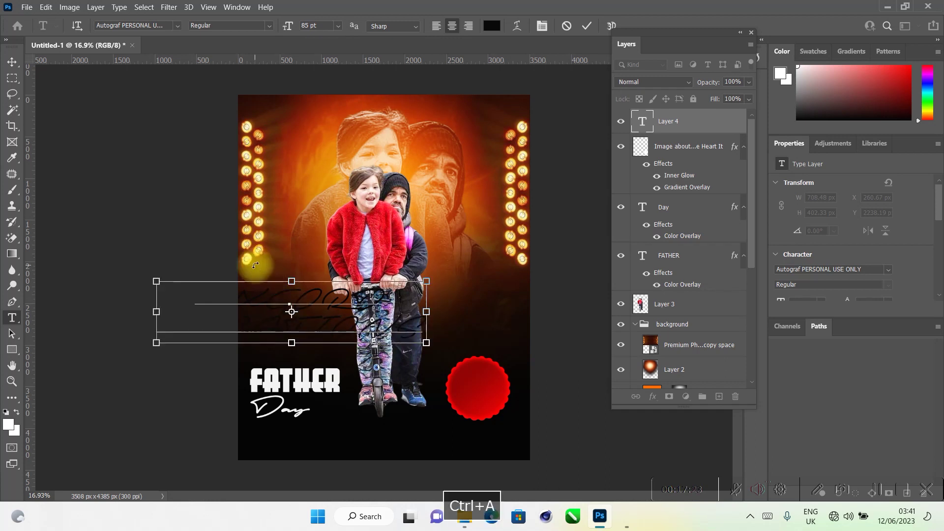
pyautogui.click(176, 25)
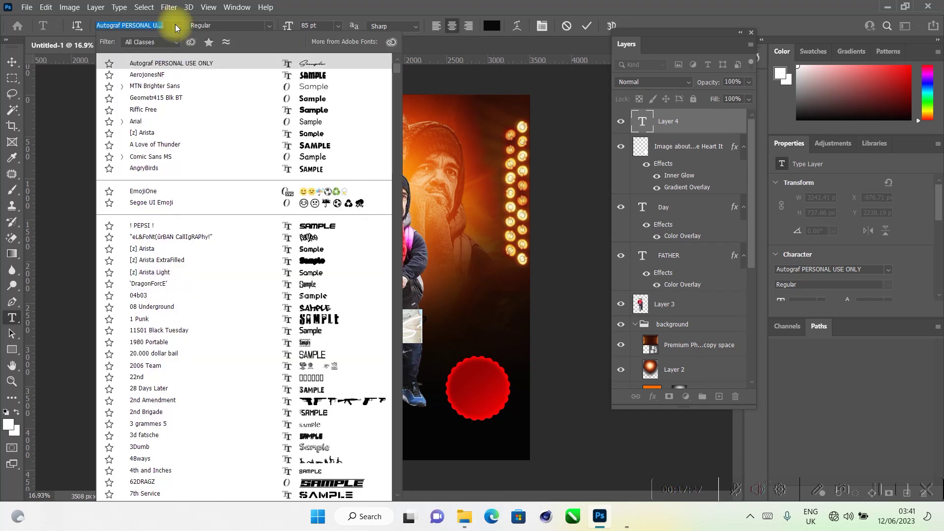
pyautogui.write('MTN Brighter Sans')
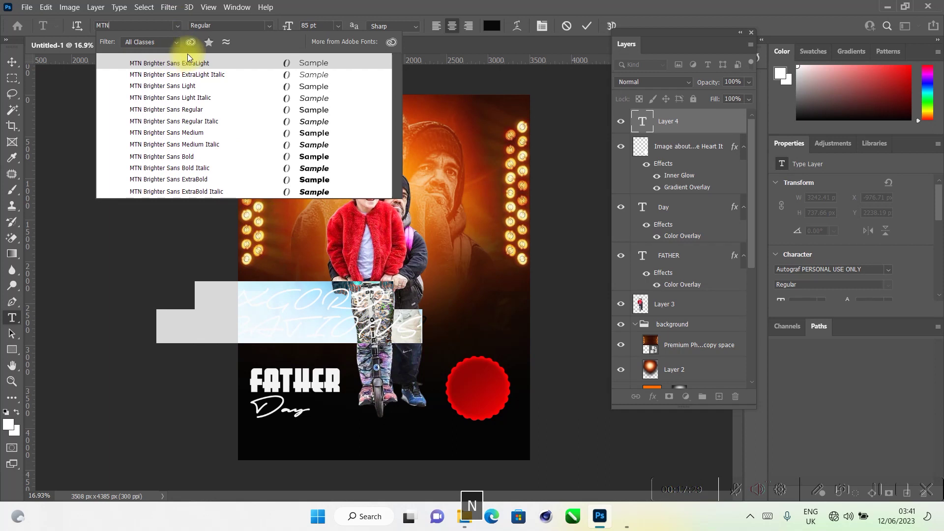
pyautogui.click(312, 180)
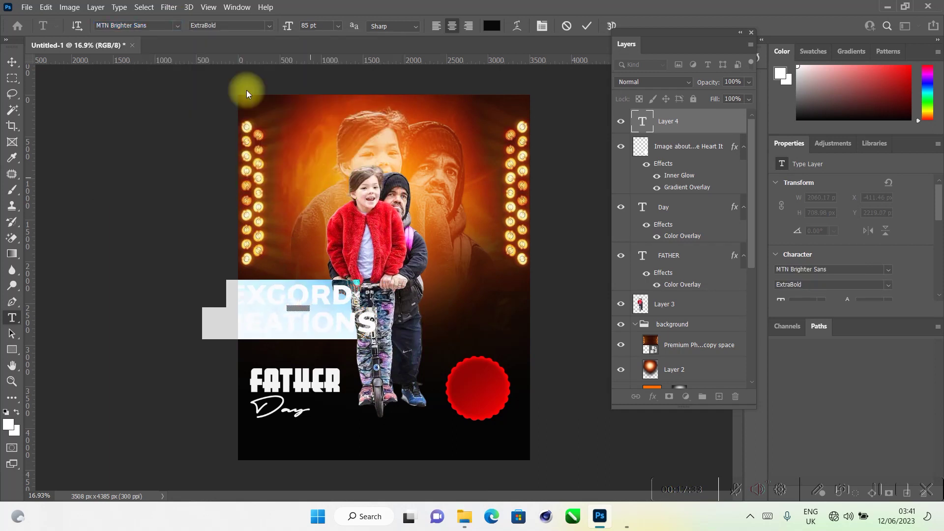
# Step: Scale the EXGORD CREATIONS text to 29.88% and place it on the red scalloped badge
pyautogui.click(11, 62)
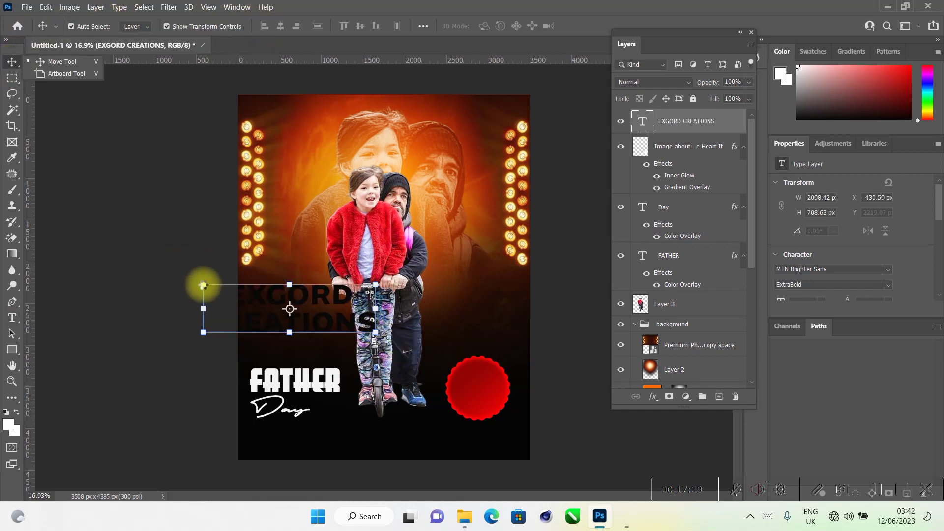
pyautogui.moveTo(203, 285); pyautogui.dragTo(460, 393)
pyautogui.press('Return')
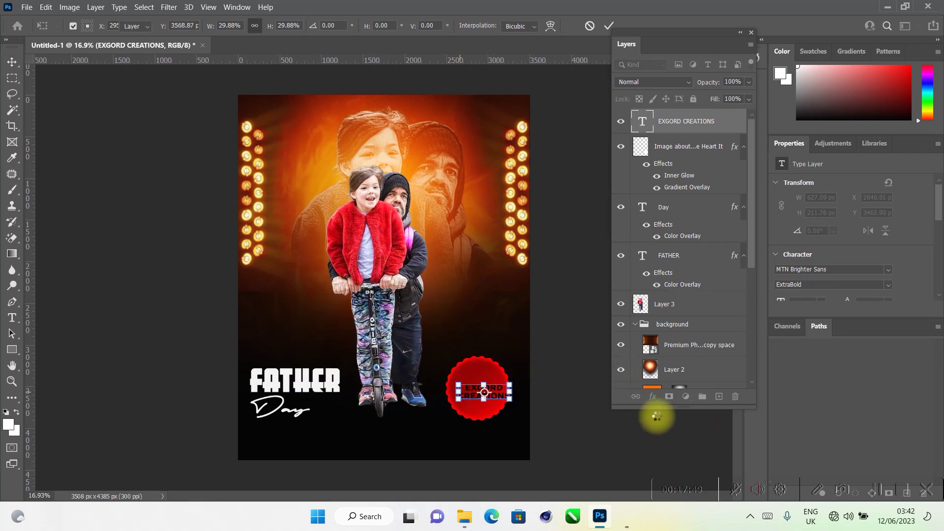
# Step: Give the EXGORD CREATIONS text an off-white f3f3f3 Color Overlay at 100% opacity and centre it on the red badge
pyautogui.click(651, 396)
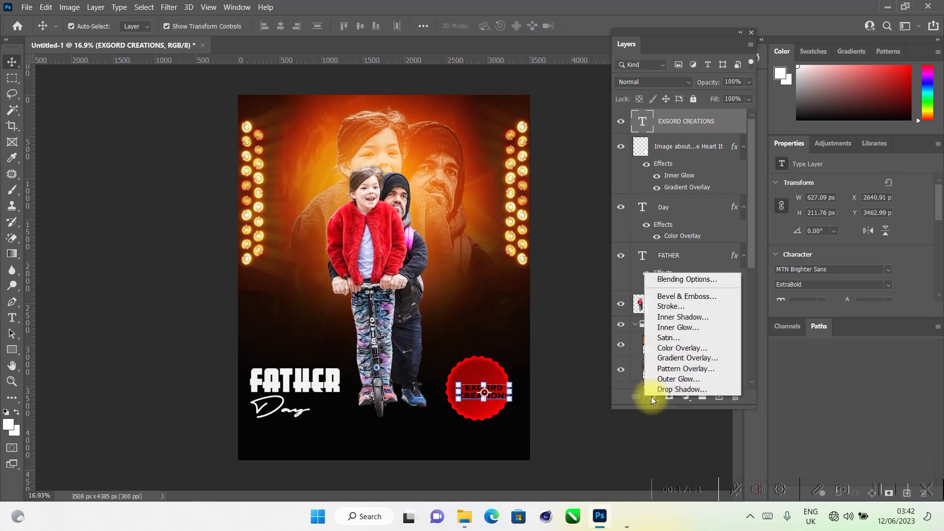
pyautogui.click(670, 348)
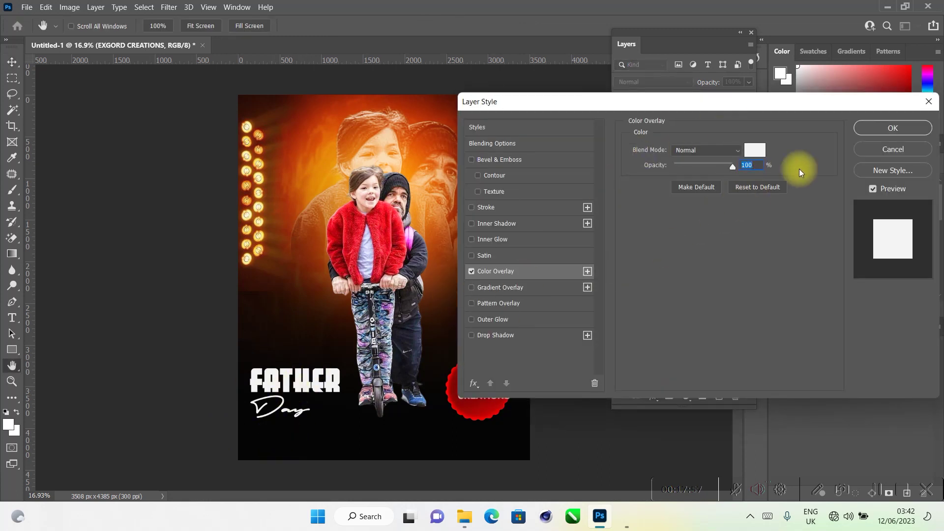
pyautogui.click(755, 152)
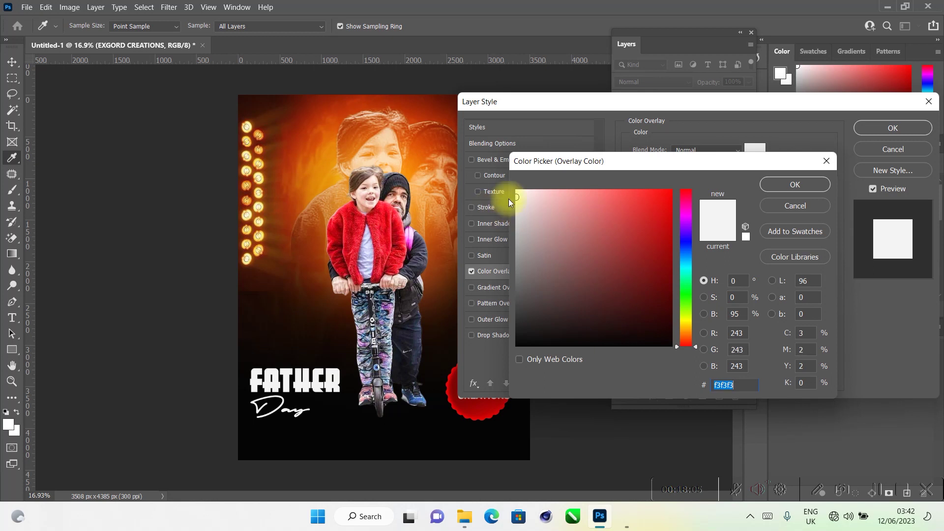
pyautogui.click(804, 182)
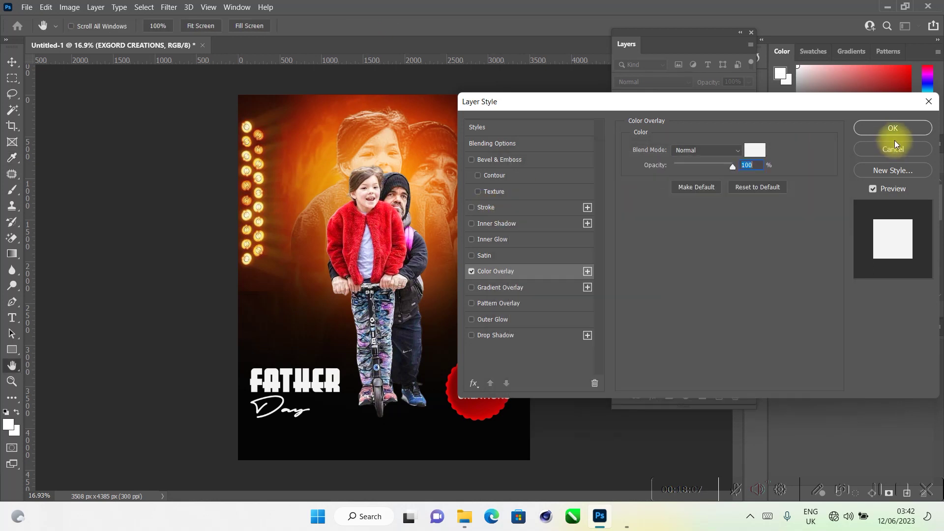
pyautogui.click(894, 131)
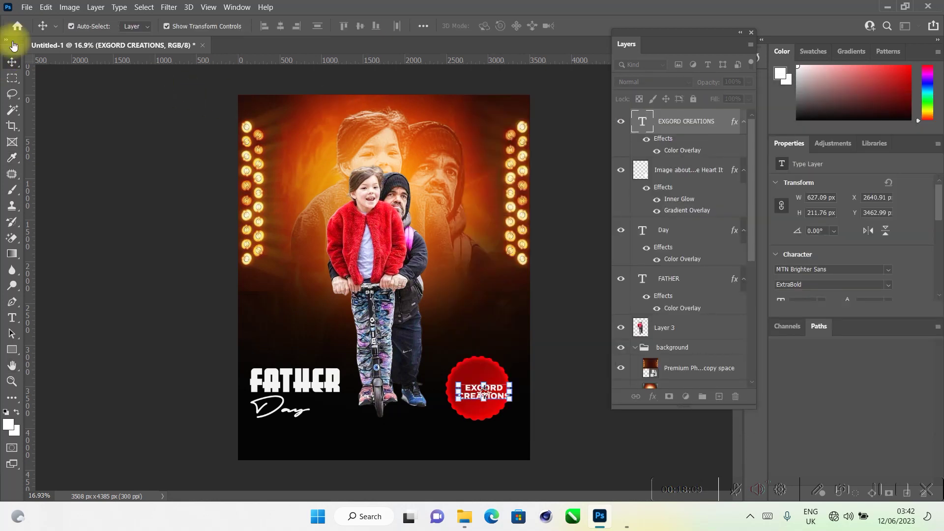
pyautogui.moveTo(472, 393)
pyautogui.mouseDown()
pyautogui.moveTo(467, 386)
pyautogui.moveTo(489, 391)
pyautogui.mouseUp()
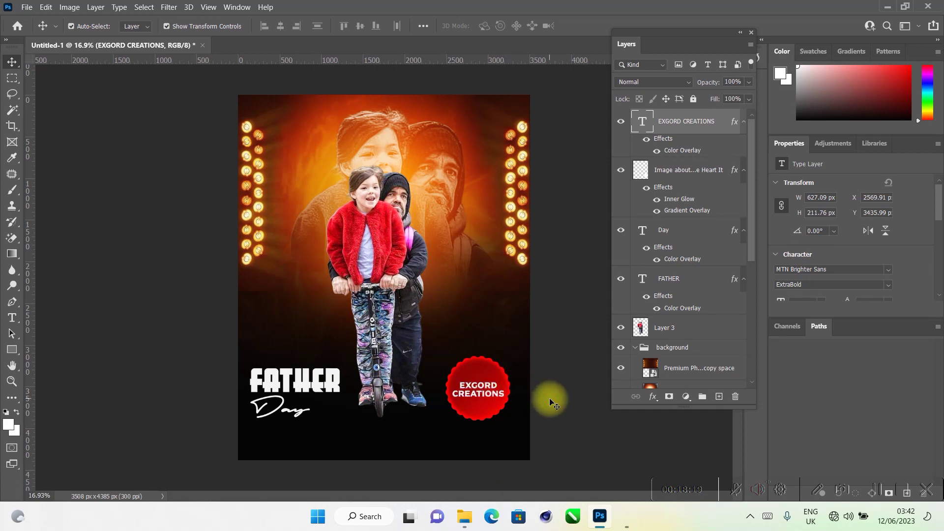
pyautogui.click(550, 398)
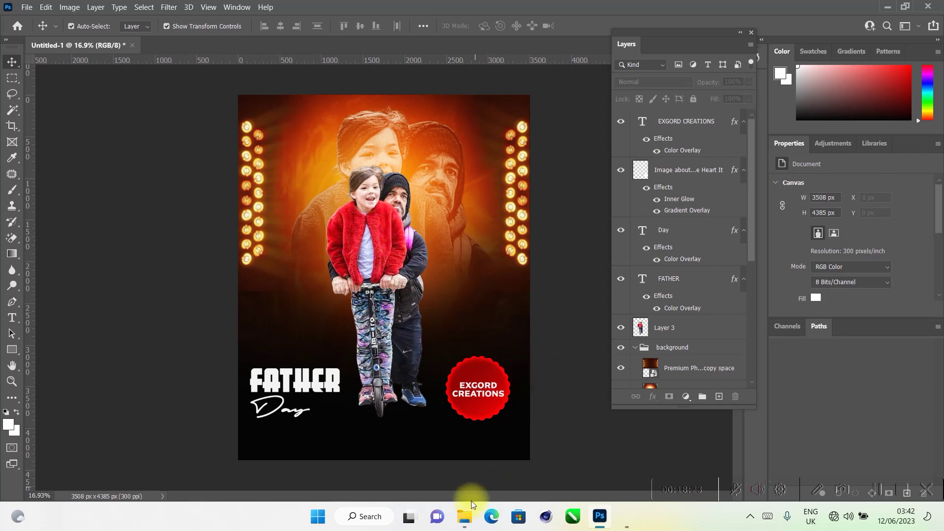
# Step: Place the gold confetti image pngwing.com (37) from the ff folder into the flyer
pyautogui.moveTo(467, 513)
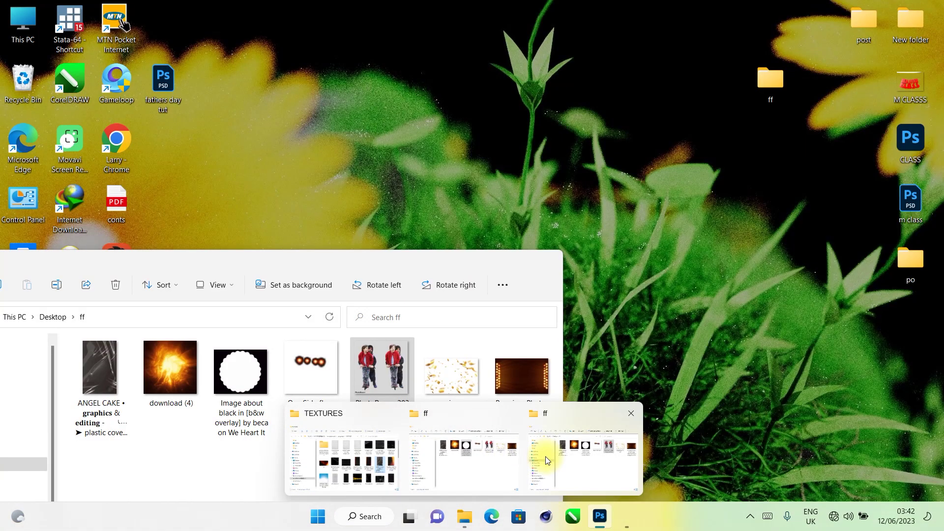
pyautogui.click(545, 456)
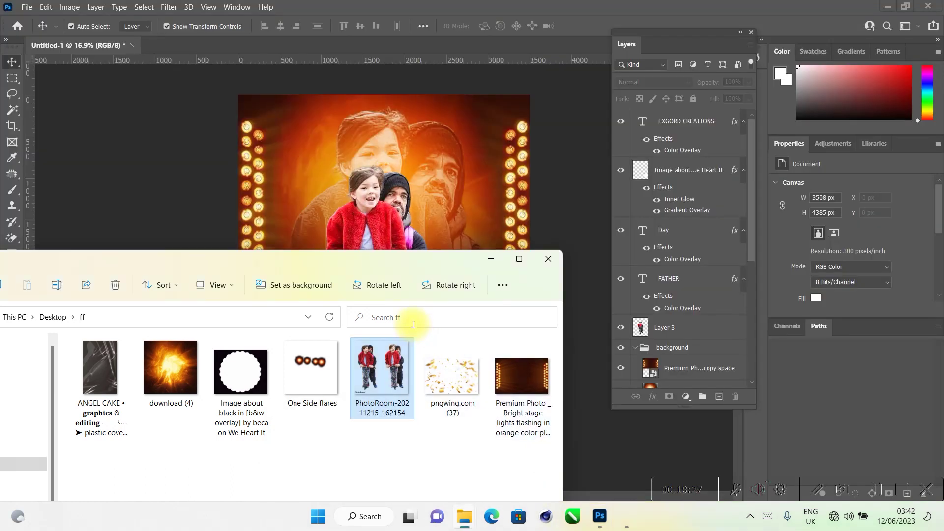
pyautogui.moveTo(292, 256); pyautogui.dragTo(762, 186)
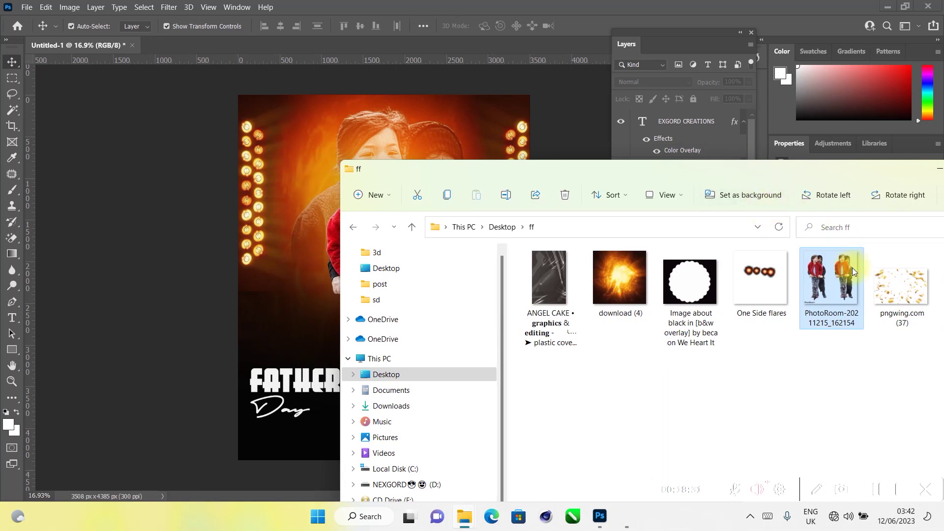
pyautogui.click(904, 299)
pyautogui.moveTo(875, 324); pyautogui.dragTo(308, 279)
pyautogui.press('space')
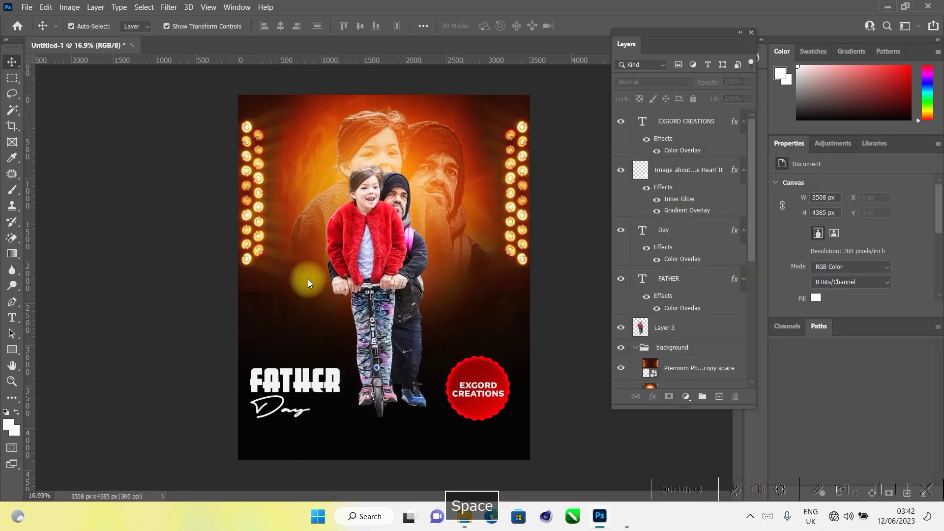
# Step: Scale the confetti image to about 228.05% and position it to cover the whole flyer
pyautogui.moveTo(383, 191); pyautogui.dragTo(384, 119)
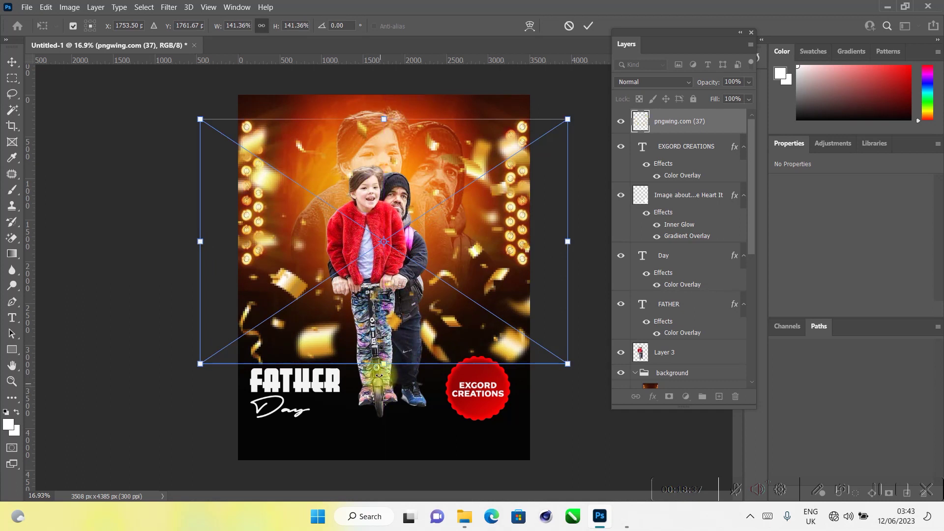
pyautogui.moveTo(379, 362); pyautogui.dragTo(377, 514)
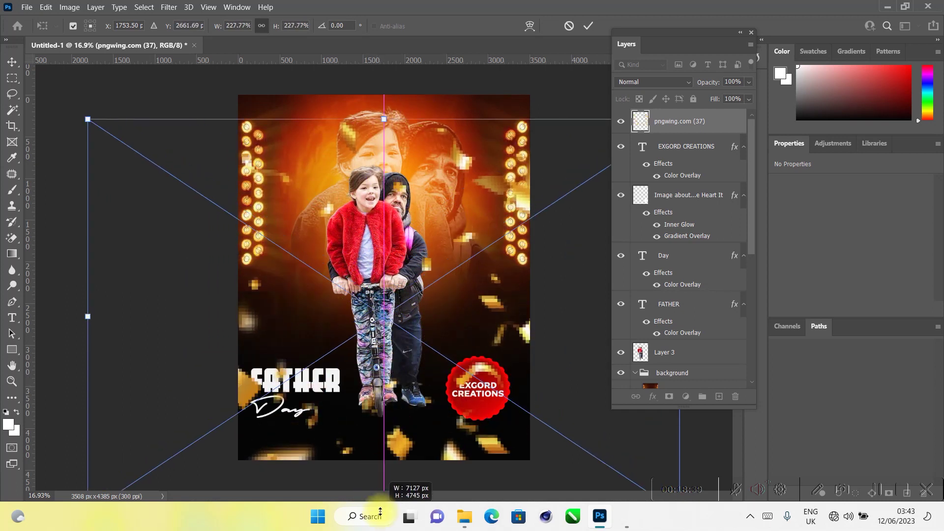
pyautogui.moveTo(387, 317); pyautogui.dragTo(381, 251)
pyautogui.moveTo(386, 333)
pyautogui.mouseDown()
pyautogui.moveTo(384, 300)
pyautogui.moveTo(384, 320)
pyautogui.mouseUp()
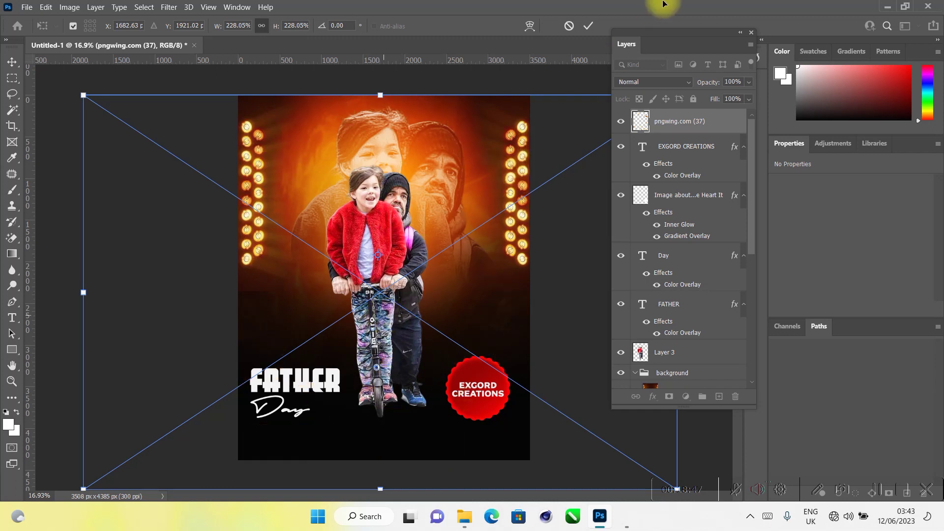
pyautogui.click(590, 26)
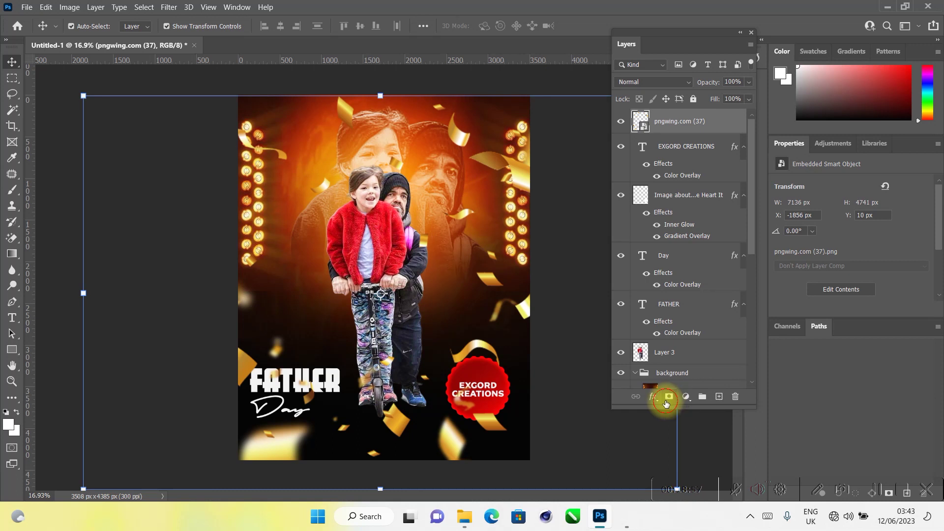
# Step: Add a layer mask to the confetti layer and paint it black with a 1700 px brush across the flyer's upper part
pyautogui.click(668, 398)
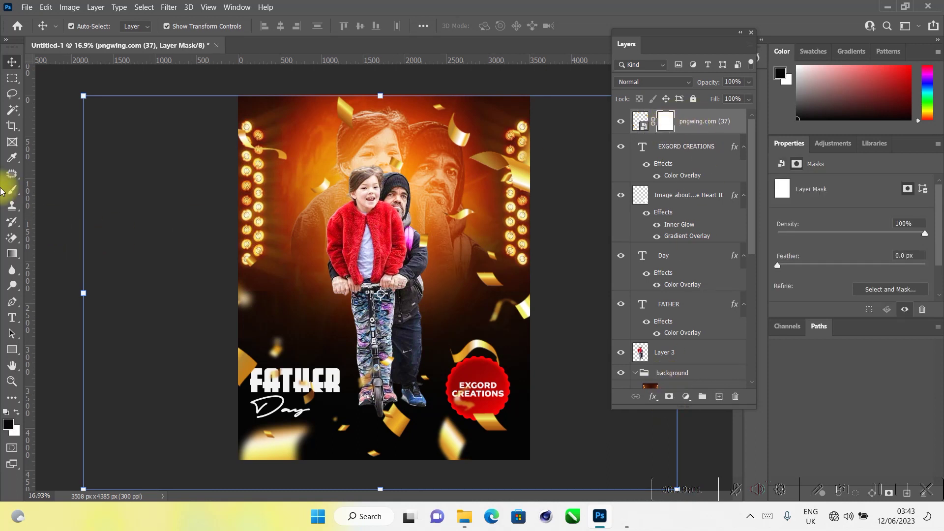
pyautogui.click(11, 191)
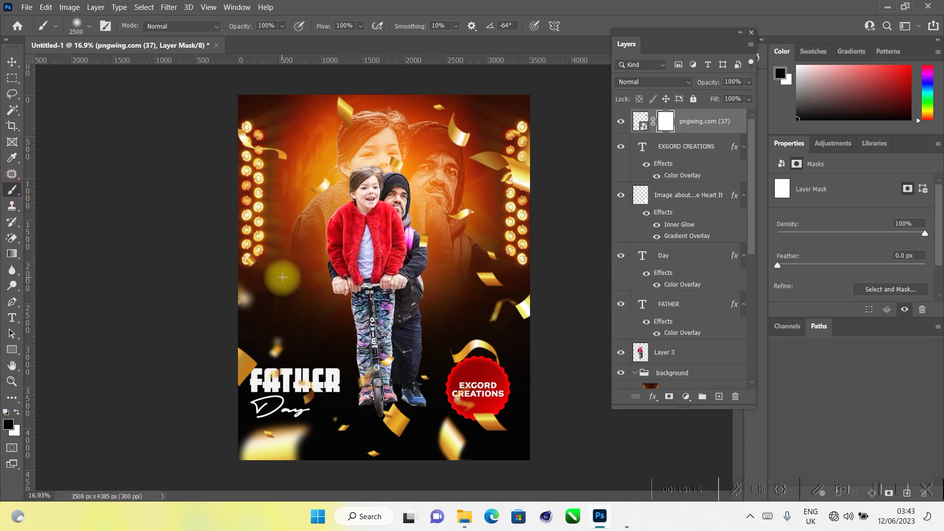
pyautogui.press('capslock')
pyautogui.press('[')
pyautogui.press('[')
pyautogui.press('[')
pyautogui.press('[')
pyautogui.press('[')
pyautogui.press('[')
pyautogui.press('[')
pyautogui.press('[')
pyautogui.moveTo(307, 192)
pyautogui.mouseDown()
pyautogui.moveTo(328, 217)
pyautogui.moveTo(260, 167)
pyautogui.moveTo(225, 163)
pyautogui.moveTo(218, 139)
pyautogui.moveTo(213, 149)
pyautogui.moveTo(371, 129)
pyautogui.moveTo(355, 137)
pyautogui.moveTo(351, 109)
pyautogui.moveTo(320, 124)
pyautogui.moveTo(426, 88)
pyautogui.moveTo(499, 118)
pyautogui.moveTo(508, 172)
pyautogui.moveTo(526, 186)
pyautogui.moveTo(501, 161)
pyautogui.moveTo(511, 161)
pyautogui.moveTo(498, 179)
pyautogui.moveTo(477, 157)
pyautogui.moveTo(499, 151)
pyautogui.moveTo(452, 131)
pyautogui.moveTo(383, 169)
pyautogui.mouseUp()
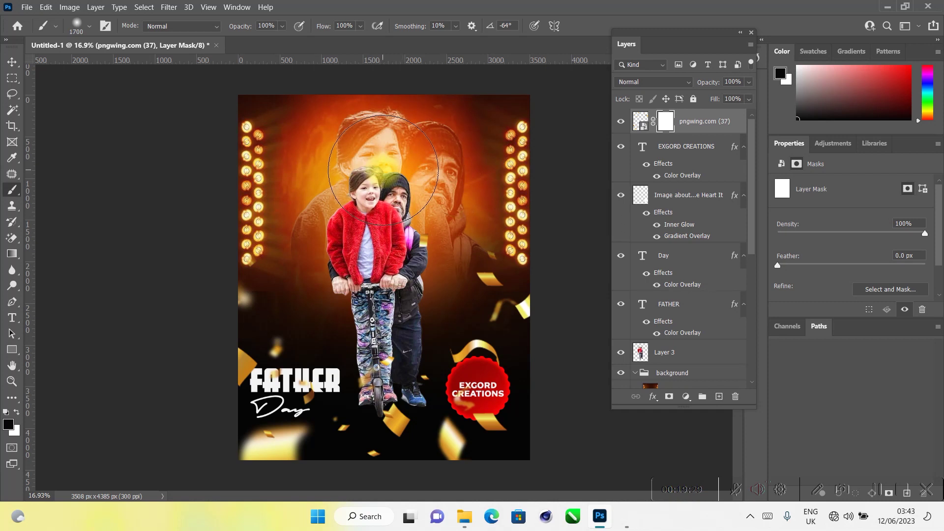
# Step: Mask out the confetti down the flyer's right side above the badge with a 1700 px brush at 100% hardness
pyautogui.rightClick(383, 169)
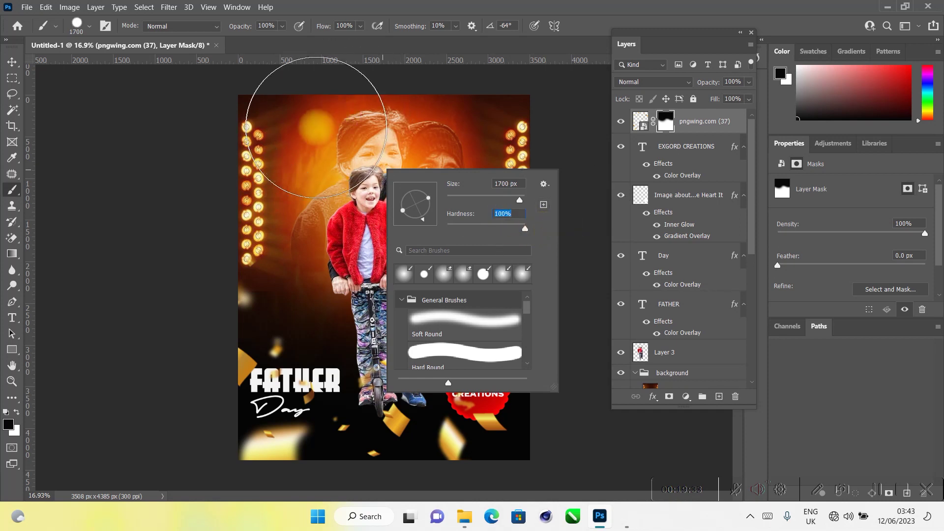
pyautogui.press('Escape')
pyautogui.moveTo(489, 195)
pyautogui.mouseDown()
pyautogui.moveTo(511, 280)
pyautogui.moveTo(537, 294)
pyautogui.moveTo(498, 292)
pyautogui.moveTo(477, 342)
pyautogui.moveTo(464, 282)
pyautogui.mouseUp()
# Step: Mask out the confetti over the scooter, legs and FATHER text with a 700 px hard brush
pyautogui.rightClick(465, 282)
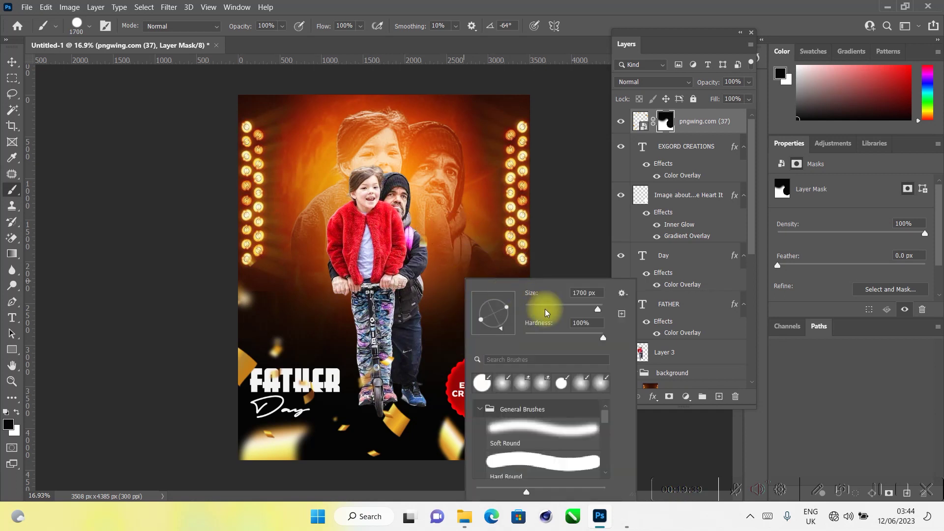
pyautogui.moveTo(549, 309); pyautogui.dragTo(573, 309)
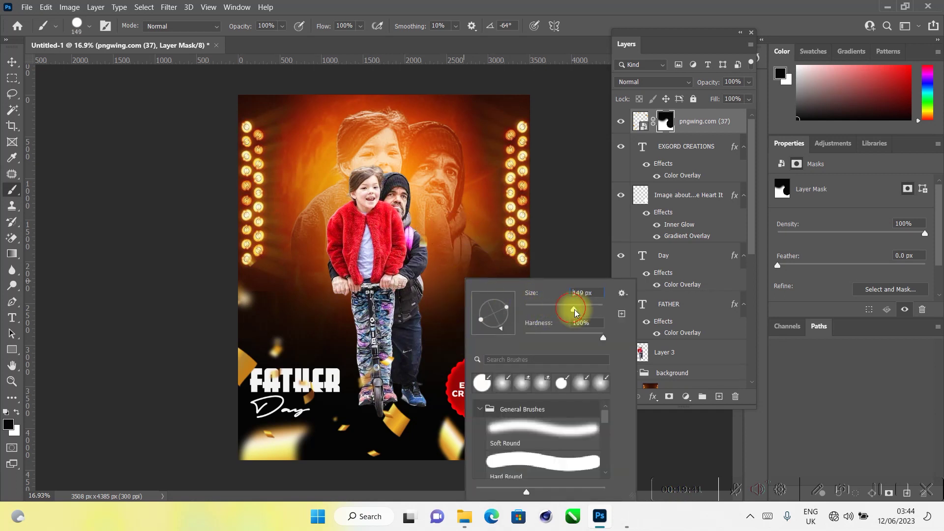
pyautogui.click(385, 310)
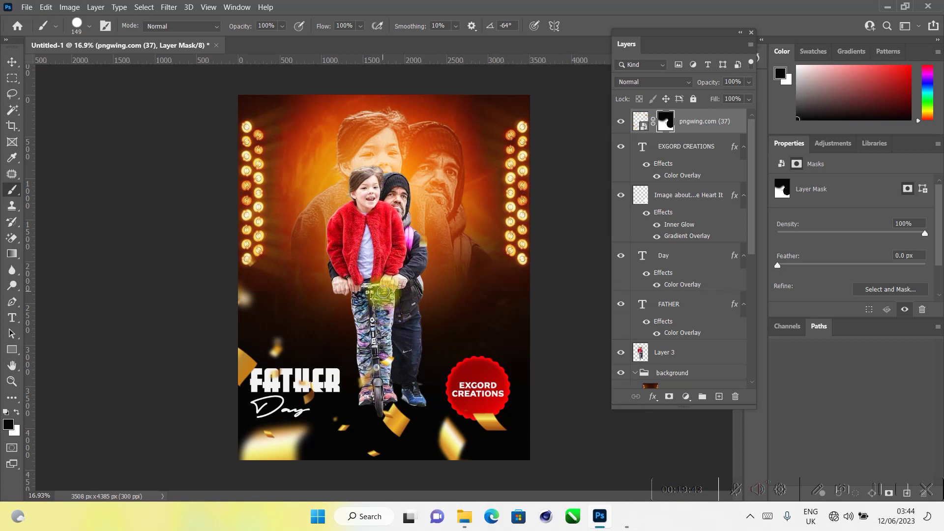
pyautogui.press(']')
pyautogui.press(']')
pyautogui.press(']')
pyautogui.press(']')
pyautogui.press(']')
pyautogui.press(']')
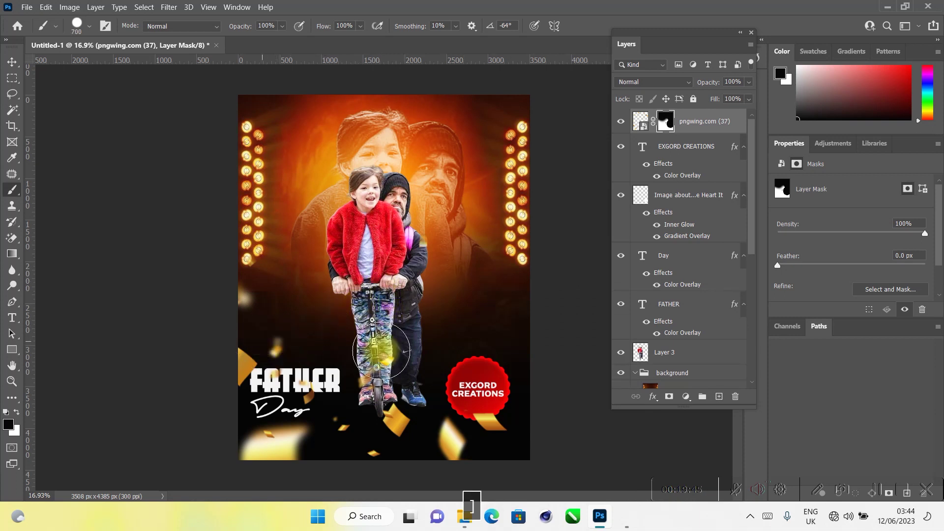
pyautogui.moveTo(406, 368)
pyautogui.mouseDown()
pyautogui.moveTo(373, 377)
pyautogui.moveTo(396, 425)
pyautogui.moveTo(372, 442)
pyautogui.moveTo(344, 412)
pyautogui.moveTo(364, 399)
pyautogui.moveTo(342, 369)
pyautogui.moveTo(306, 366)
pyautogui.mouseUp()
# Step: Mask out the confetti around and below the EXGORD CREATIONS badge with an 800 px brush
pyautogui.press('[')
pyautogui.press('[')
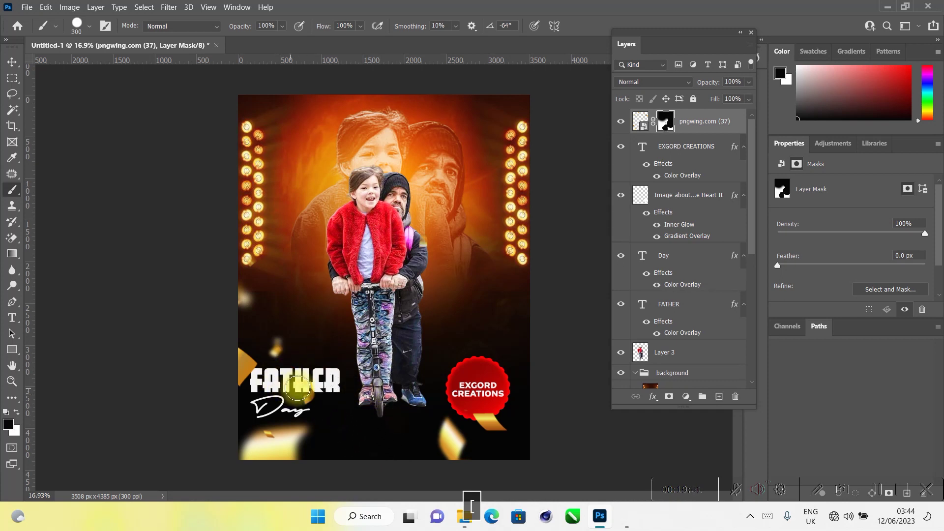
pyautogui.press(']')
pyautogui.press(']')
pyautogui.press(']')
pyautogui.press(']')
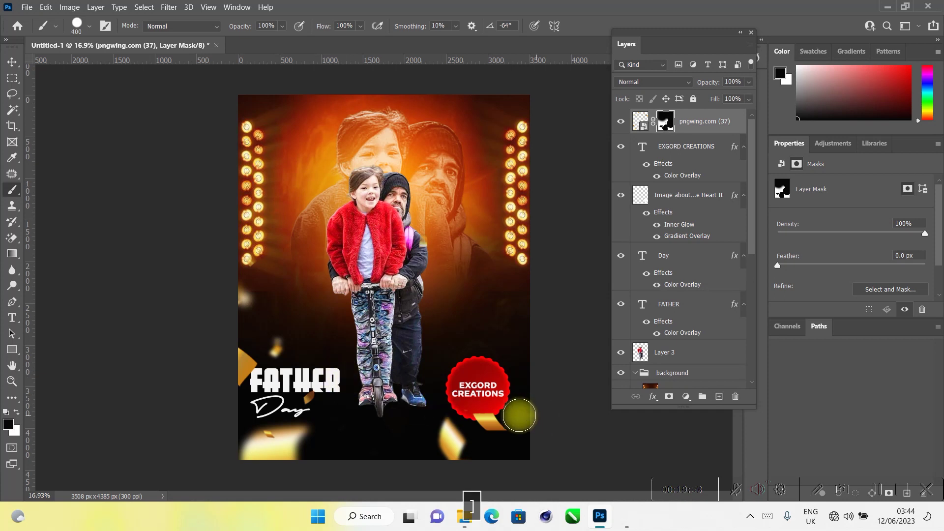
pyautogui.moveTo(512, 419)
pyautogui.mouseDown()
pyautogui.moveTo(425, 444)
pyautogui.moveTo(486, 422)
pyautogui.mouseUp()
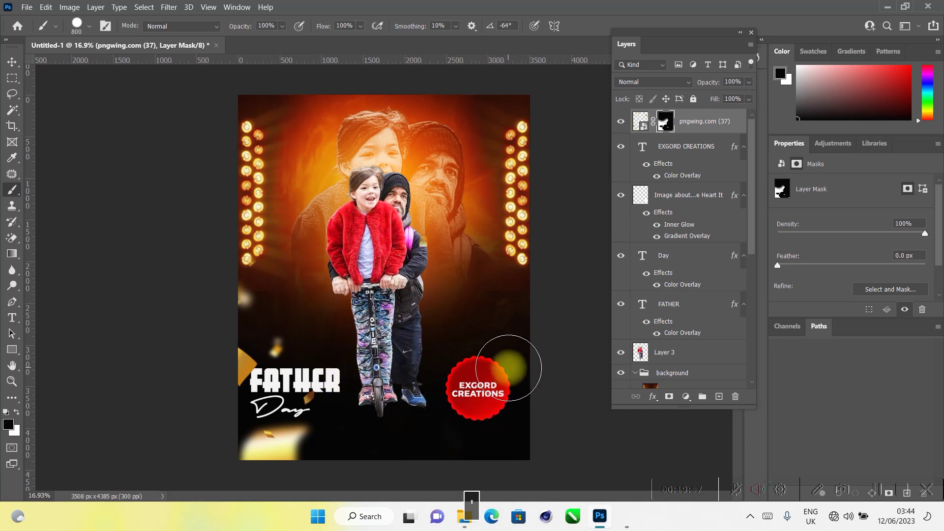
# Step: Paint white on the confetti mask to restore the gold piece at the flyer's right edge above the badge
pyautogui.click(18, 412)
pyautogui.moveTo(531, 313); pyautogui.dragTo(549, 371)
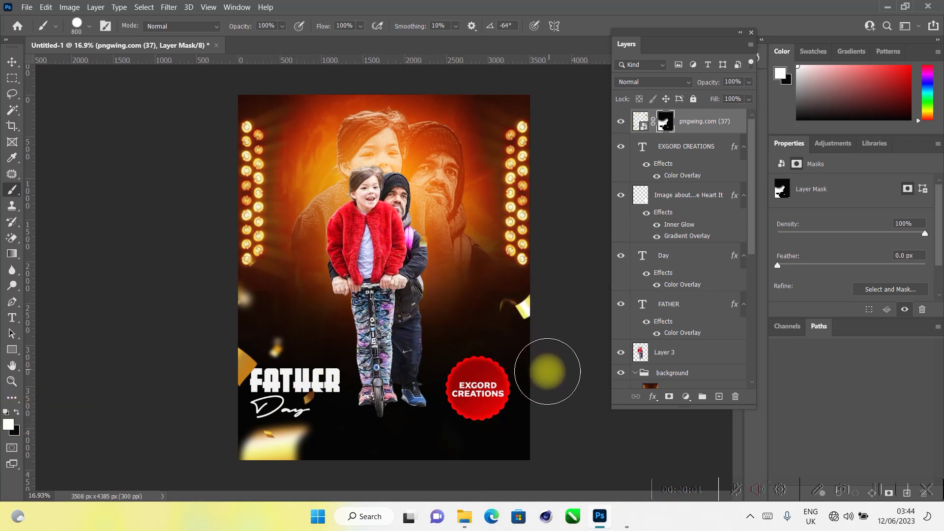
pyautogui.moveTo(536, 415)
pyautogui.mouseDown()
pyautogui.moveTo(512, 456)
pyautogui.moveTo(493, 459)
pyautogui.moveTo(477, 447)
pyautogui.moveTo(460, 464)
pyautogui.moveTo(414, 469)
pyautogui.moveTo(459, 450)
pyautogui.moveTo(457, 435)
pyautogui.moveTo(447, 435)
pyautogui.moveTo(476, 432)
pyautogui.mouseUp()
pyautogui.press('x')
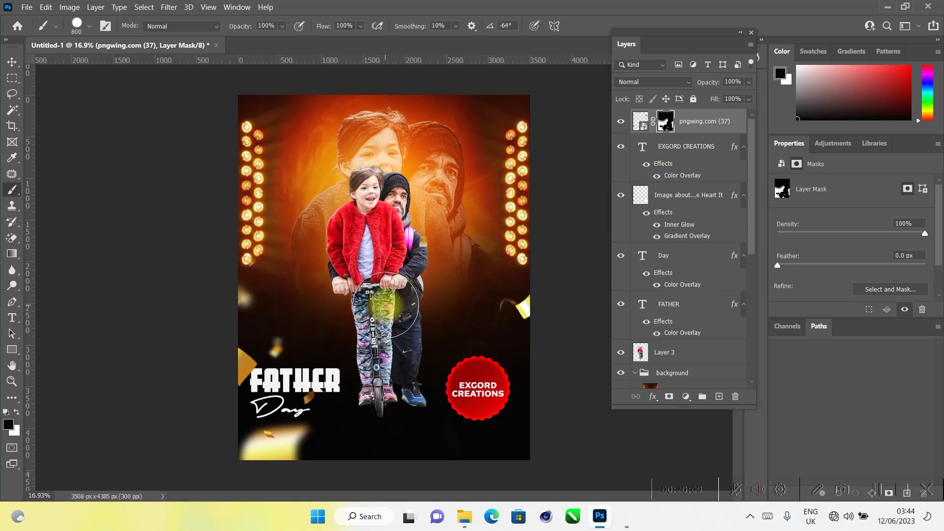
# Step: Restore the confetti beside the right-edge piece and mask out the surplus pieces near the badge with the 800 px brush
pyautogui.moveTo(519, 295); pyautogui.dragTo(502, 315)
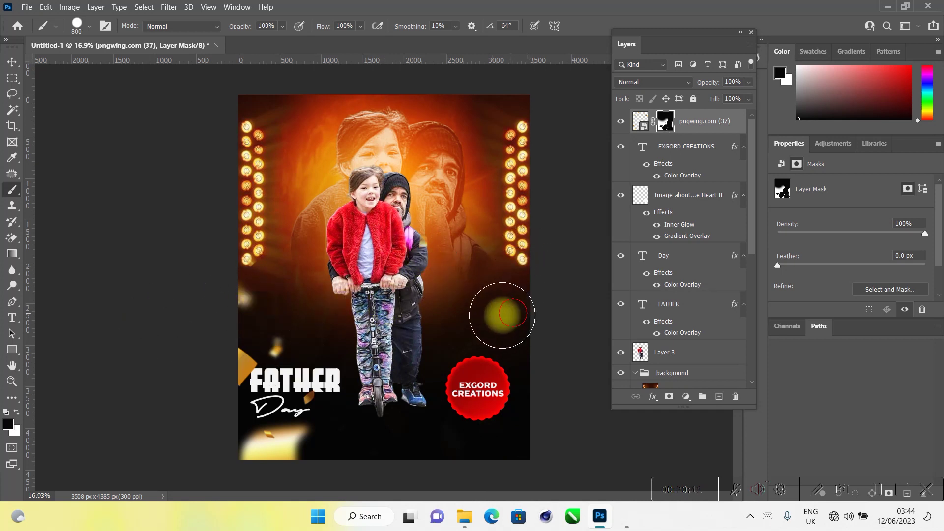
pyautogui.hotkey('ctrl', 'z')
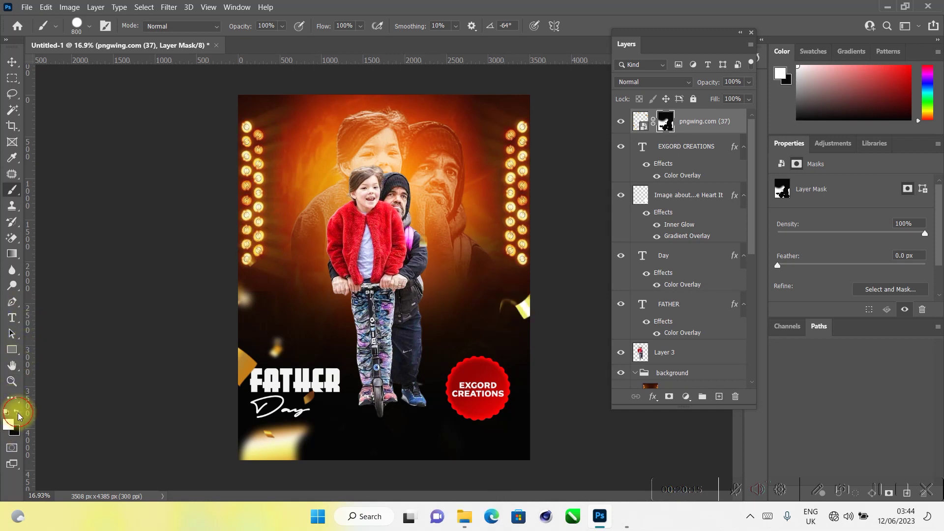
pyautogui.moveTo(493, 306)
pyautogui.mouseDown()
pyautogui.moveTo(491, 314)
pyautogui.moveTo(489, 296)
pyautogui.mouseUp()
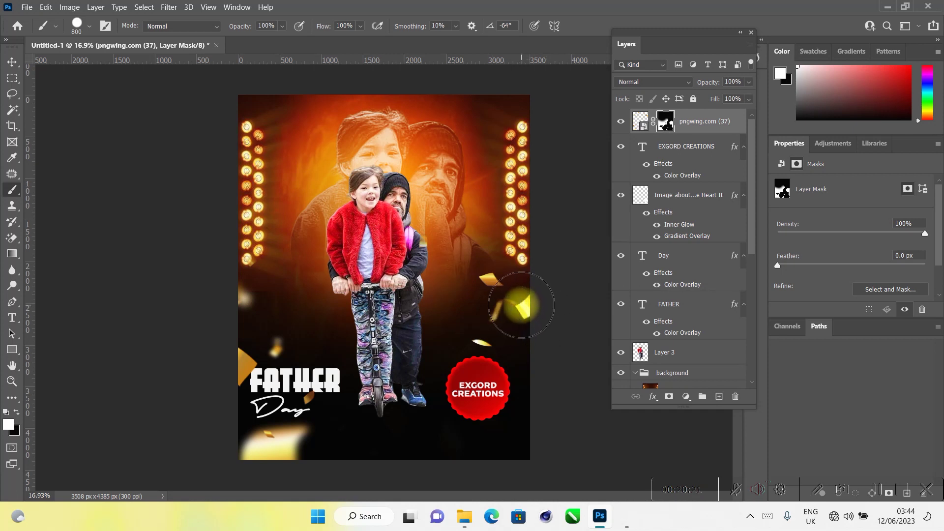
pyautogui.press('x')
pyautogui.moveTo(414, 367)
pyautogui.mouseDown()
pyautogui.moveTo(456, 351)
pyautogui.moveTo(476, 359)
pyautogui.moveTo(458, 388)
pyautogui.mouseUp()
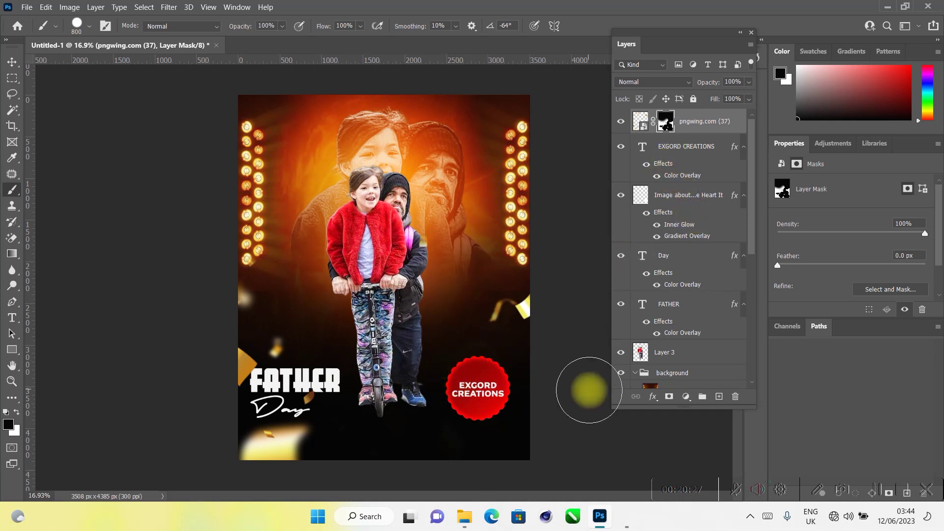
# Step: Place the ANGEL CAKE plastic cover texture from the ff folder and scale it to about 90.82% to cover the canvas
pyautogui.moveTo(463, 512)
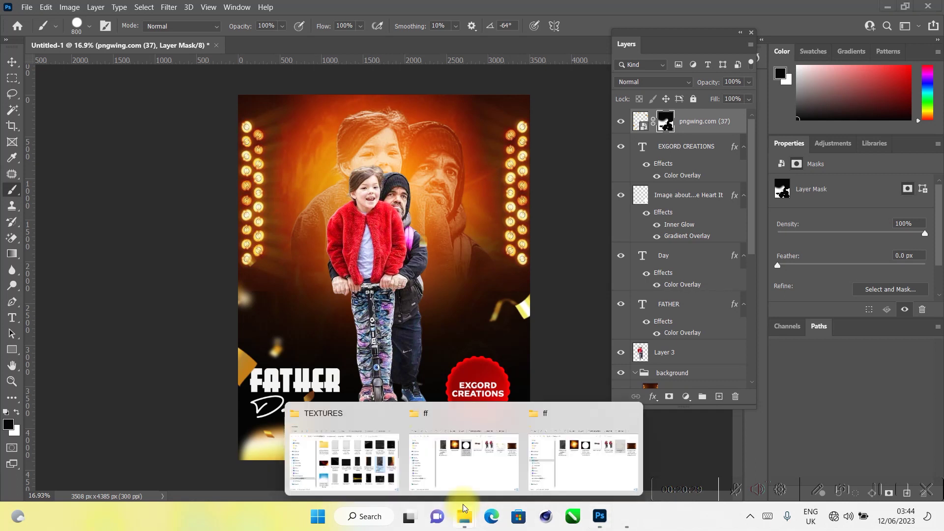
pyautogui.click(564, 461)
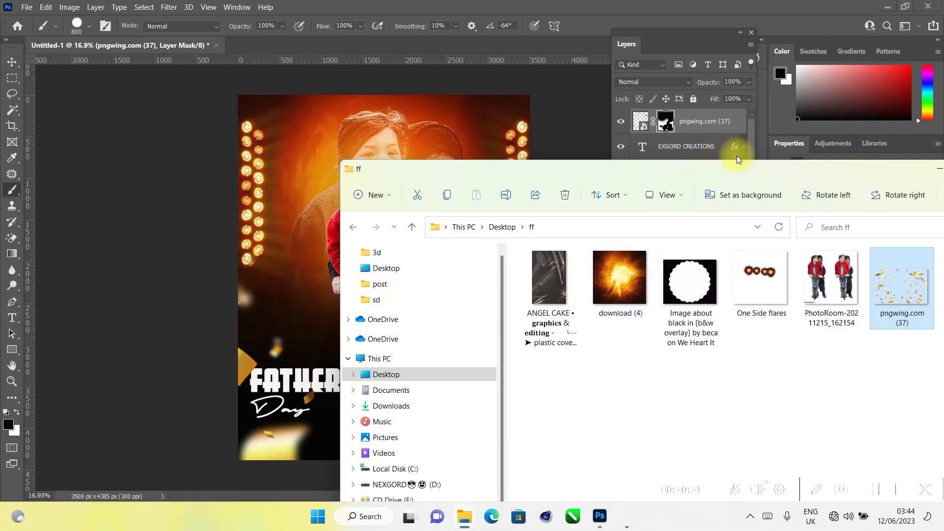
pyautogui.moveTo(738, 167); pyautogui.dragTo(701, 93)
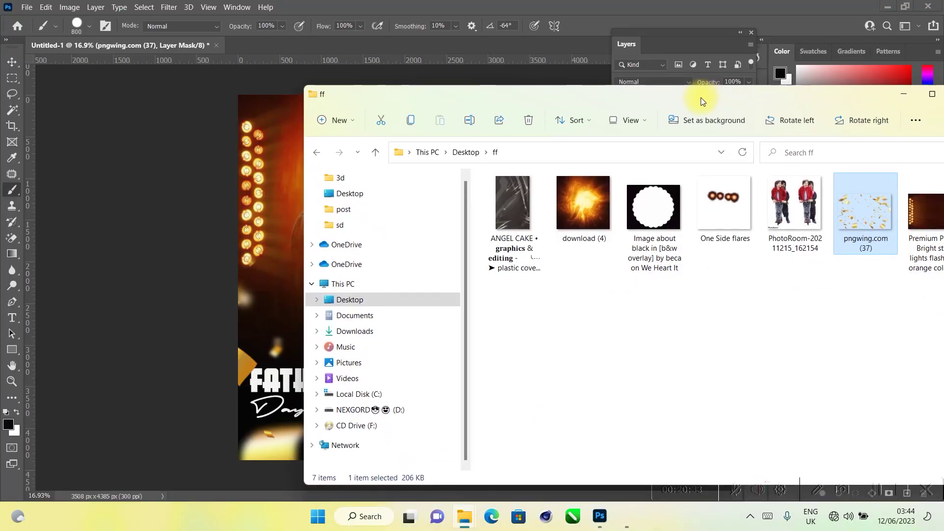
pyautogui.moveTo(511, 200); pyautogui.dragTo(272, 272)
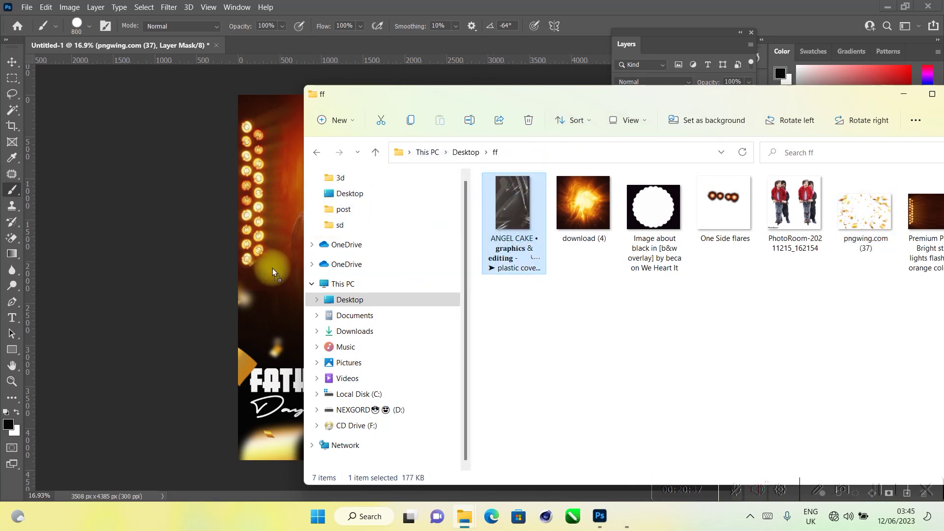
pyautogui.press('space')
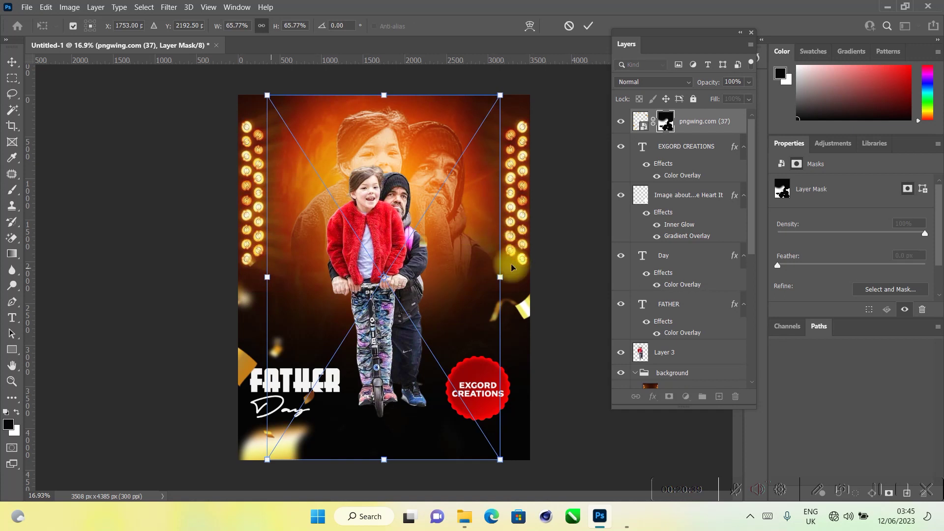
pyautogui.moveTo(507, 273); pyautogui.dragTo(554, 269)
pyautogui.moveTo(270, 277); pyautogui.dragTo(225, 278)
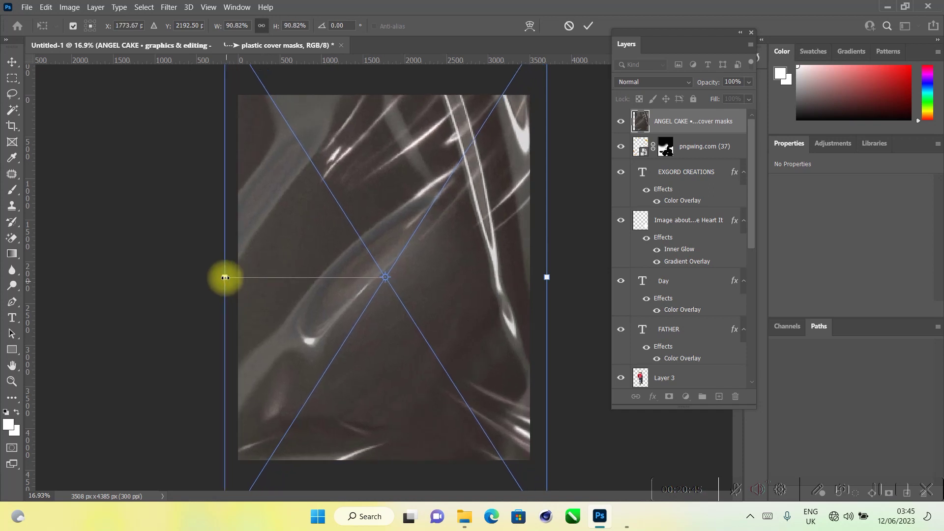
pyautogui.press('Return')
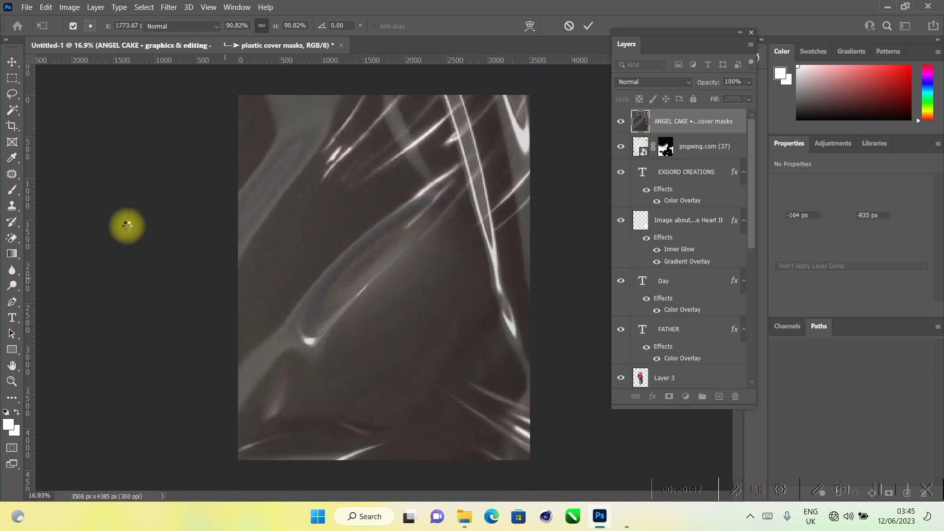
# Step: Set the plastic texture layer's blend mode to Screen and its opacity to 55%
pyautogui.click(14, 61)
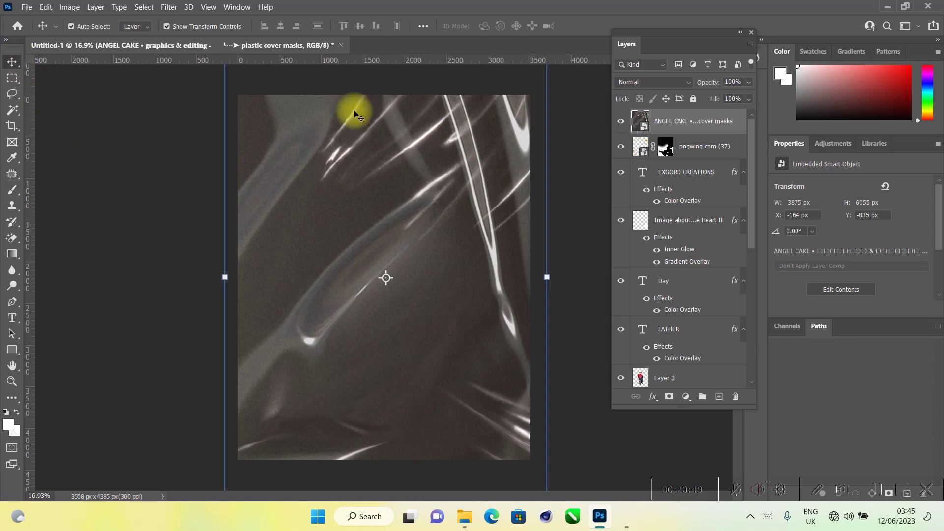
pyautogui.click(665, 84)
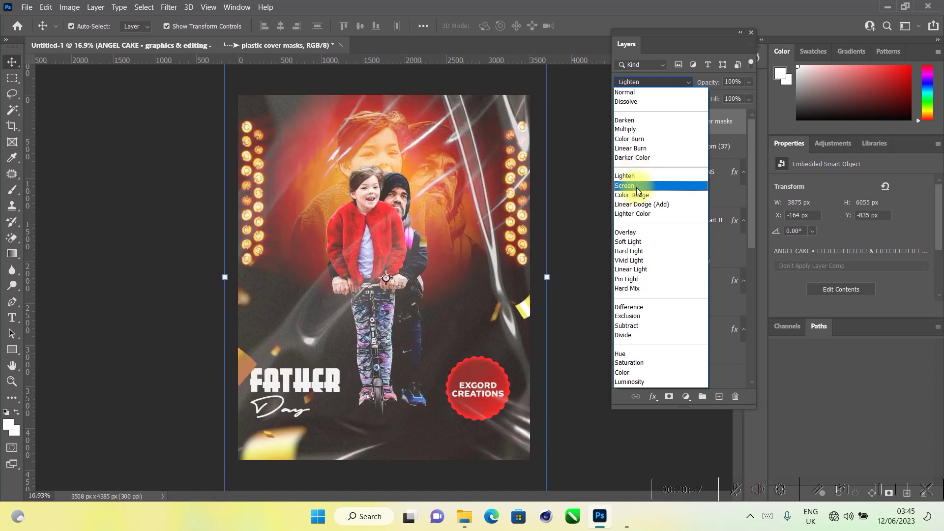
pyautogui.click(636, 187)
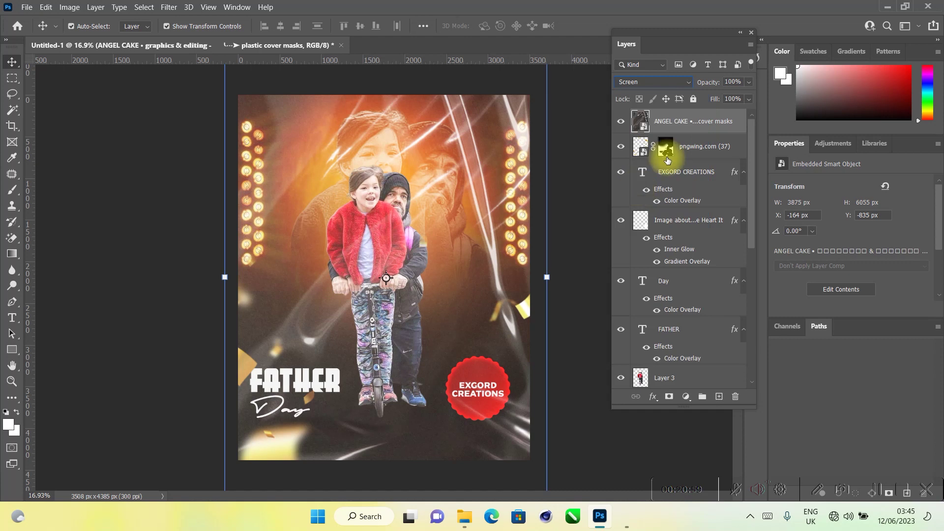
pyautogui.moveTo(711, 81); pyautogui.dragTo(685, 82)
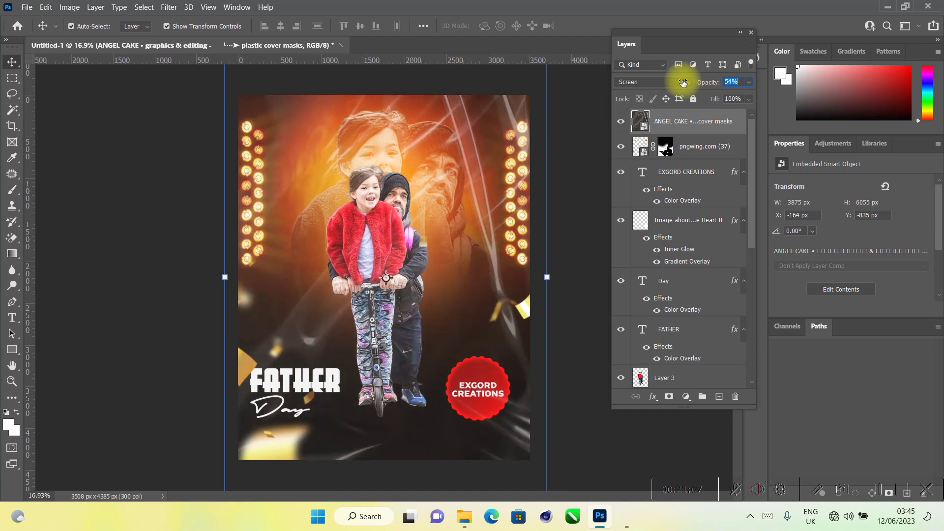
# Step: Move the plastic texture layer directly below Layer 3, above the background group, and set its opacity to 47%
pyautogui.moveTo(682, 123); pyautogui.dragTo(669, 347)
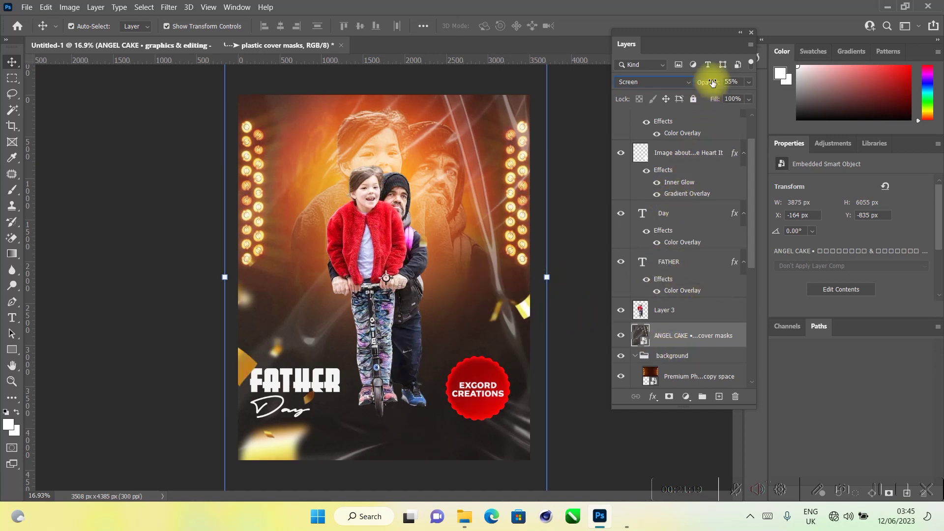
pyautogui.moveTo(714, 81); pyautogui.dragTo(708, 84)
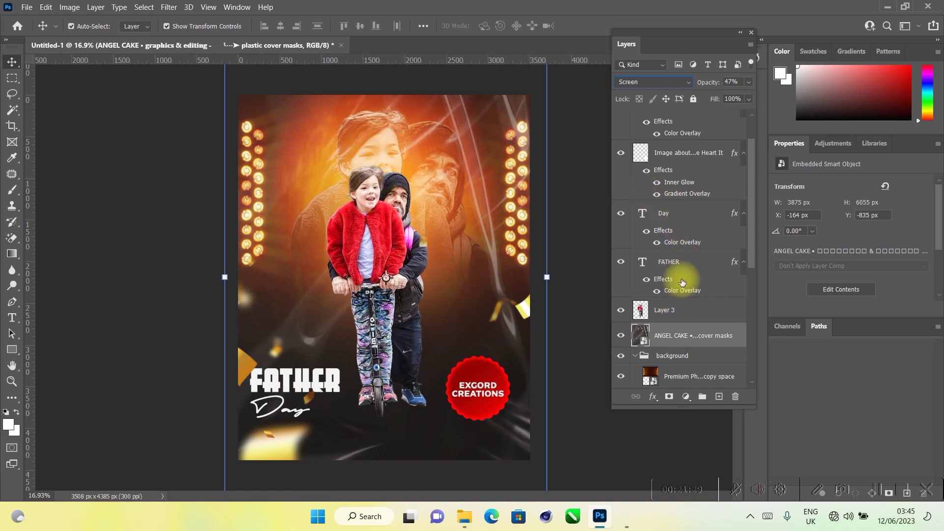
# Step: Add a layer mask to the plastic texture layer
pyautogui.scroll(-4, 683, 282)
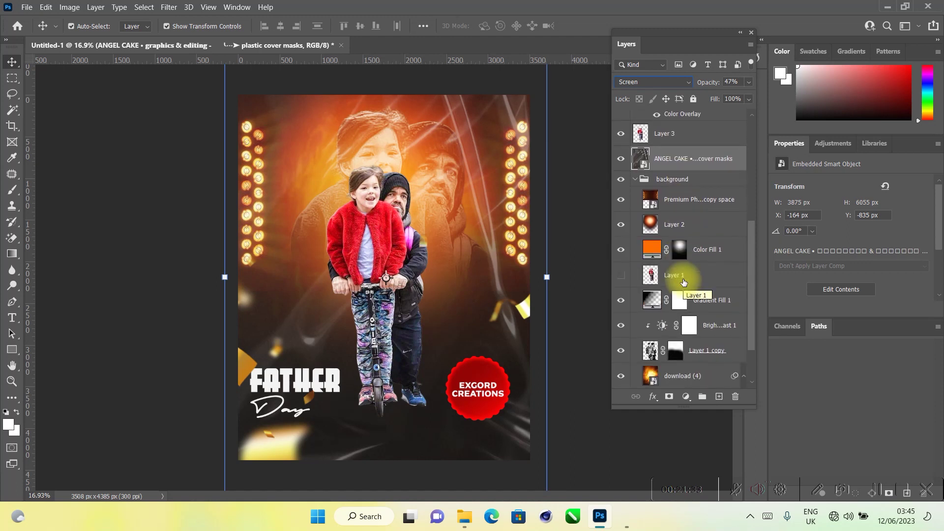
pyautogui.scroll(-1, 683, 282)
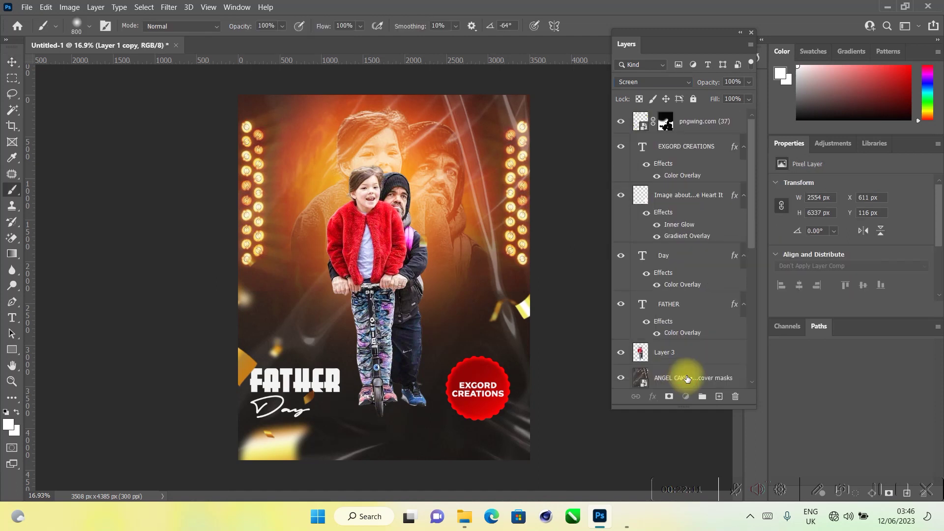
pyautogui.click(689, 375)
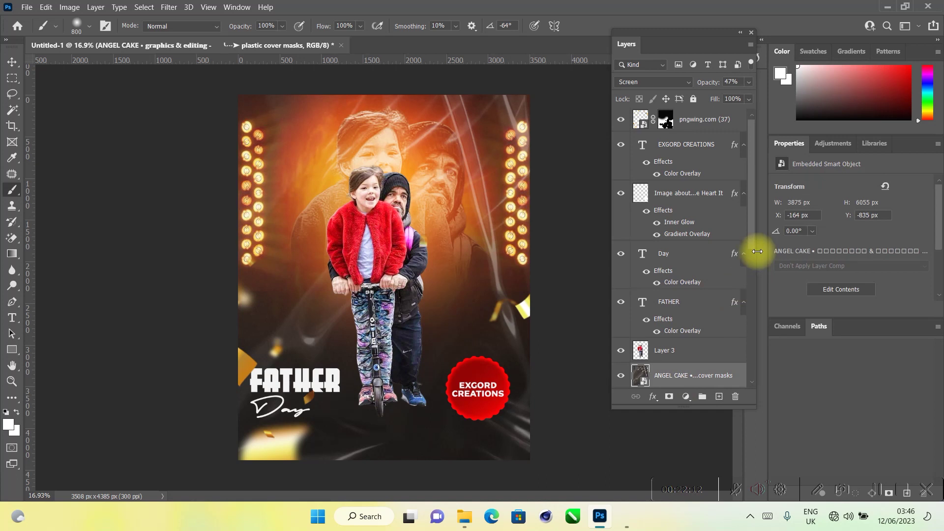
pyautogui.scroll(-1, 734, 291)
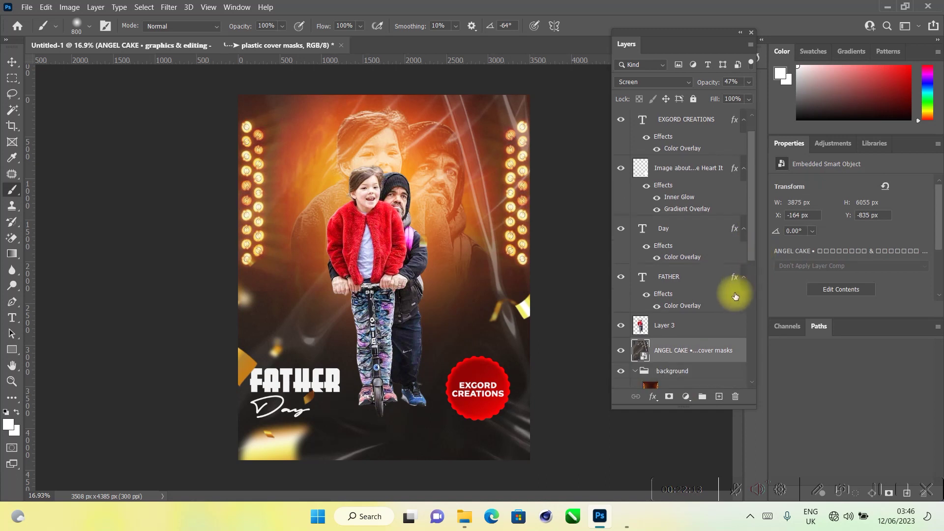
pyautogui.click(670, 397)
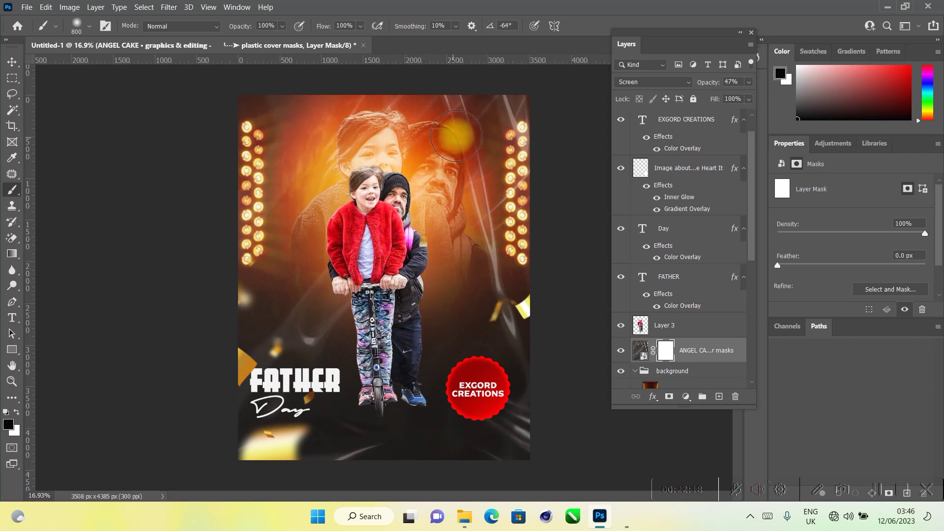
pyautogui.click(369, 141)
pyautogui.hotkey('ctrl', 'z')
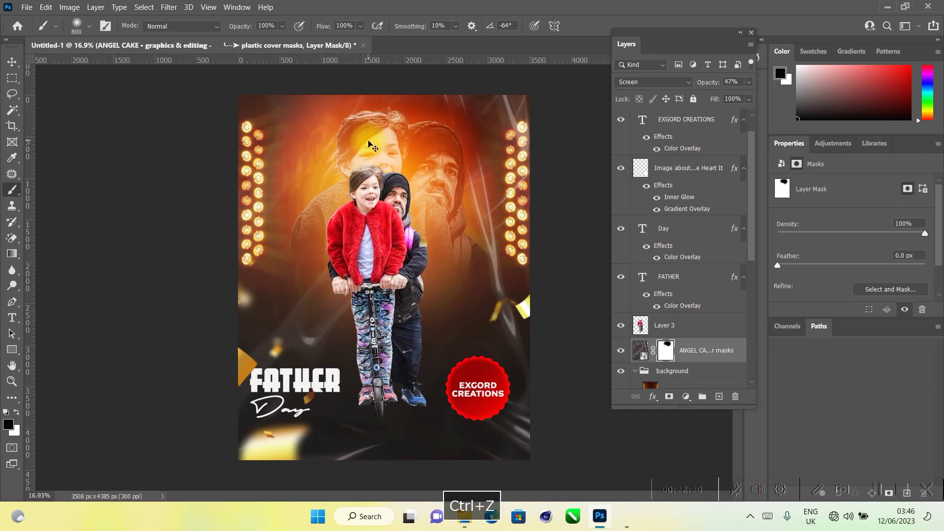
pyautogui.press('[')
pyautogui.press('[')
pyautogui.press('[')
pyautogui.press('[')
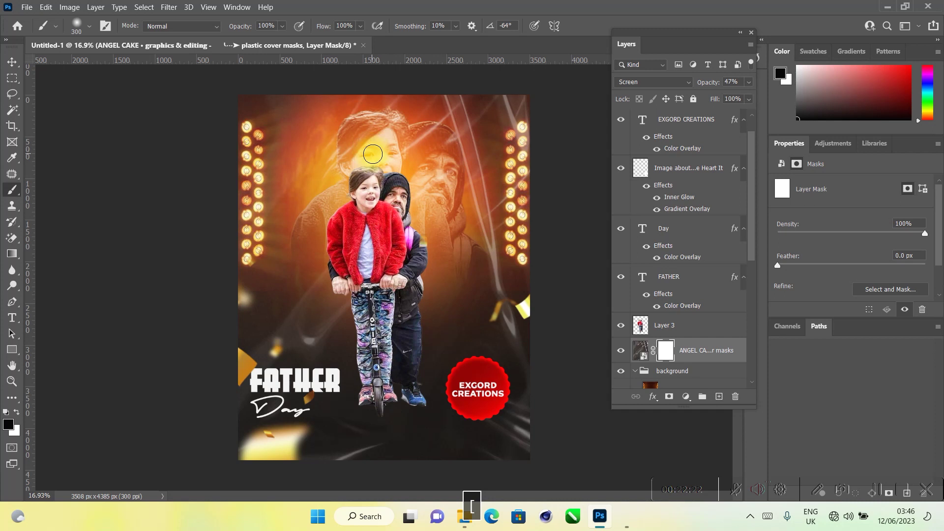
# Step: Mask out the plastic texture over the father and child and their faded portrait with a 1600 px soft brush, then deselect the layer
pyautogui.press(']')
pyautogui.press(']')
pyautogui.press(']')
pyautogui.press(']')
pyautogui.press(']')
pyautogui.press(']')
pyautogui.press(']')
pyautogui.click(389, 221)
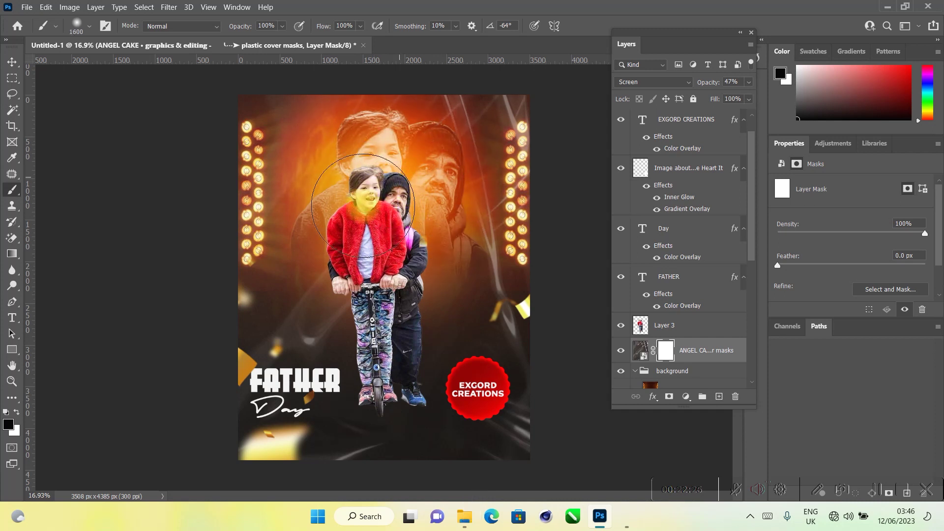
pyautogui.click(414, 192)
pyautogui.click(394, 175)
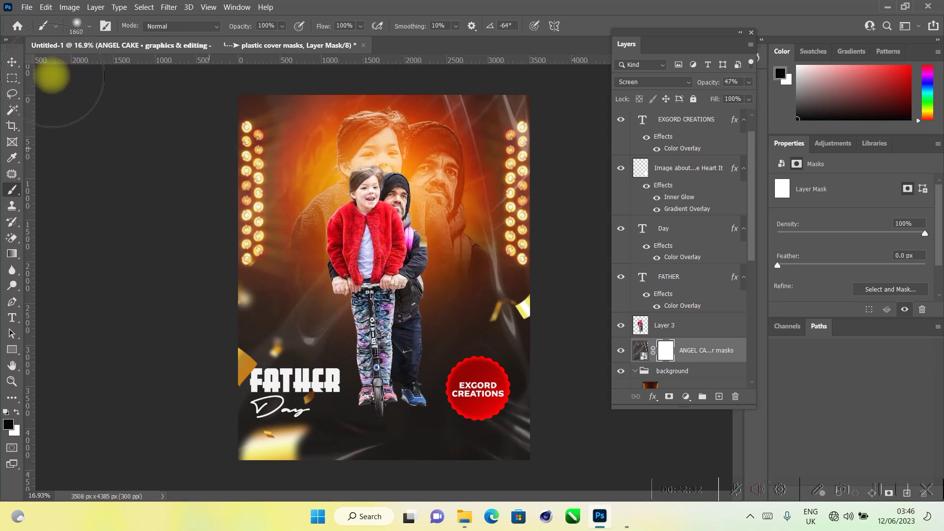
pyautogui.click(12, 62)
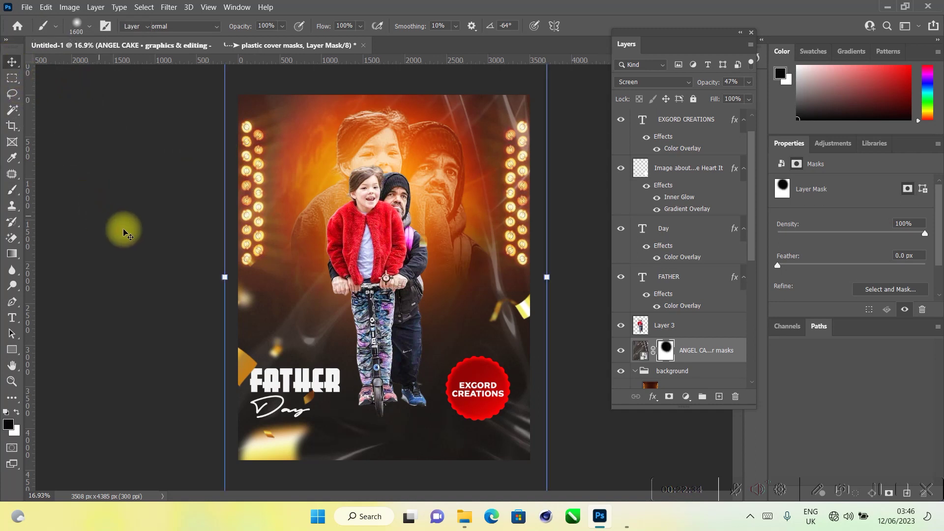
pyautogui.click(505, 246)
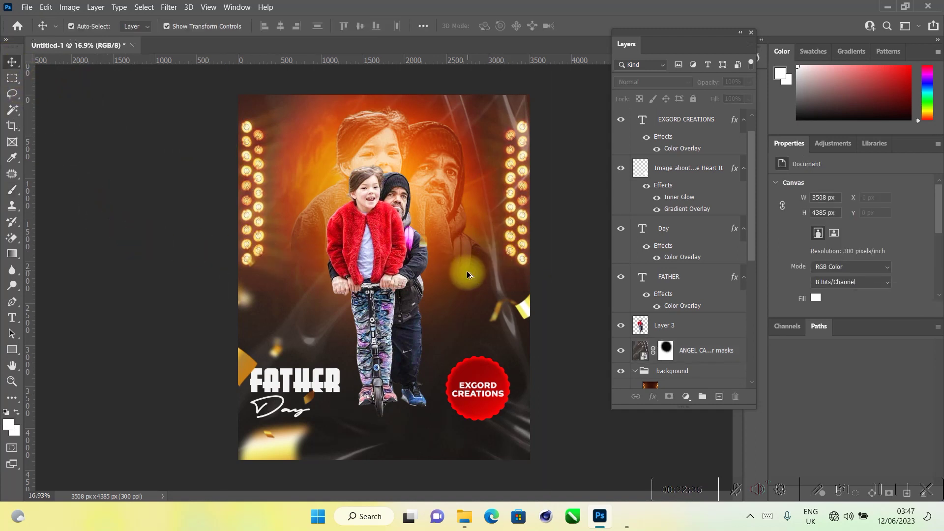
pyautogui.scroll(-3, 467, 272)
pyautogui.scroll(2, 529, 285)
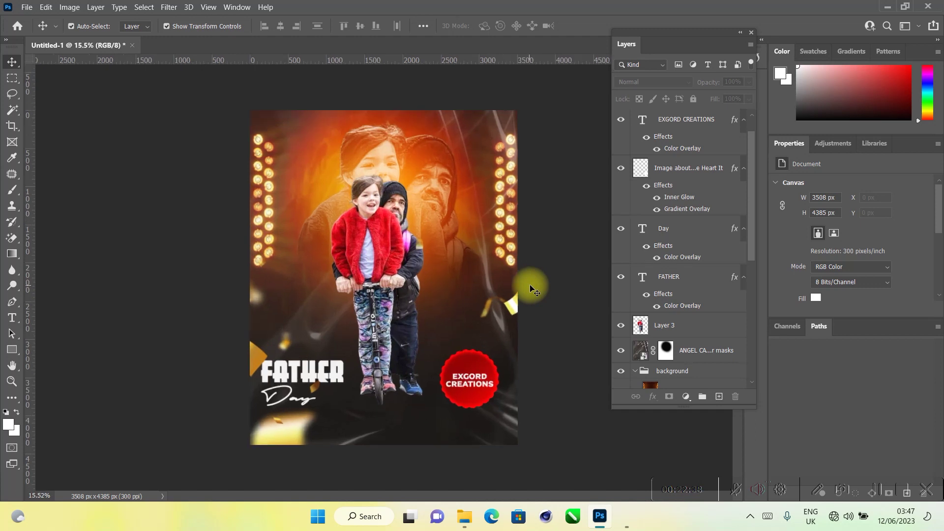